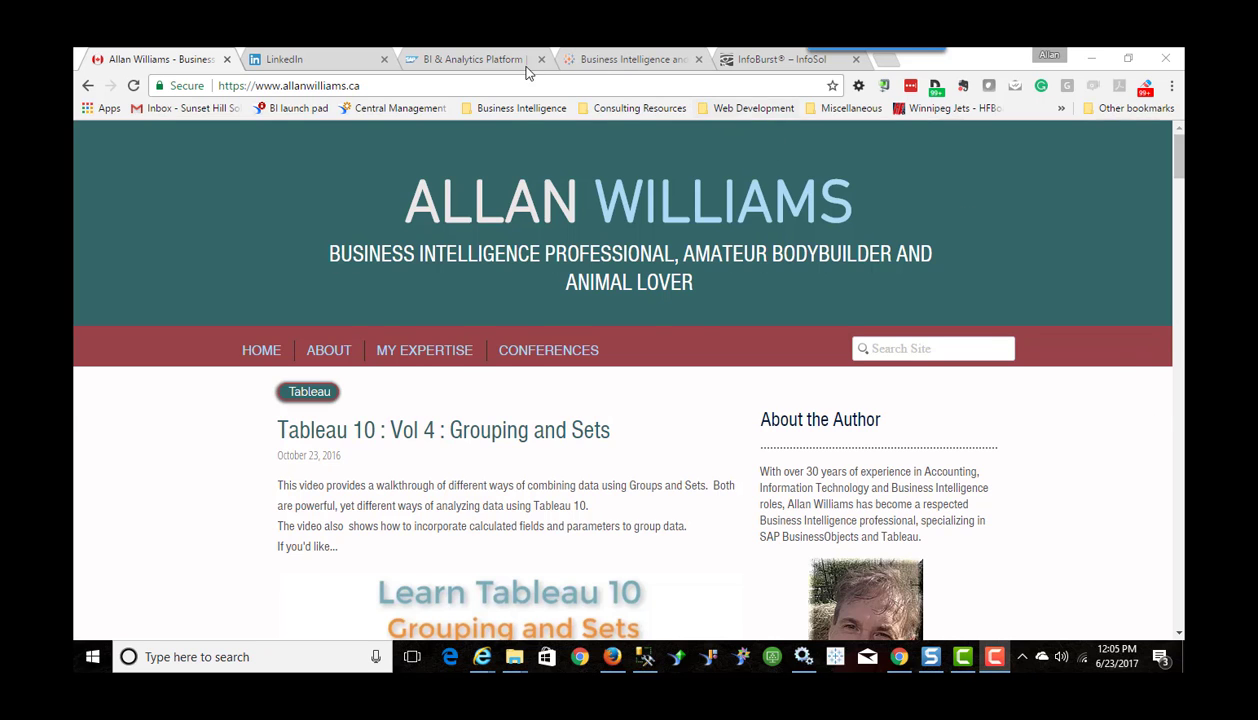
Switch Chrome to the SAP BusinessObjects BI platform tab
{"action": "left_click", "coordinate": [484, 62]}
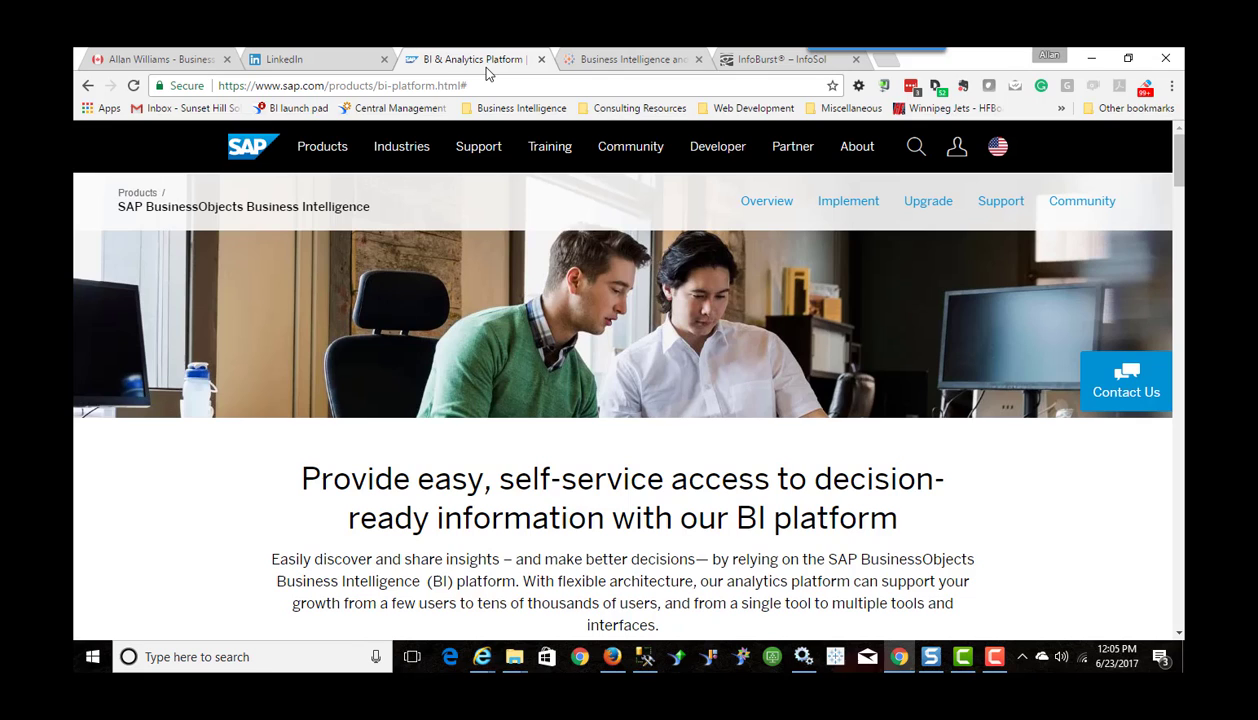
Switch Chrome to the Tableau homepage tab
{"action": "left_click", "coordinate": [592, 62]}
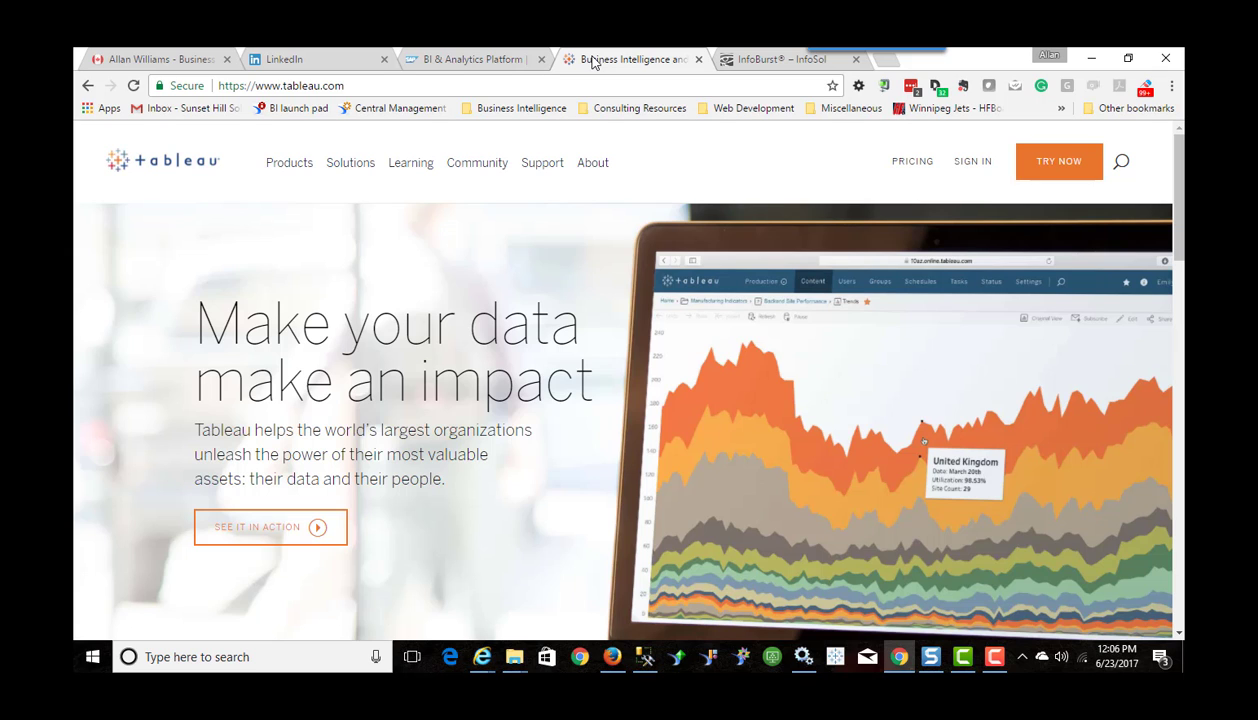
{"action": "left_click", "coordinate": [748, 60]}
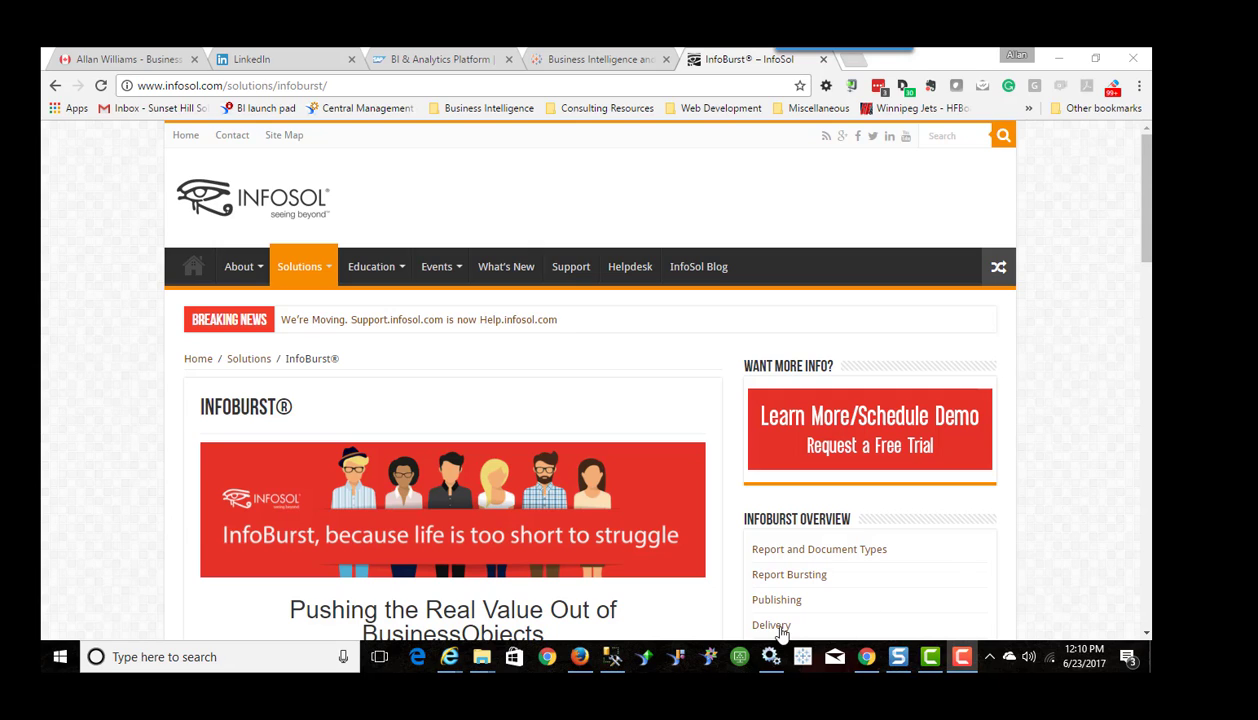
Inspect the Sales for TDE Burst query's result objects in Web Intelligence, then close it reverting changes
{"action": "mouse_move", "coordinate": [450, 662]}
{"action": "left_click", "coordinate": [383, 575]}
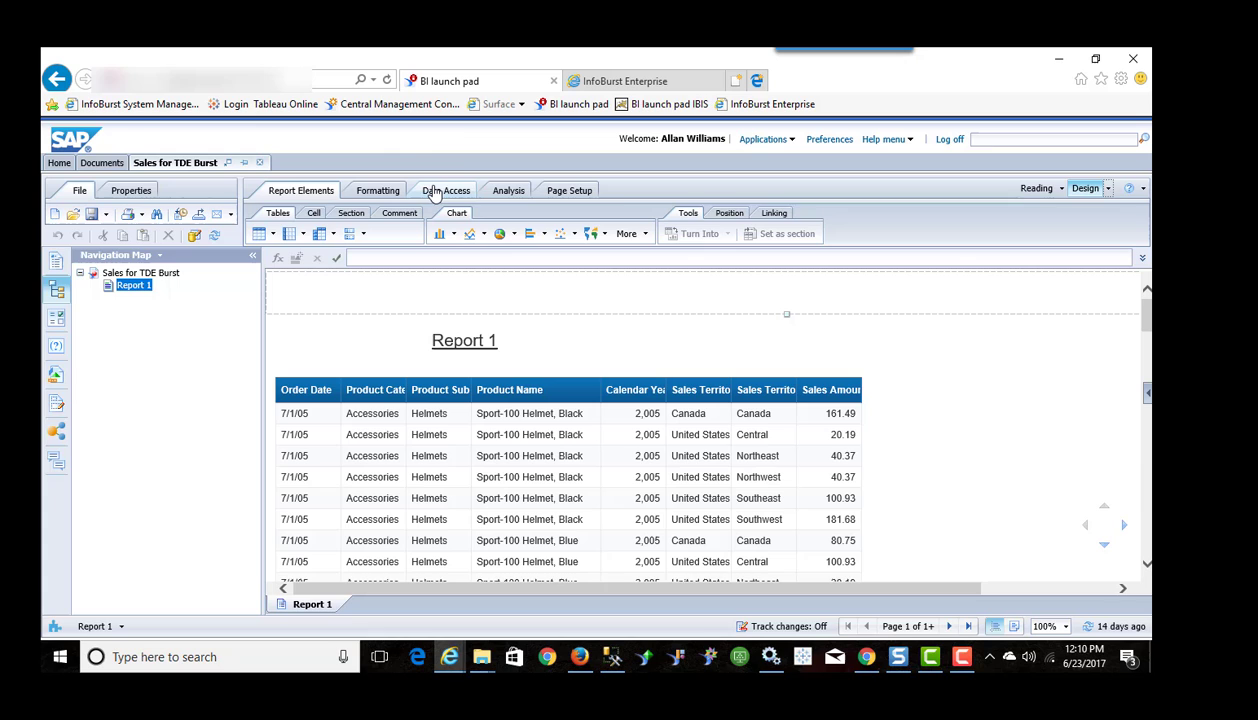
{"action": "left_click", "coordinate": [437, 197]}
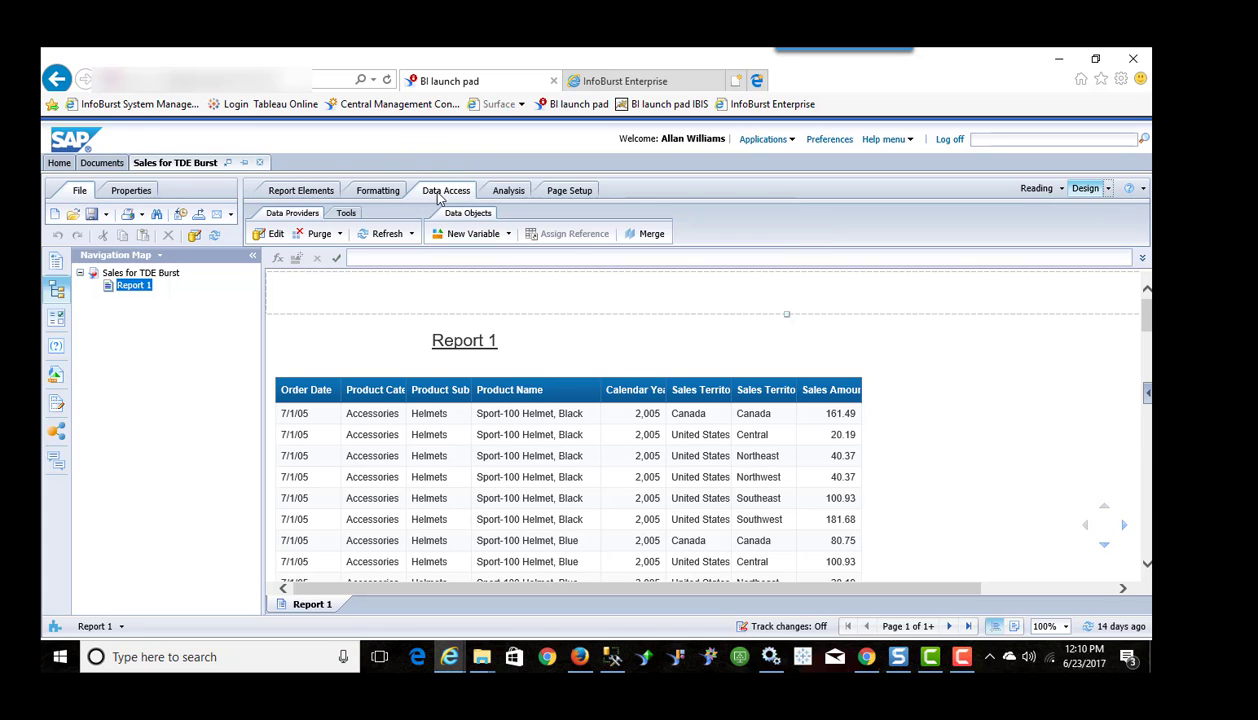
{"action": "left_click", "coordinate": [276, 234]}
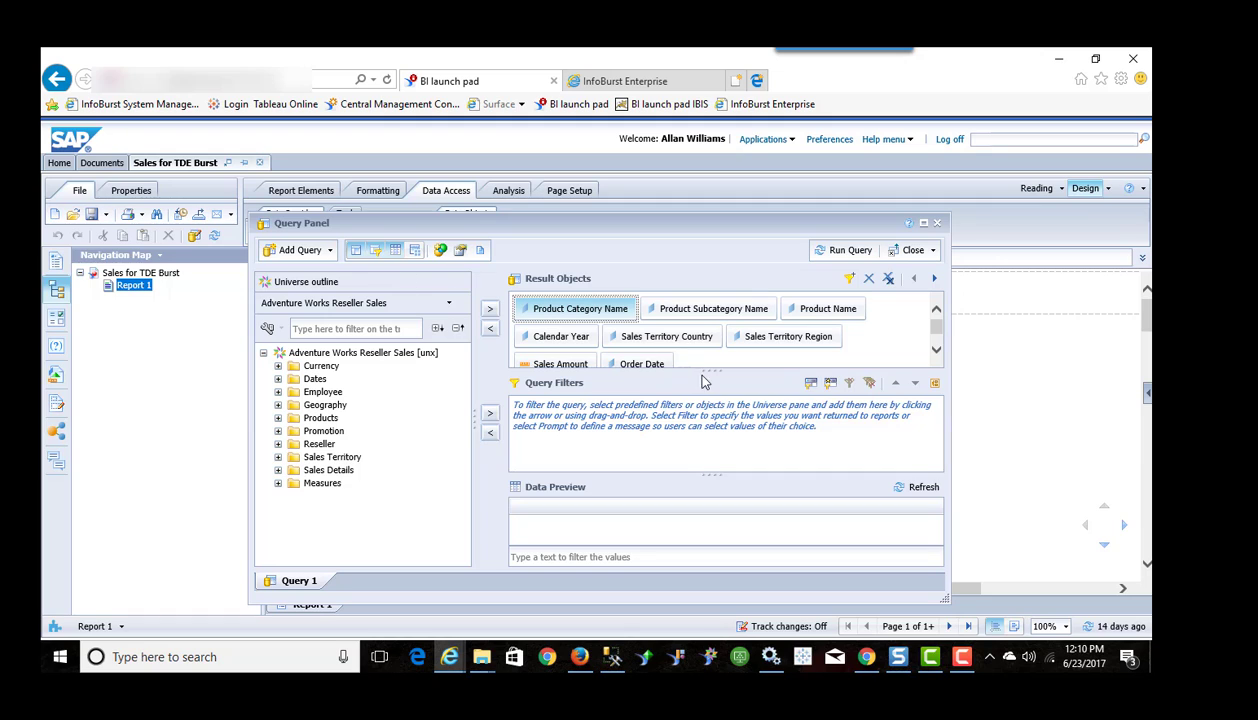
{"action": "left_click_drag", "start_coordinate": [711, 371], "coordinate": [717, 392]}
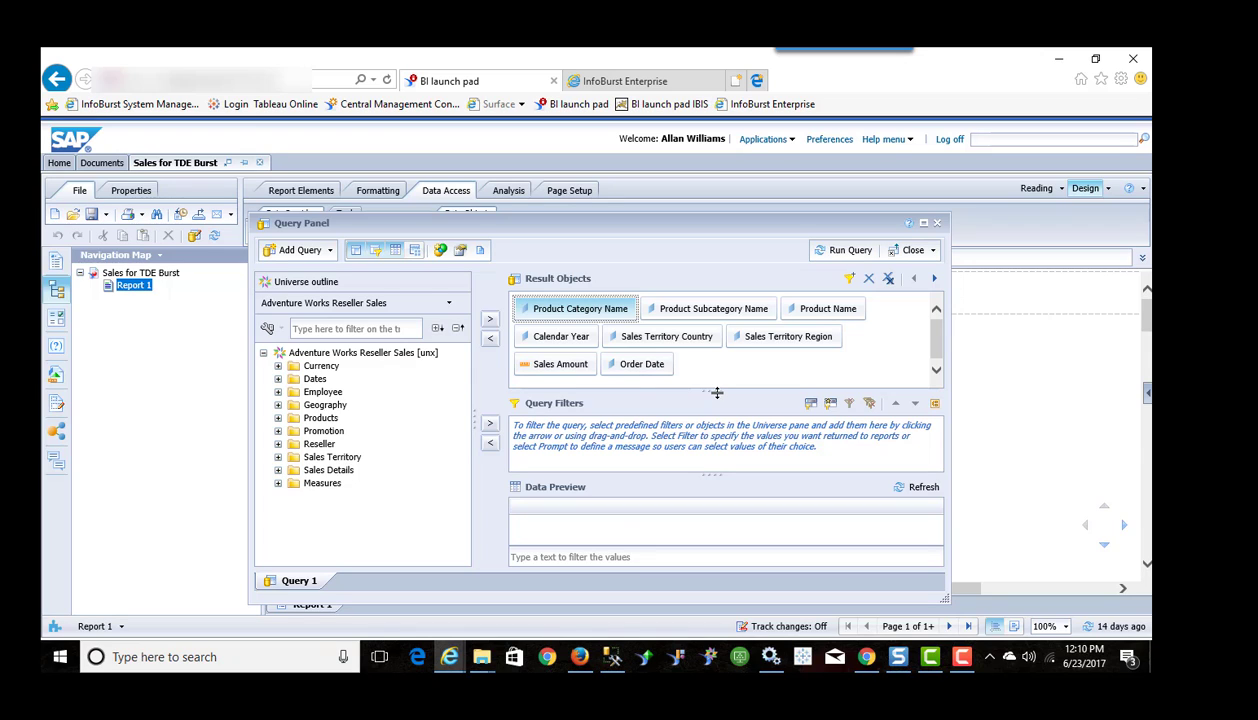
{"action": "left_click", "coordinate": [905, 251]}
{"action": "left_click", "coordinate": [915, 290]}
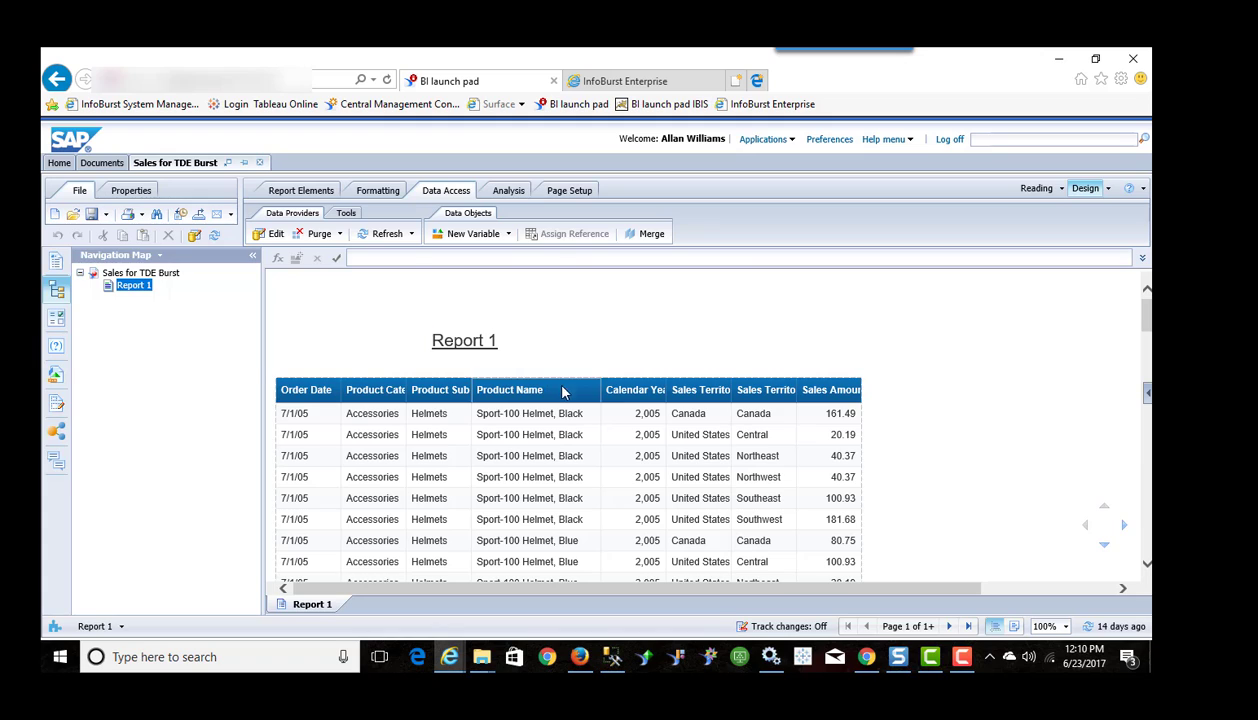
{"action": "left_click", "coordinate": [527, 414]}
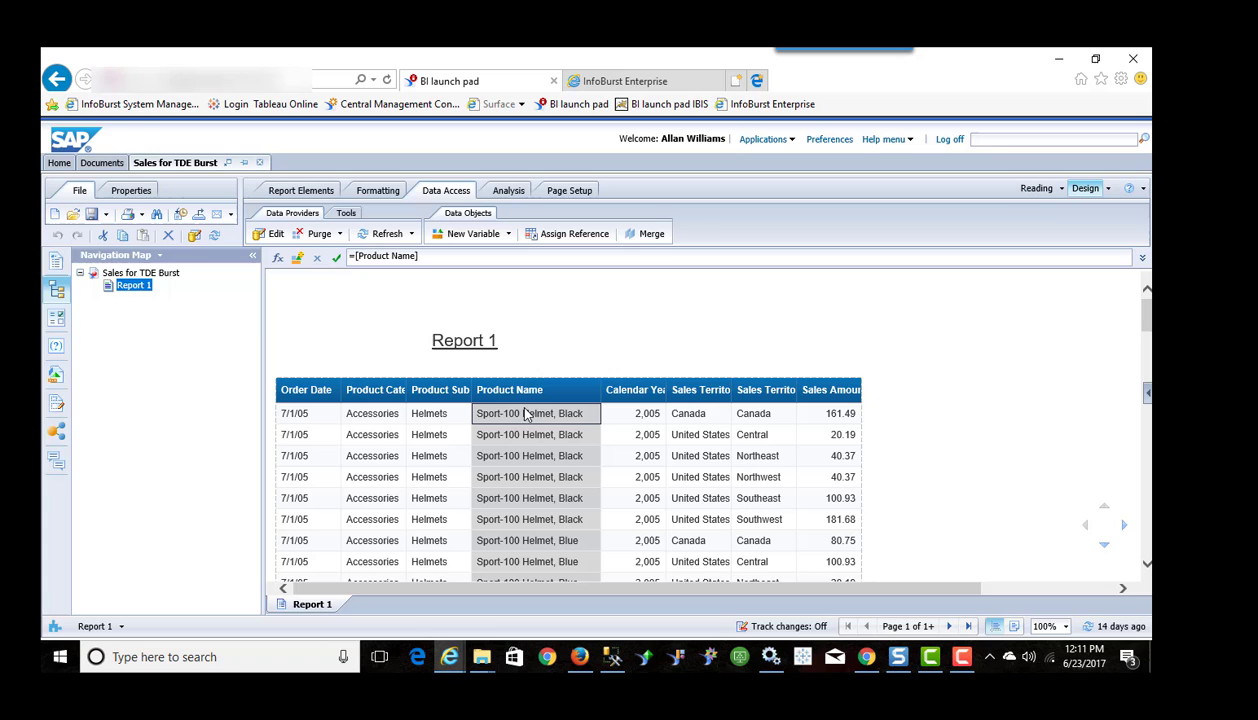
{"action": "left_click", "coordinate": [266, 237]}
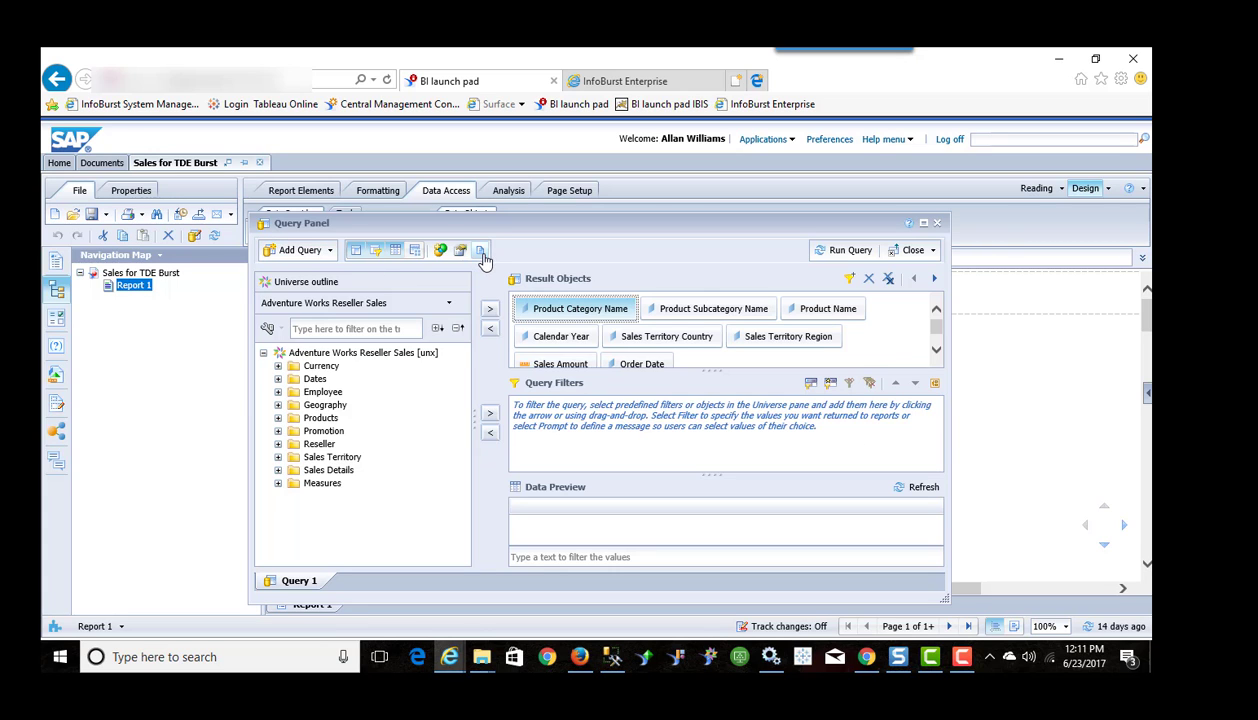
{"action": "left_click_drag", "start_coordinate": [709, 368], "coordinate": [655, 384]}
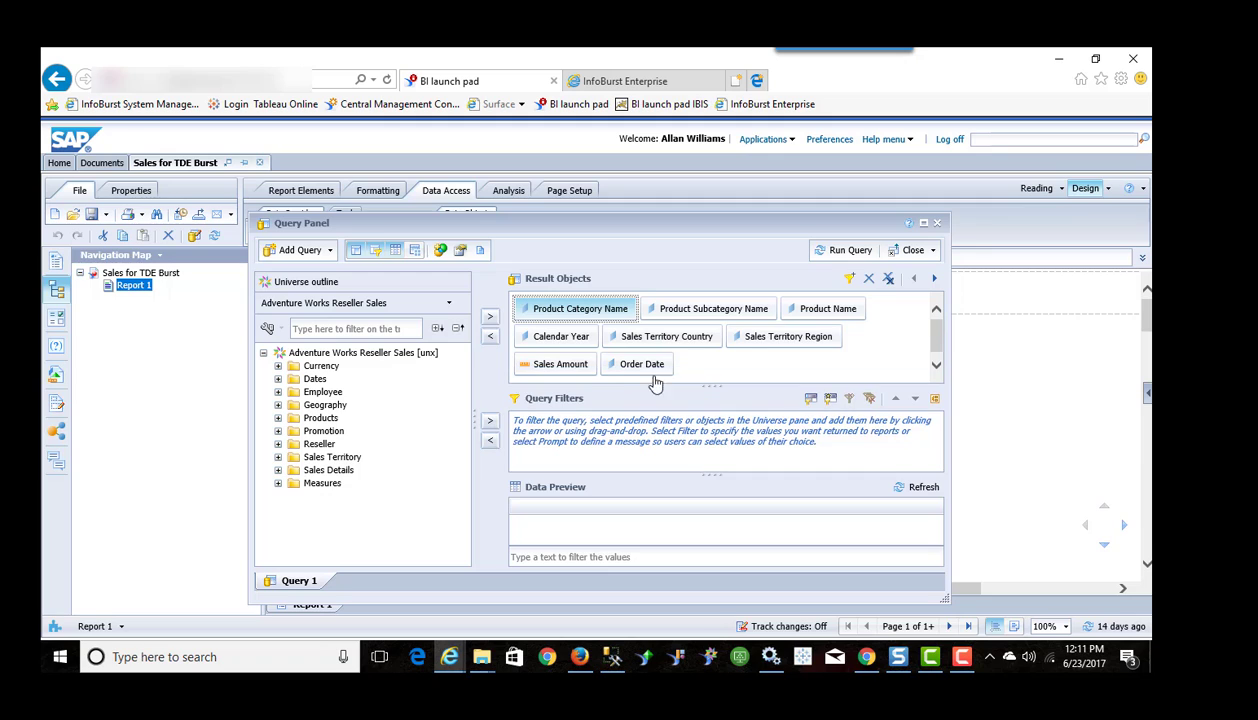
{"action": "left_click", "coordinate": [278, 405]}
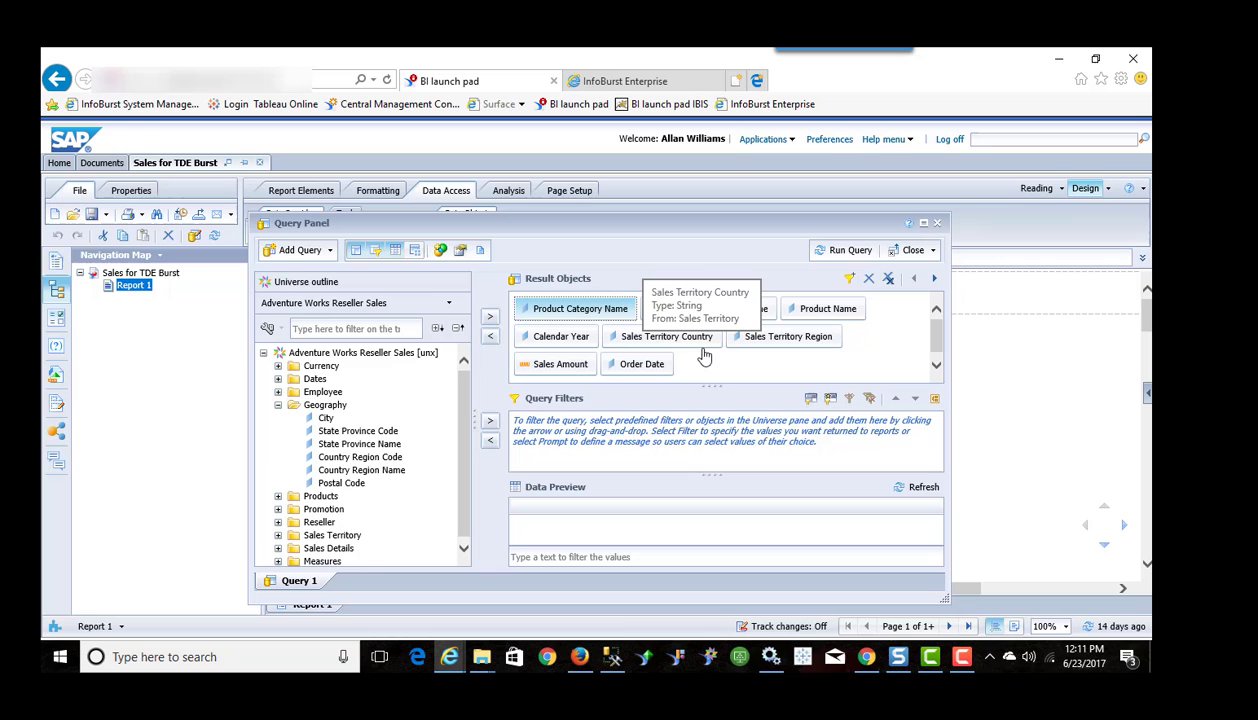
{"action": "left_click", "coordinate": [479, 253]}
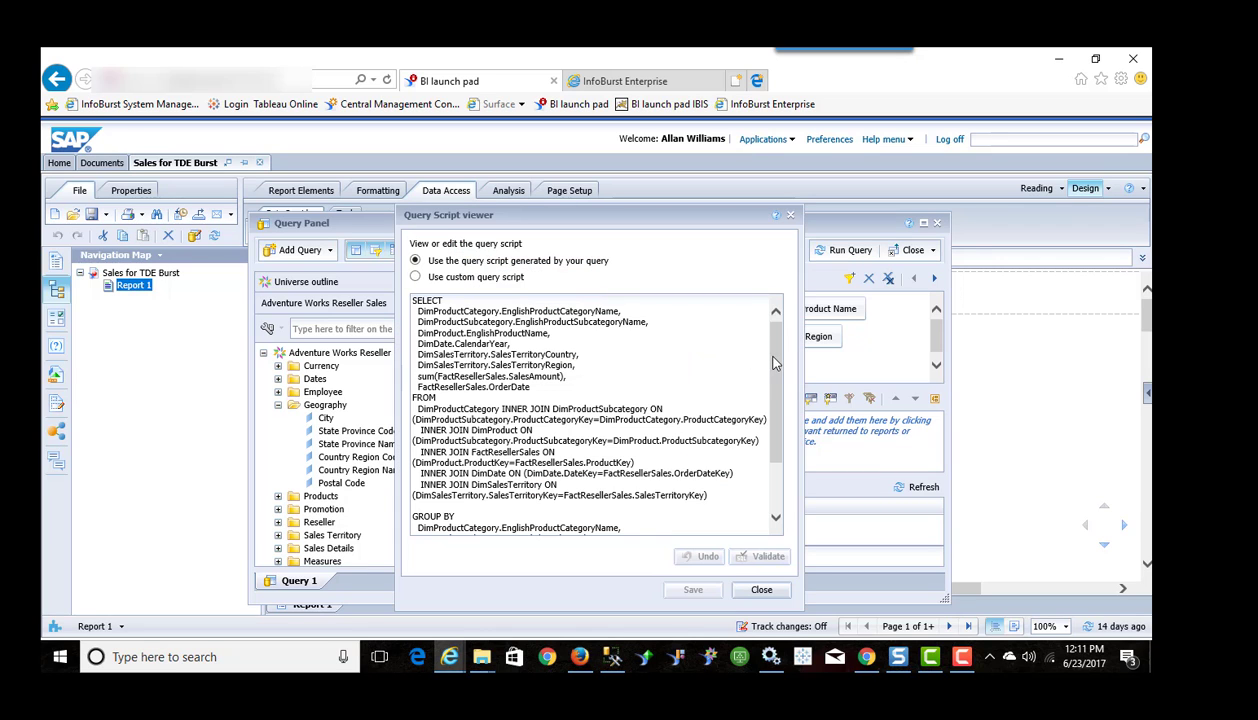
{"action": "mouse_move", "coordinate": [770, 361]}
{"action": "left_mouse_down"}
{"action": "mouse_move", "coordinate": [810, 428]}
{"action": "mouse_move", "coordinate": [820, 340]}
{"action": "mouse_move", "coordinate": [818, 420]}
{"action": "mouse_move", "coordinate": [805, 370]}
{"action": "mouse_move", "coordinate": [781, 368]}
{"action": "left_mouse_up"}
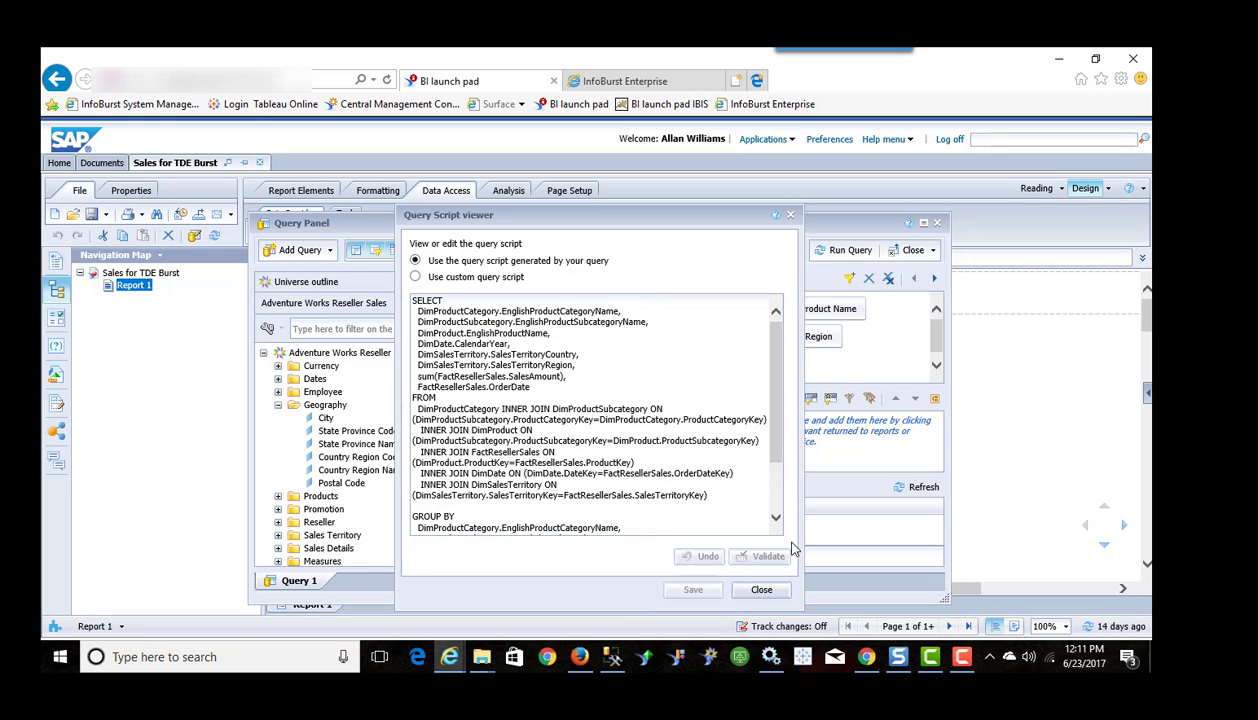
{"action": "left_click", "coordinate": [758, 590]}
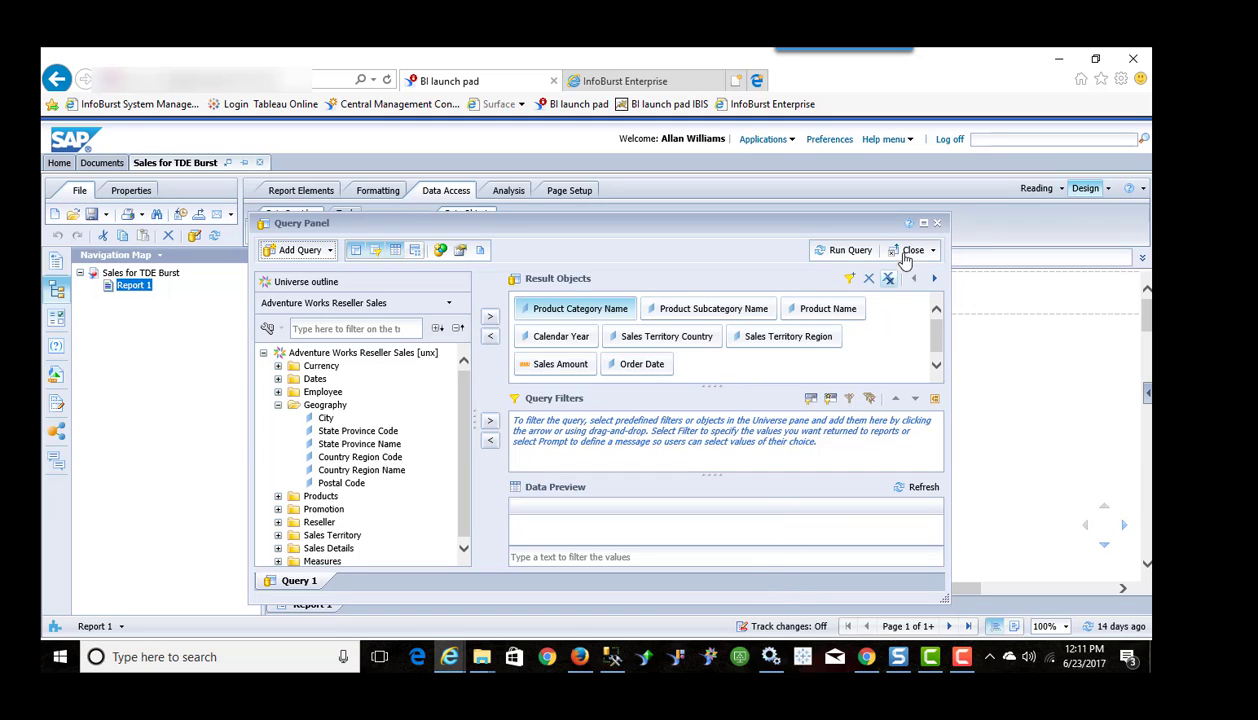
{"action": "left_click", "coordinate": [938, 225]}
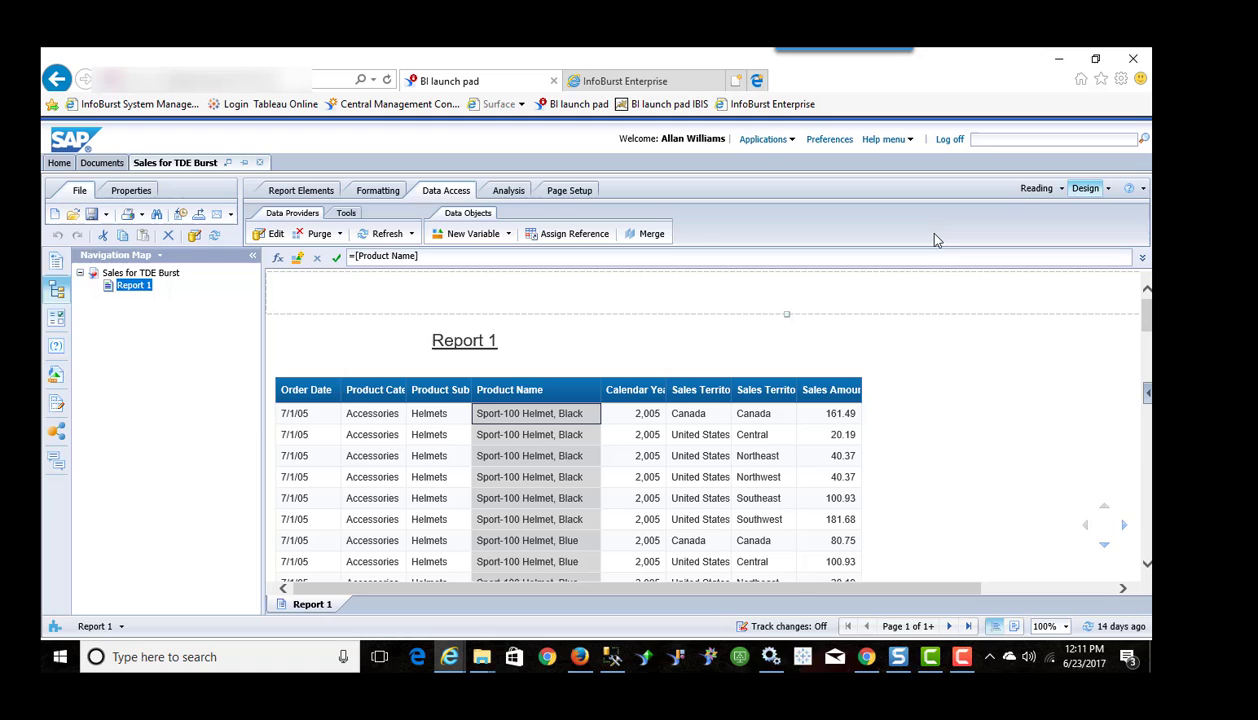
{"action": "left_click", "coordinate": [550, 343]}
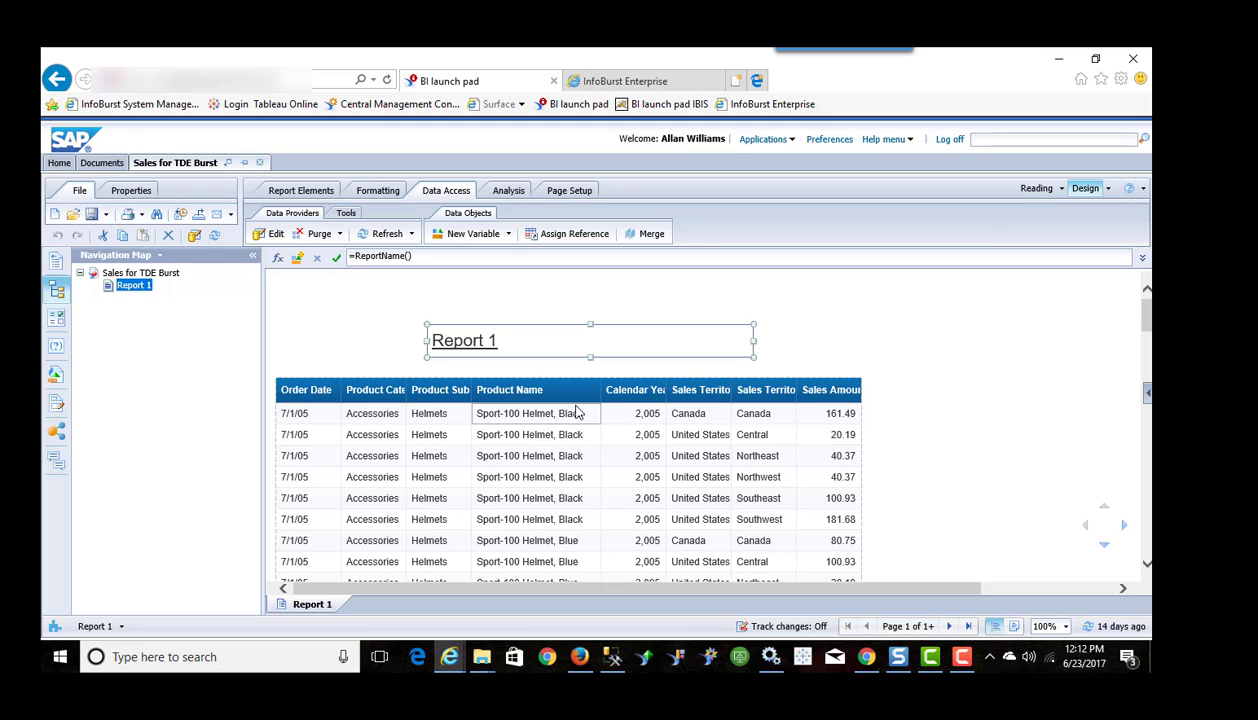
{"action": "left_click", "coordinate": [557, 419]}
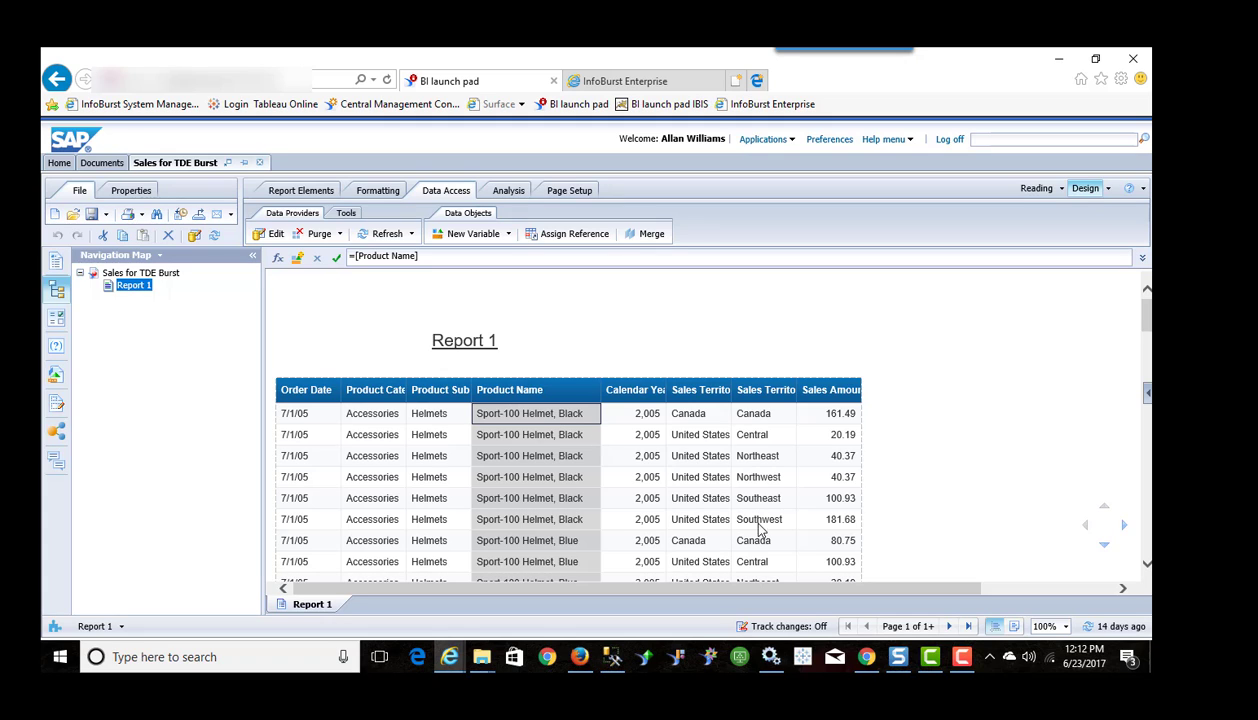
{"action": "left_click", "coordinate": [970, 662]}
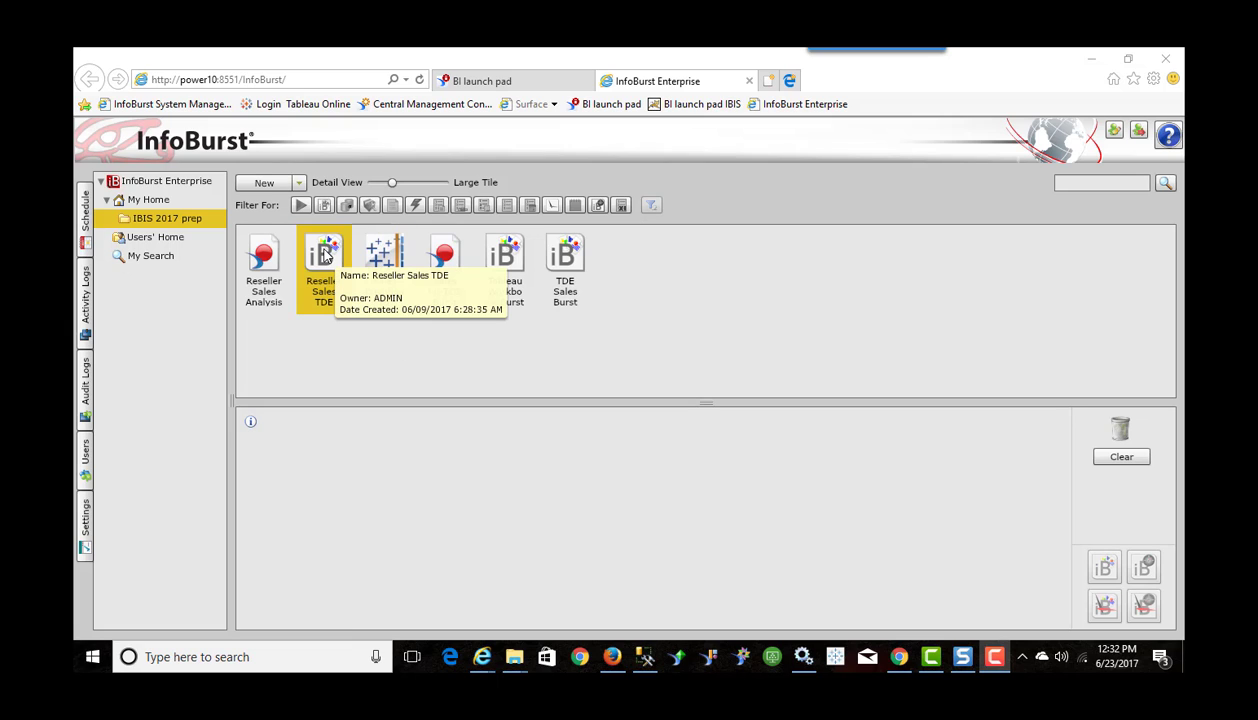
Open the Reseller Sales TDE burst and select My Delivery on its Deliveries tab
{"action": "double_click", "coordinate": [323, 255]}
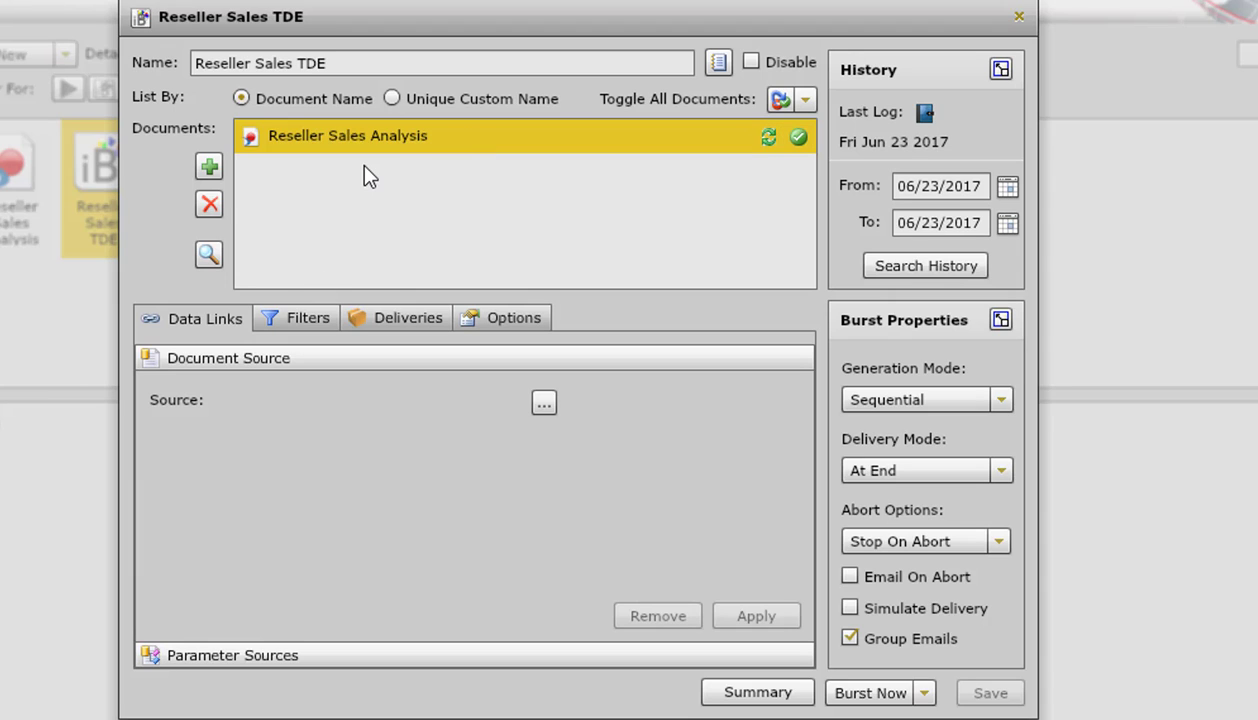
{"action": "left_click", "coordinate": [378, 318]}
{"action": "left_click", "coordinate": [261, 366]}
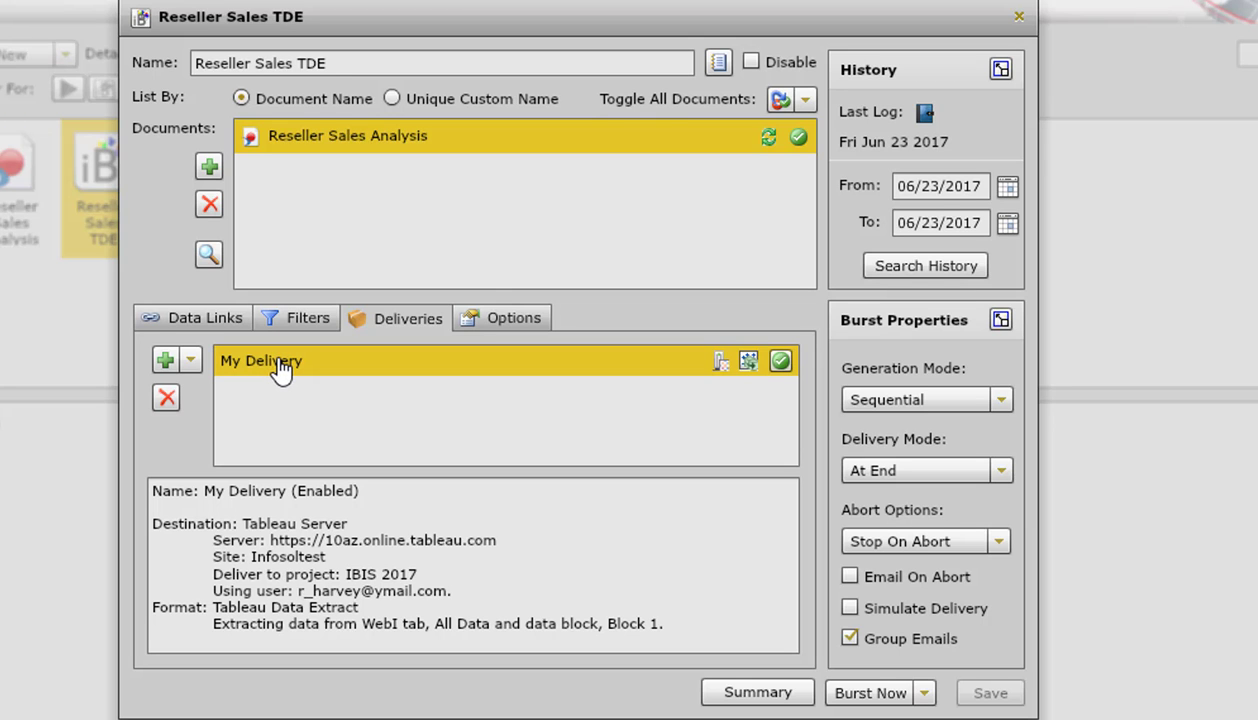
Set My Delivery's destination to Tableau Server, replacing the extract named 'Sales Extract from Webi'
{"action": "double_click", "coordinate": [281, 368]}
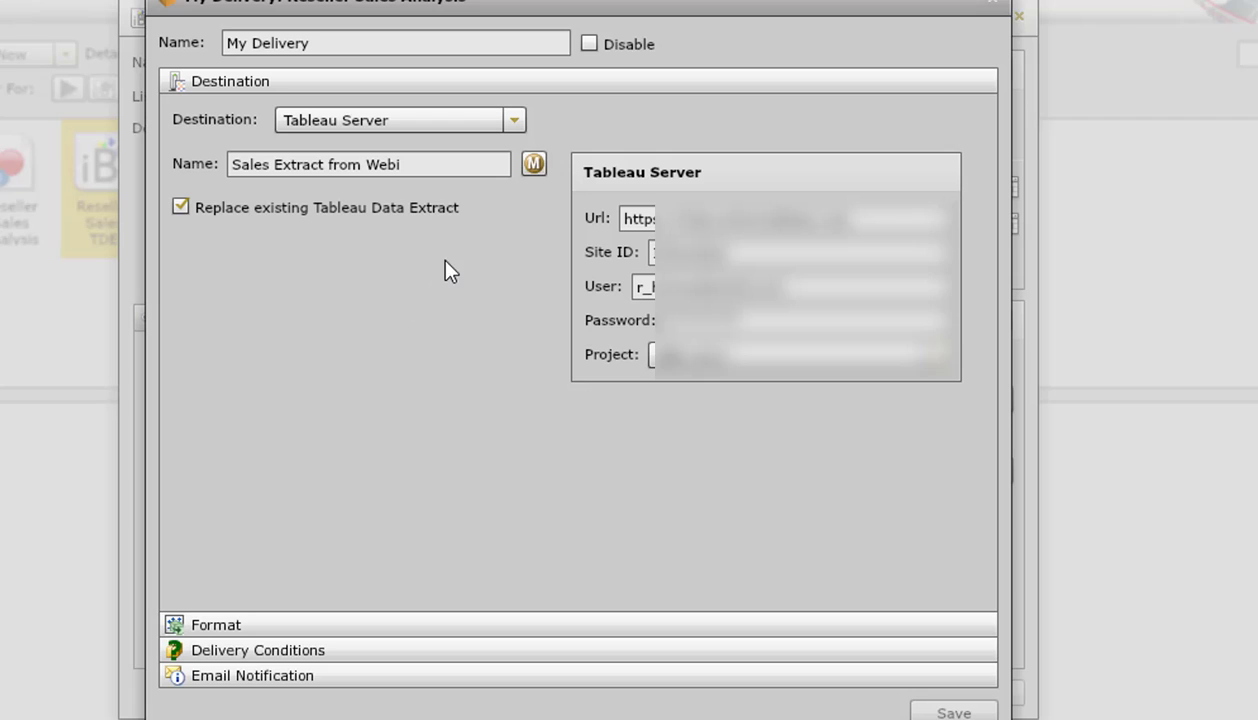
{"action": "left_click", "coordinate": [515, 121]}
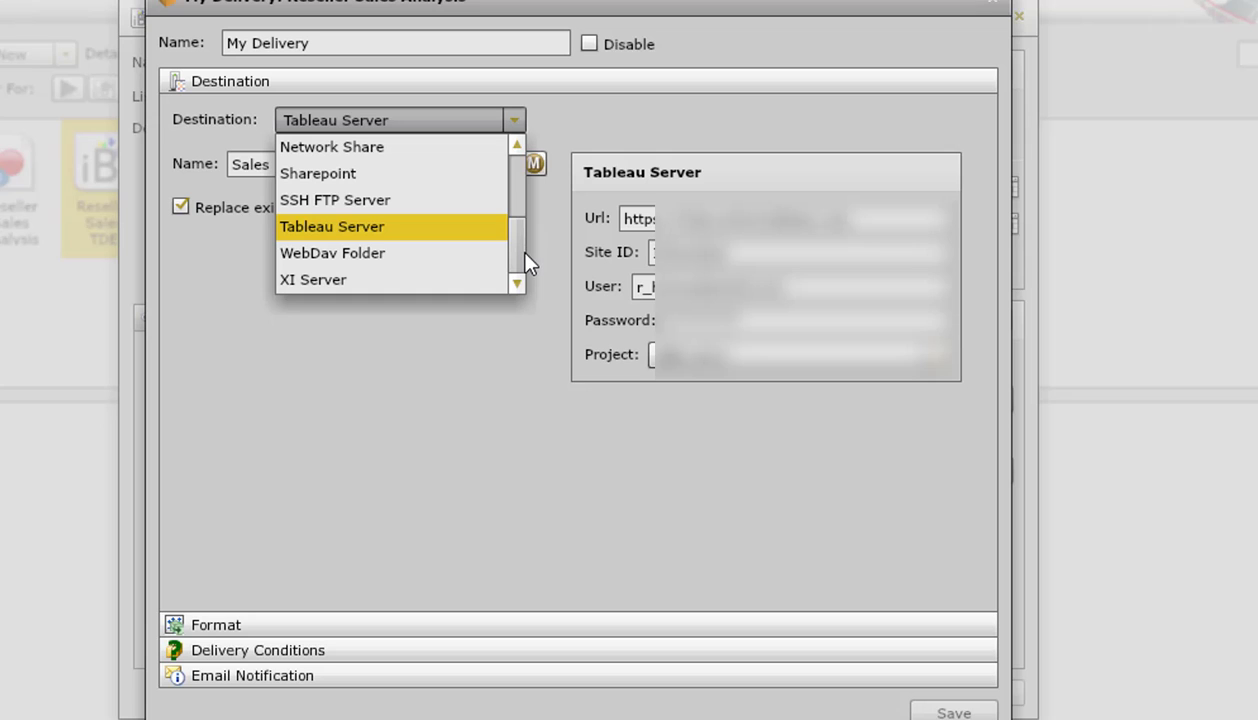
{"action": "left_click_drag", "start_coordinate": [524, 253], "coordinate": [544, 194]}
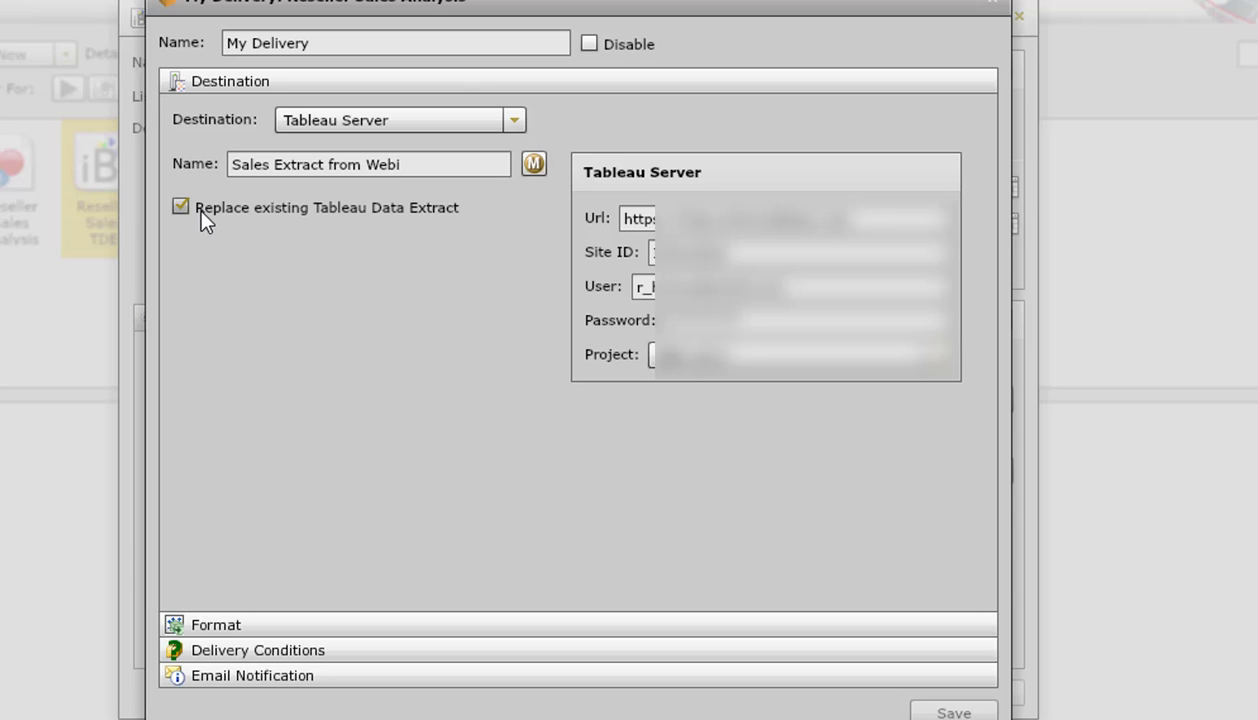
{"action": "left_click", "coordinate": [458, 170]}
Review the delivery's Tableau Data Extract output format and its Tableau Server destination settings
{"action": "left_click", "coordinate": [216, 626]}
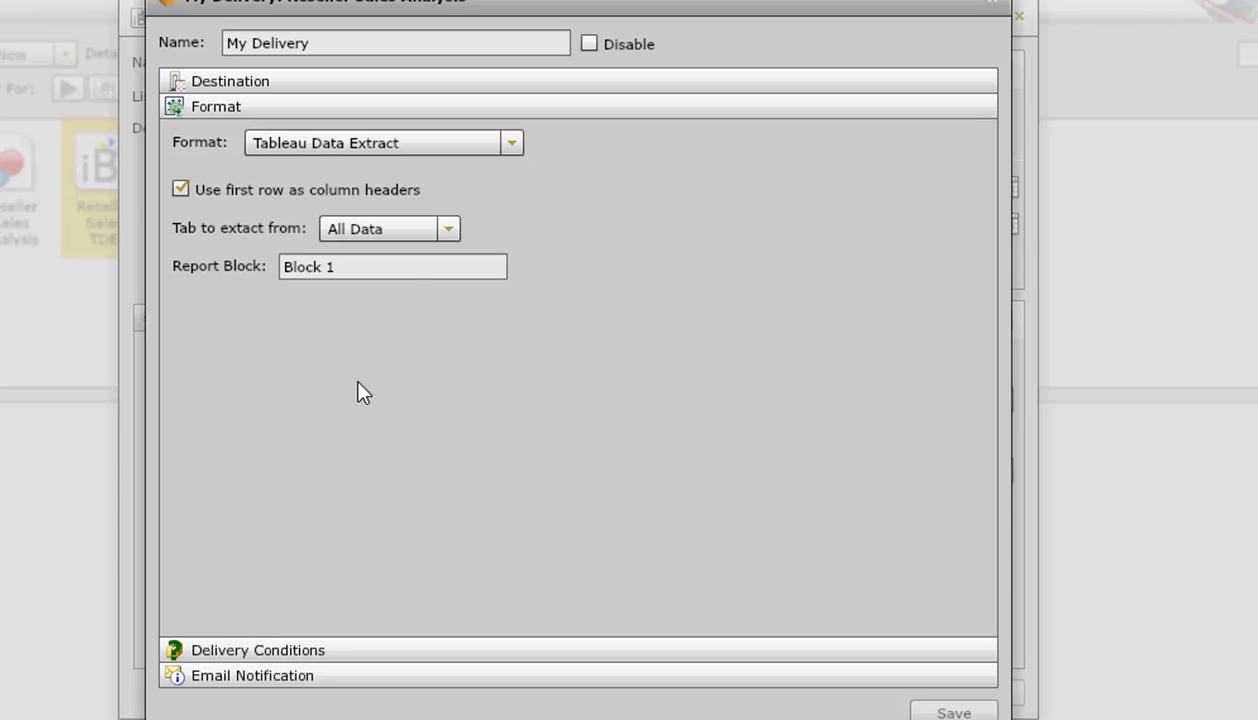
{"action": "left_click", "coordinate": [513, 143]}
{"action": "left_click", "coordinate": [513, 143]}
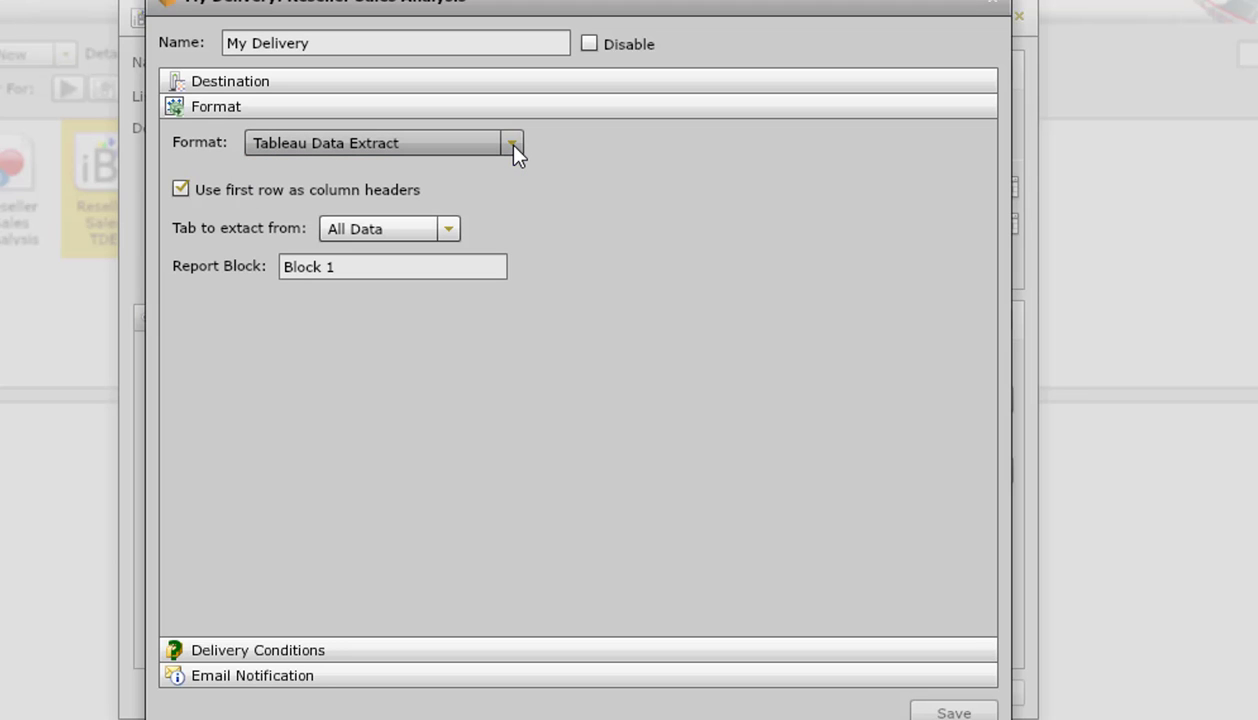
{"action": "left_click", "coordinate": [513, 145]}
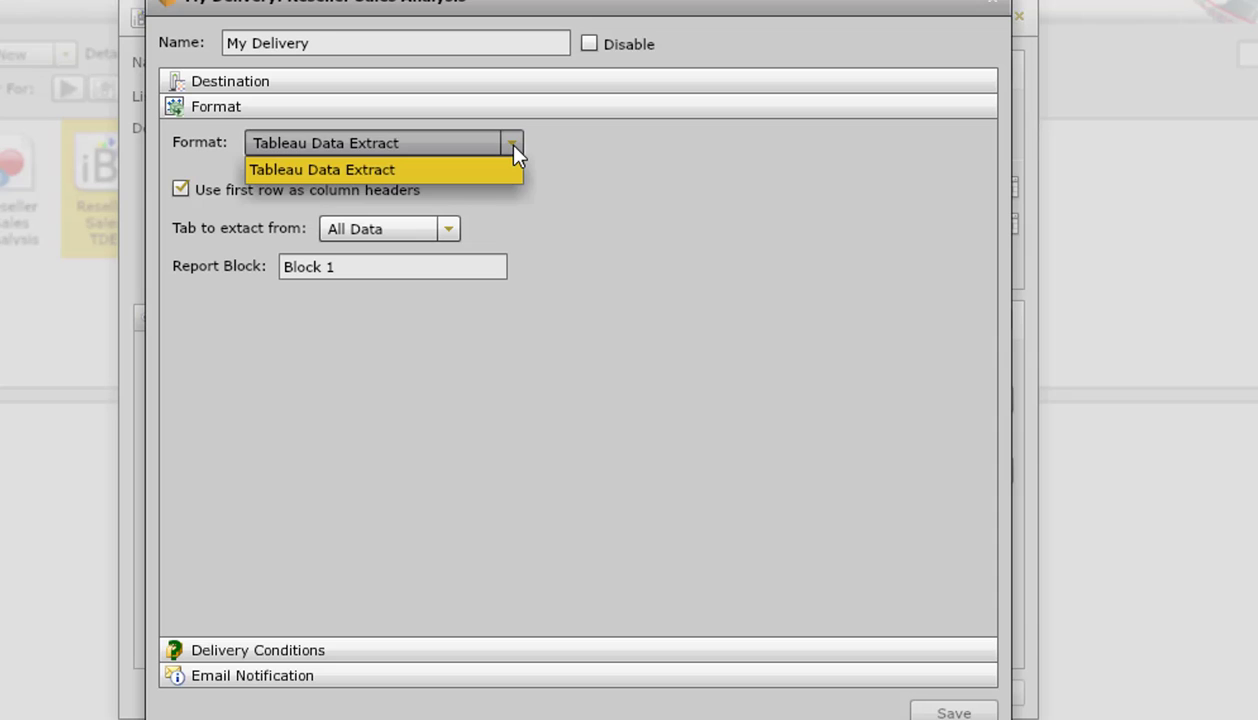
{"action": "left_click", "coordinate": [506, 144]}
{"action": "left_click", "coordinate": [360, 80]}
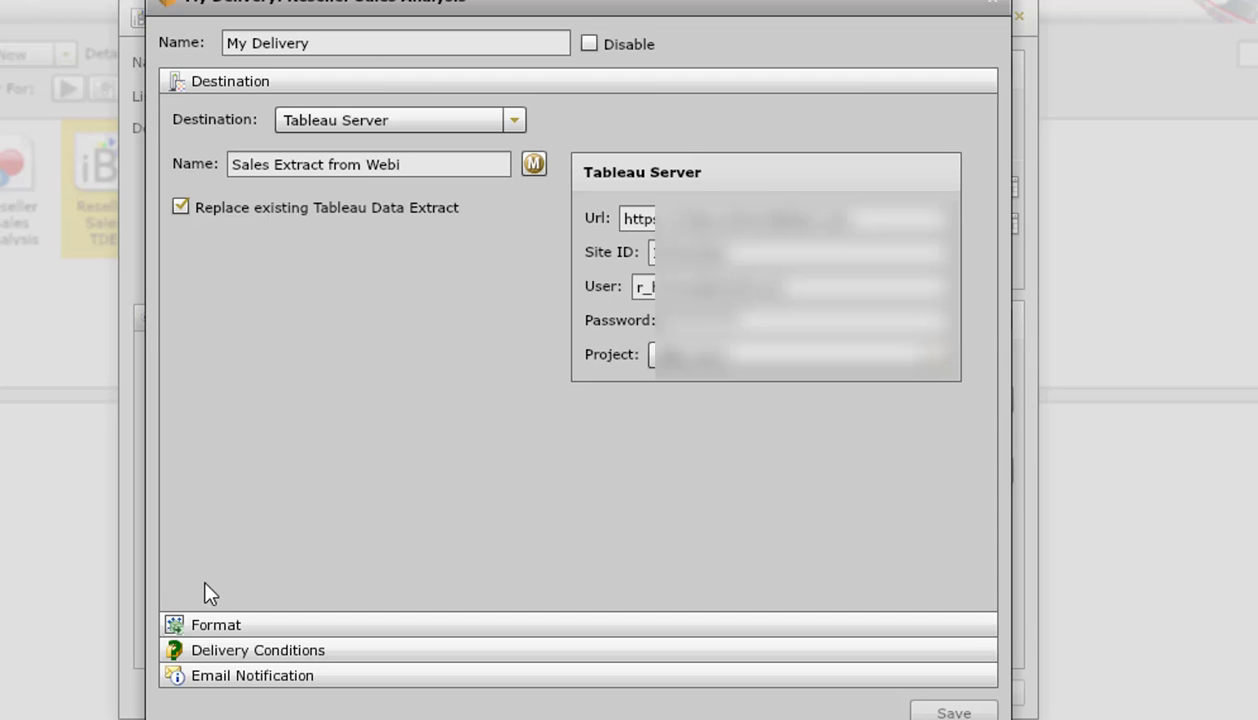
{"action": "left_click", "coordinate": [208, 624]}
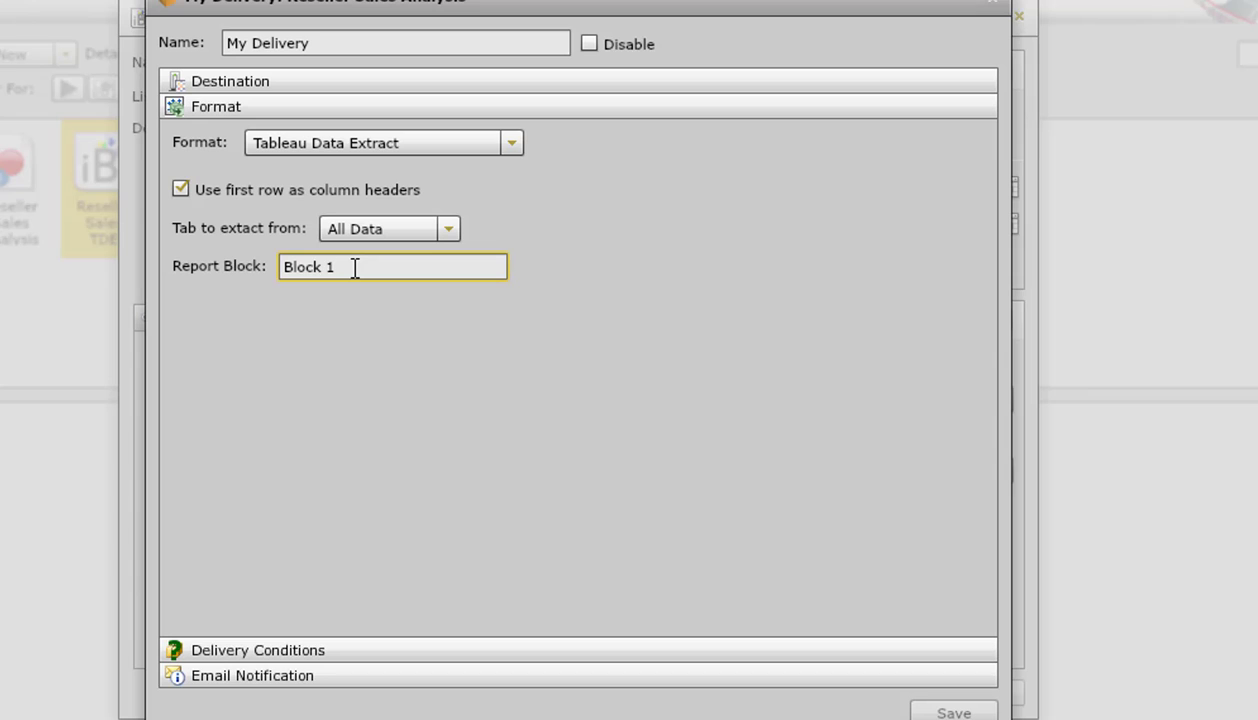
Confirm the report block is 'Block 1' and close the delivery settings unchanged
{"action": "left_click_drag", "start_coordinate": [355, 267], "coordinate": [267, 259]}
{"action": "left_click", "coordinate": [306, 313]}
{"action": "left_click", "coordinate": [249, 82]}
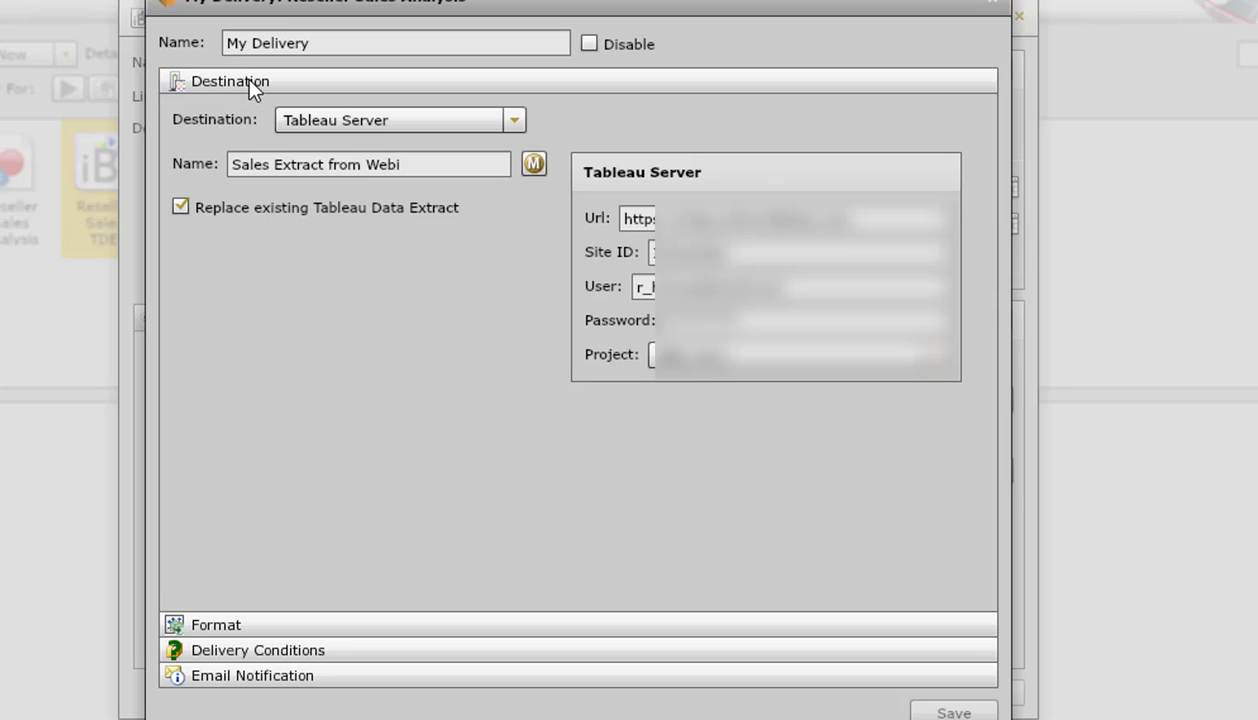
{"action": "left_click", "coordinate": [990, 5]}
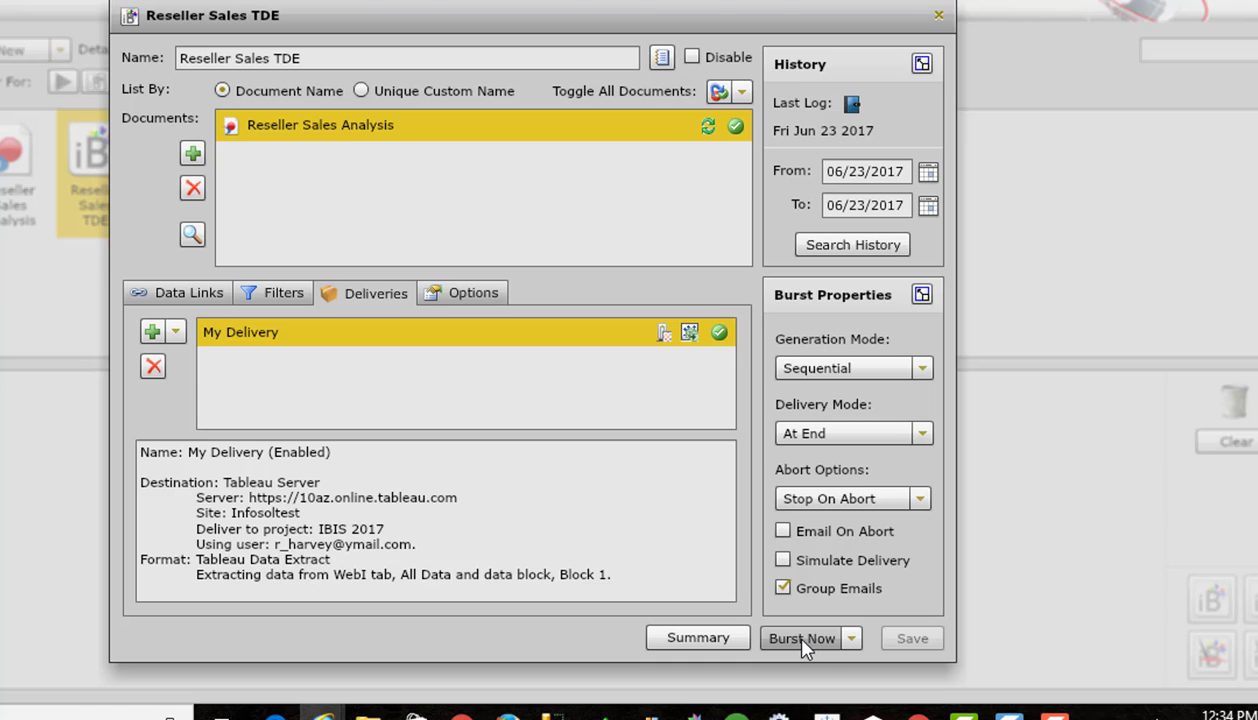
Burst Reseller Sales TDE now and follow the run, including the Logon step, in the Timeline view
{"action": "left_click", "coordinate": [801, 638]}
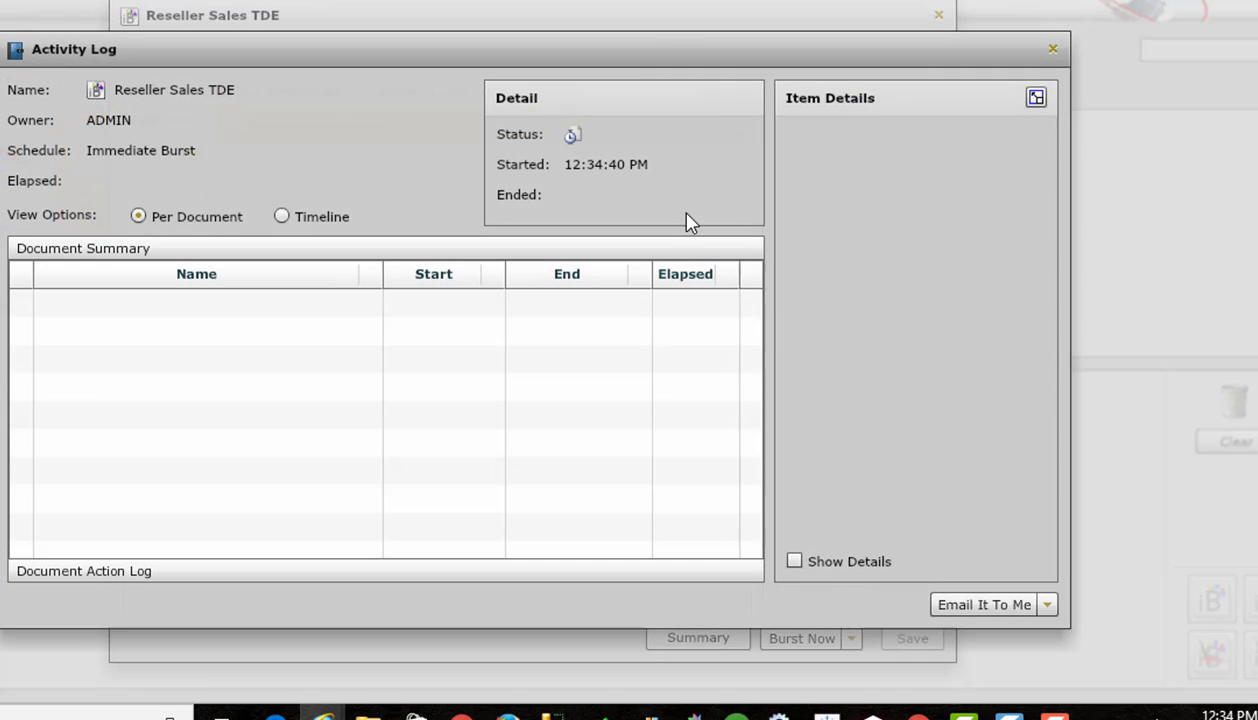
{"action": "left_click", "coordinate": [278, 214]}
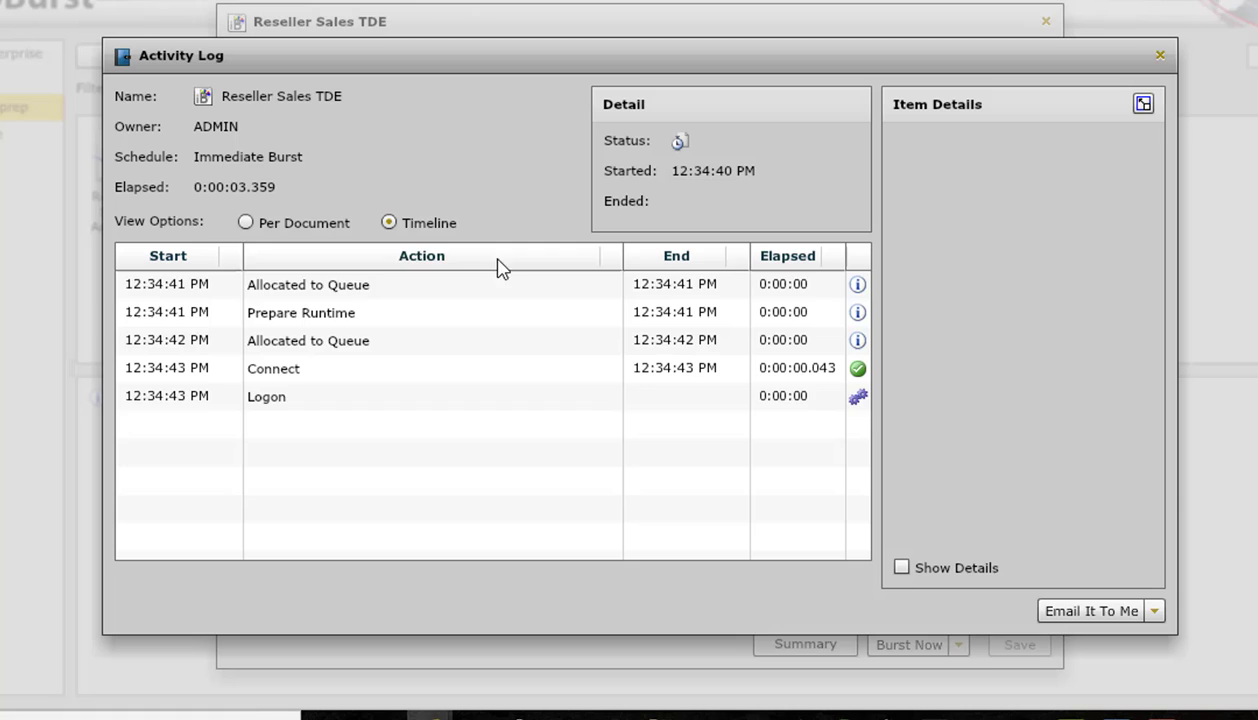
{"action": "left_click", "coordinate": [850, 400]}
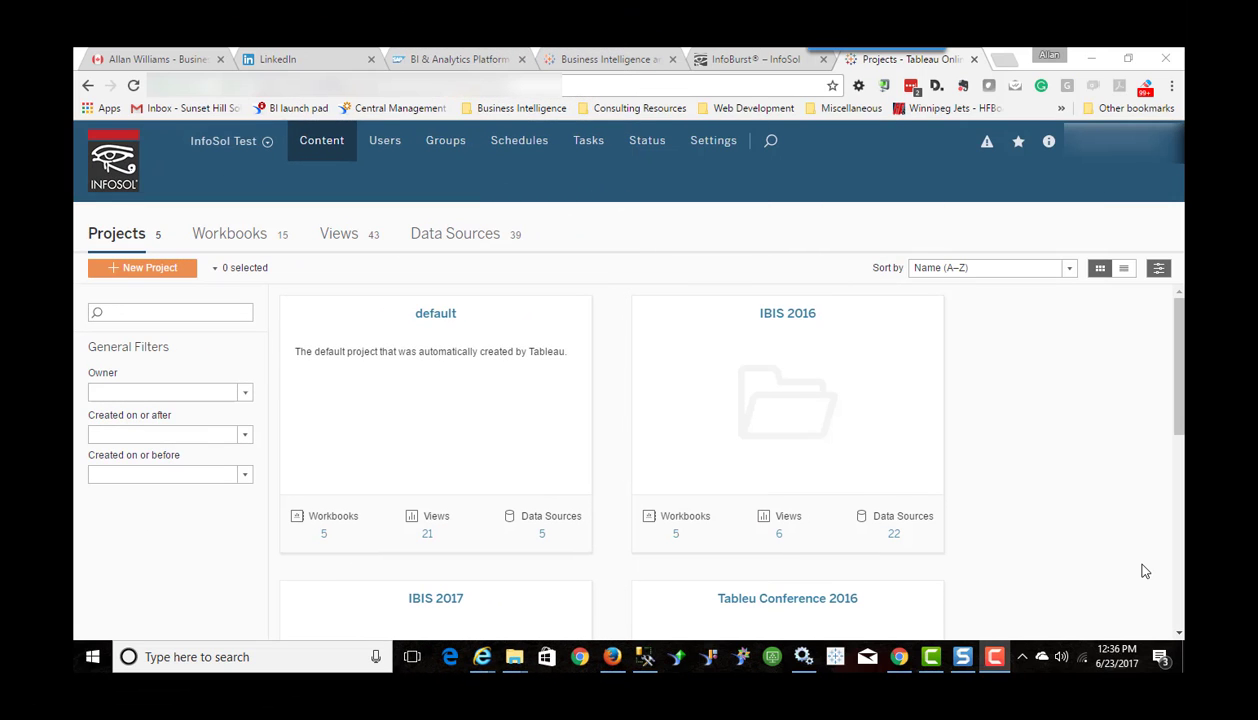
Open the IBIS 2017 project in Tableau Online and list its data sources
{"action": "scroll", "coordinate": [770, 470], "scroll_direction": "down", "scroll_amount": 3}
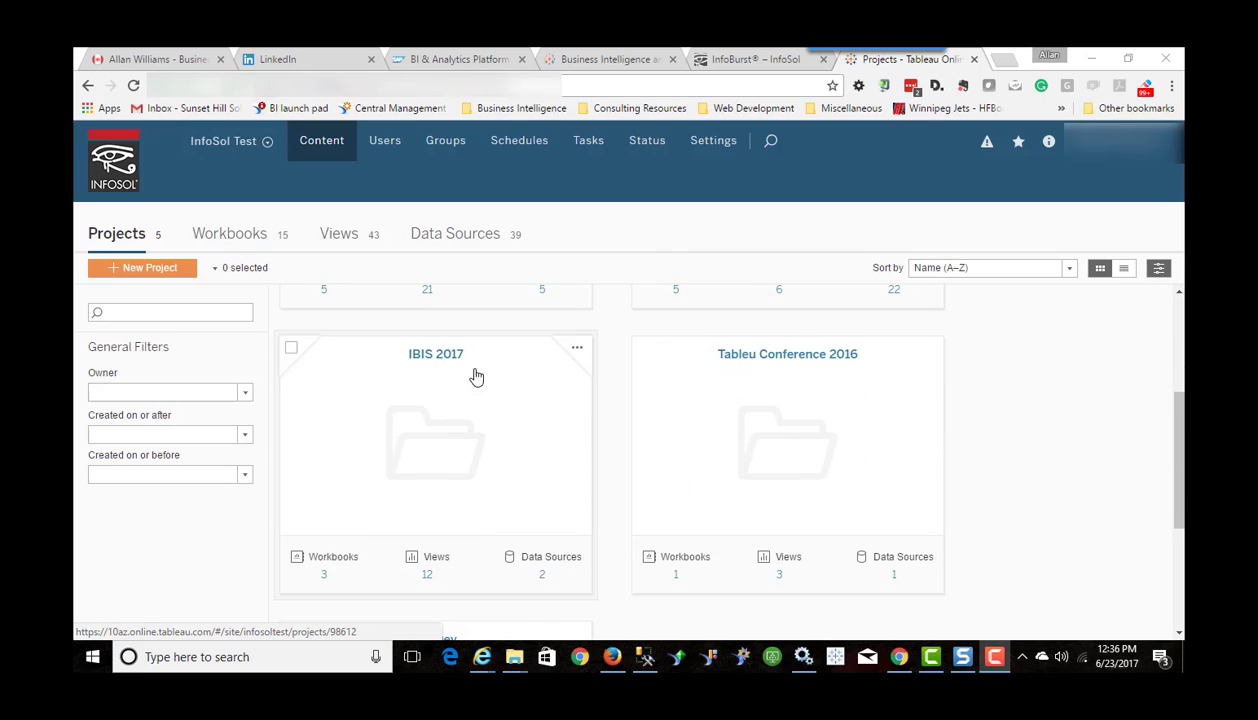
{"action": "left_click", "coordinate": [432, 358]}
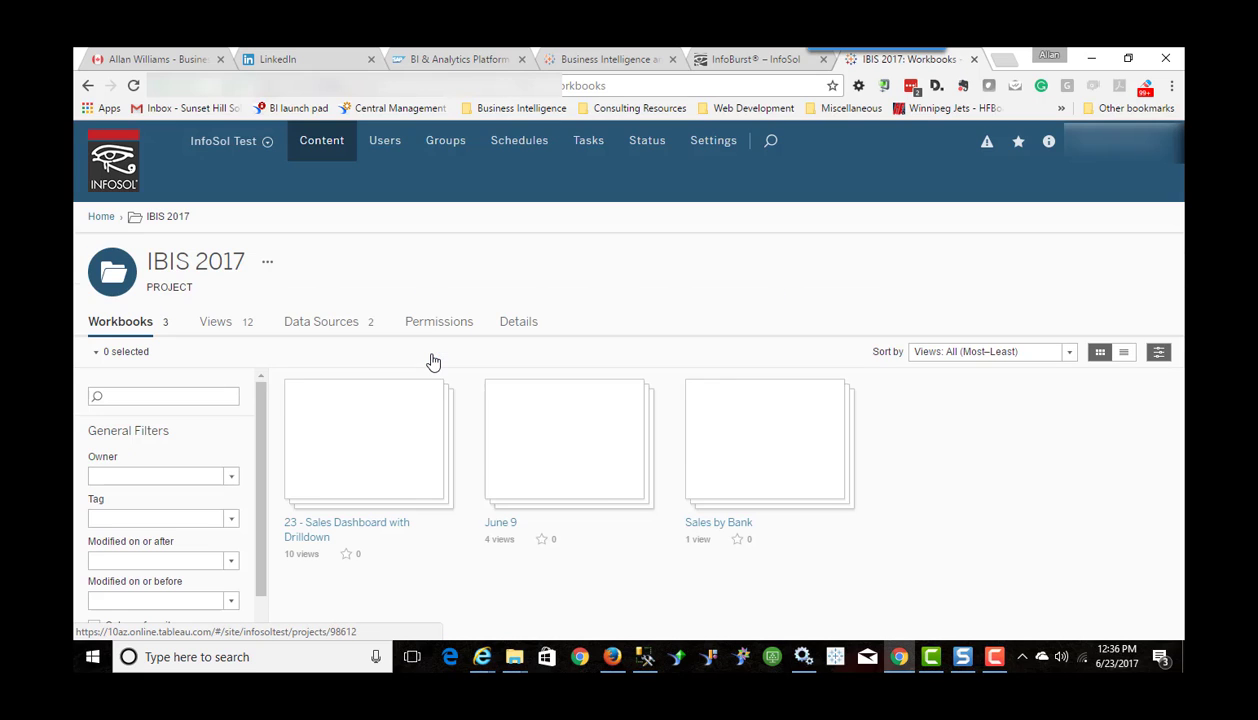
{"action": "left_click", "coordinate": [330, 325]}
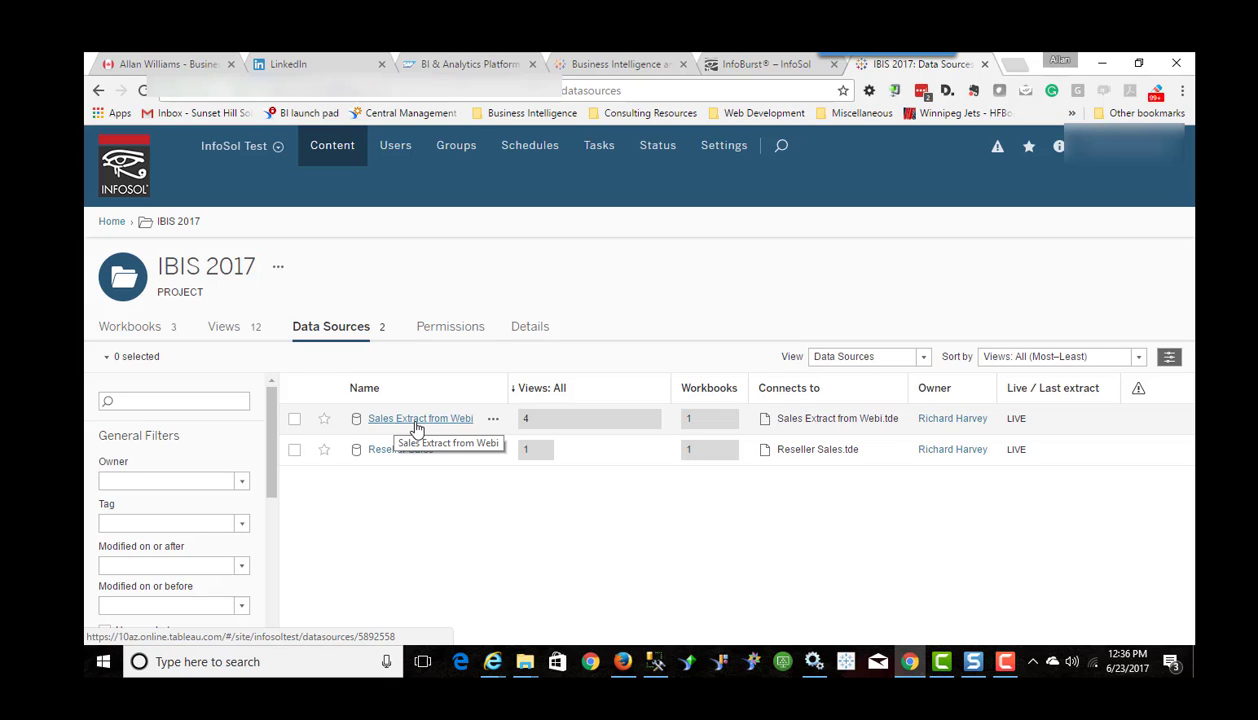
From Sales Extract from Webi, put Product Category Name on Columns and SUM(Sales Amount) on Rows
{"action": "left_click", "coordinate": [294, 419]}
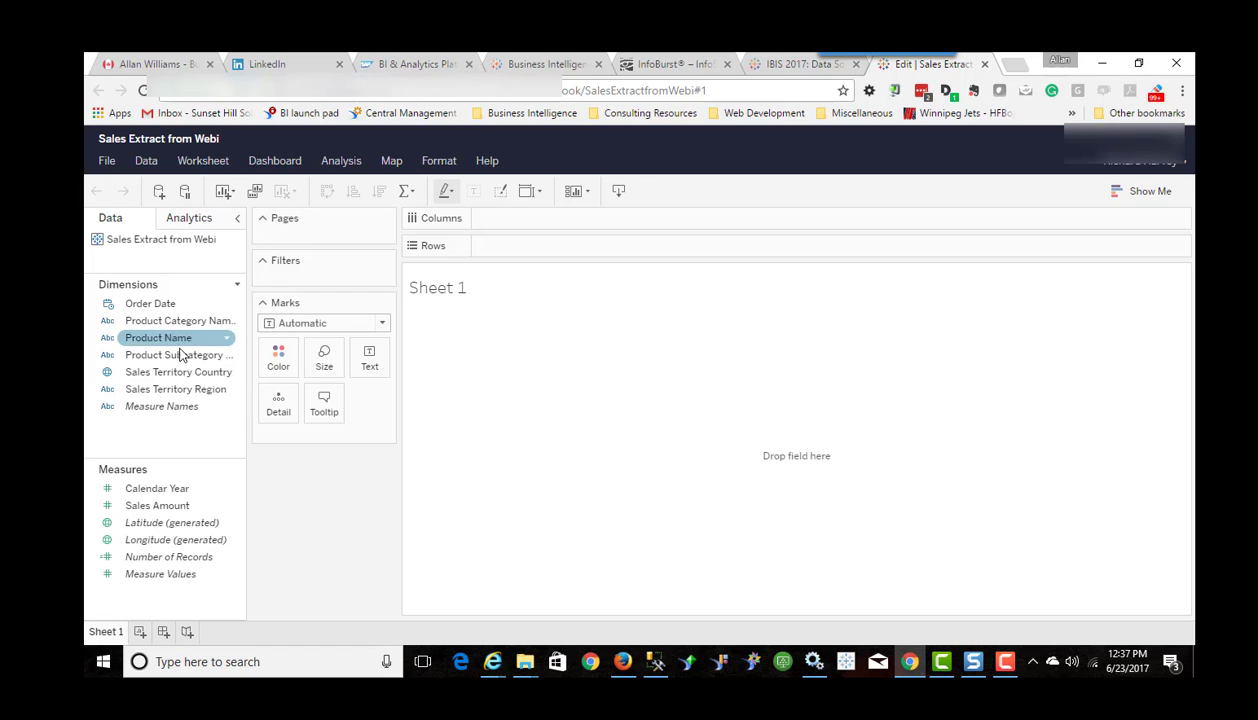
{"action": "left_click_drag", "start_coordinate": [160, 338], "coordinate": [149, 395]}
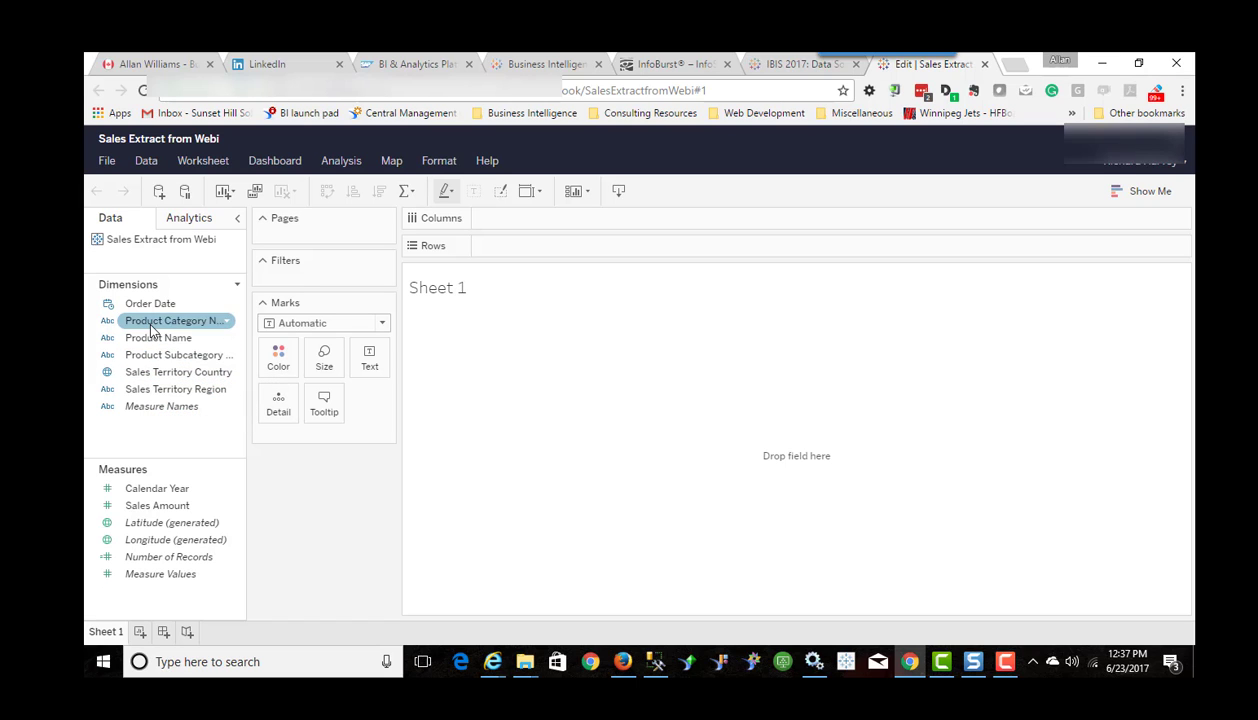
{"action": "left_click_drag", "start_coordinate": [155, 320], "coordinate": [514, 233]}
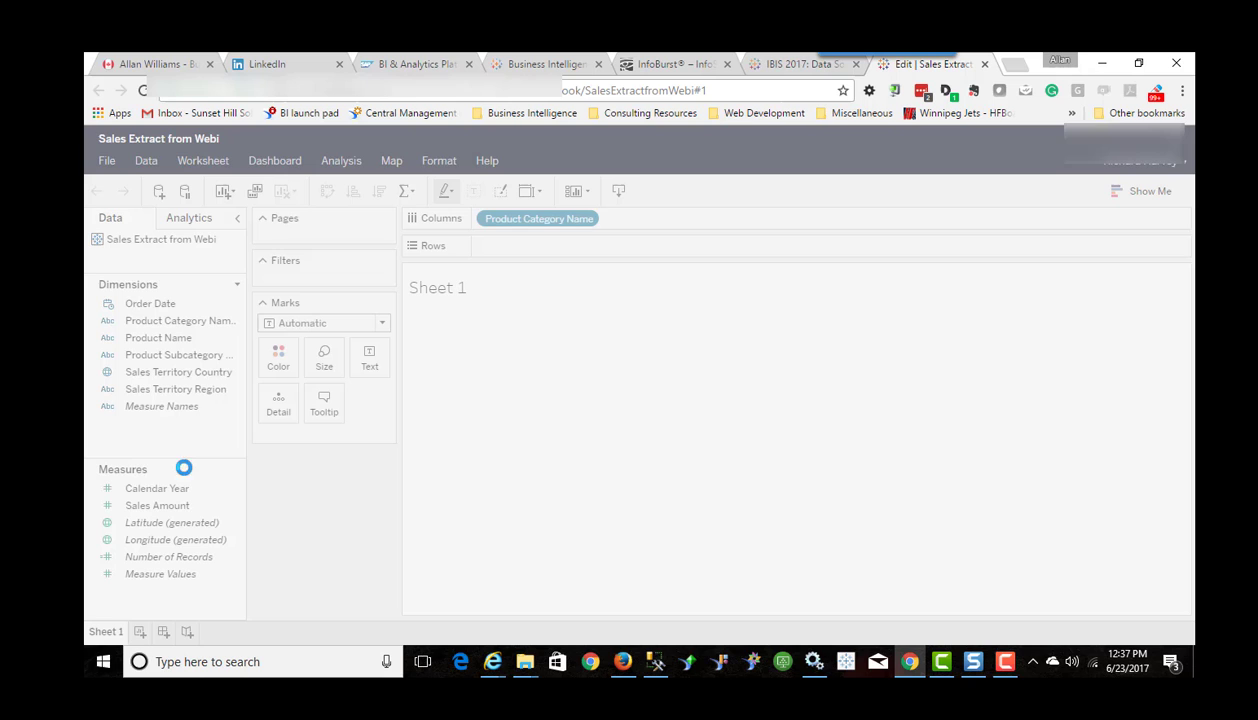
{"action": "left_click_drag", "start_coordinate": [160, 509], "coordinate": [537, 248]}
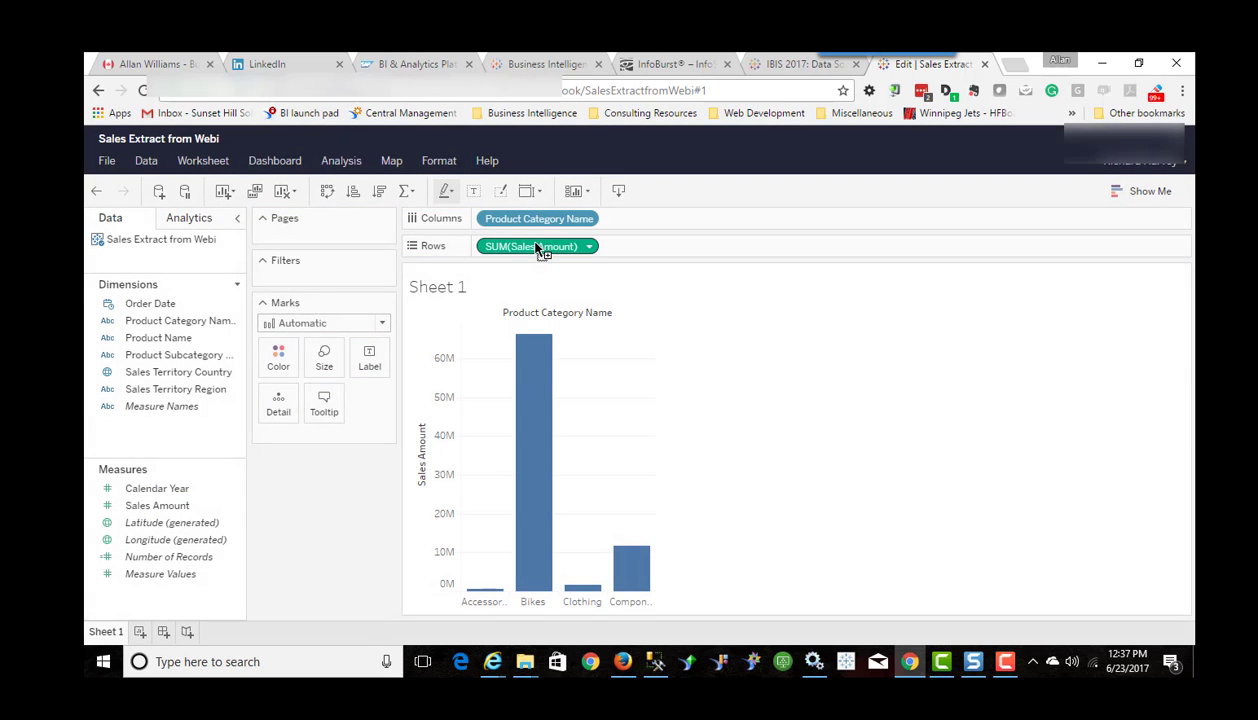
Colour by Sales Territory Country and switch the chart to a highlight table
{"action": "left_click", "coordinate": [180, 373]}
{"action": "left_click_drag", "start_coordinate": [180, 378], "coordinate": [285, 368]}
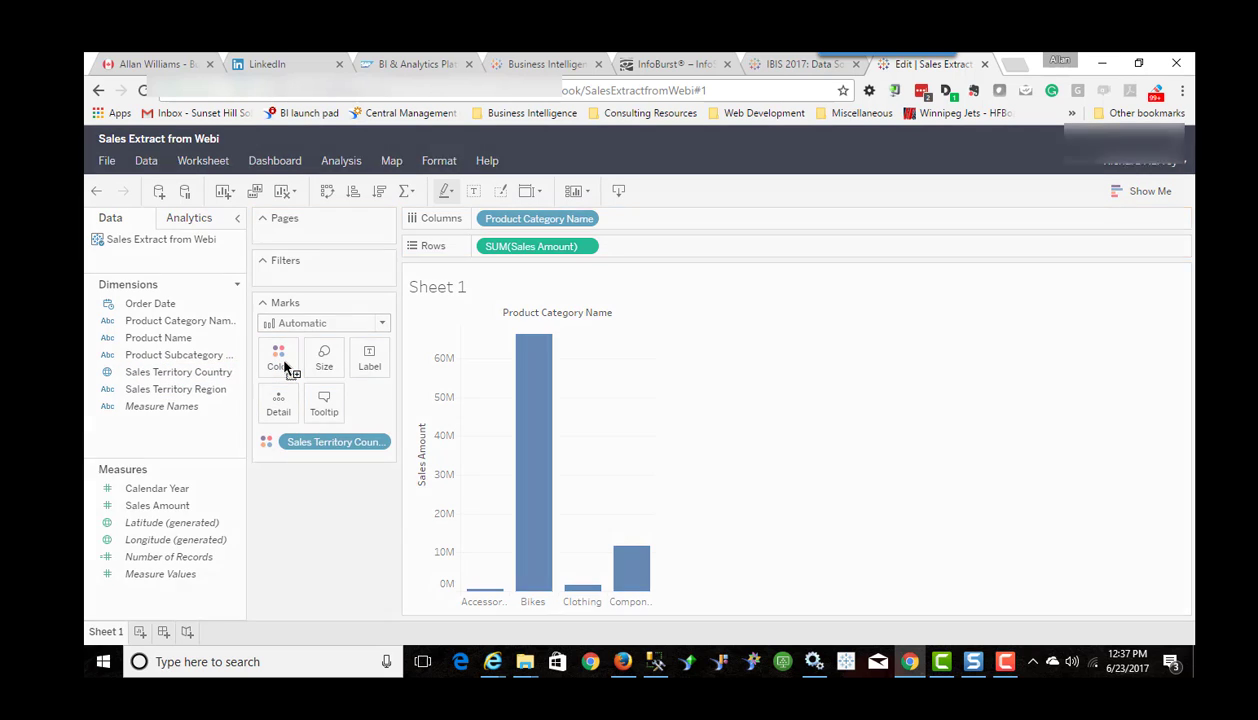
{"action": "left_click", "coordinate": [1124, 200]}
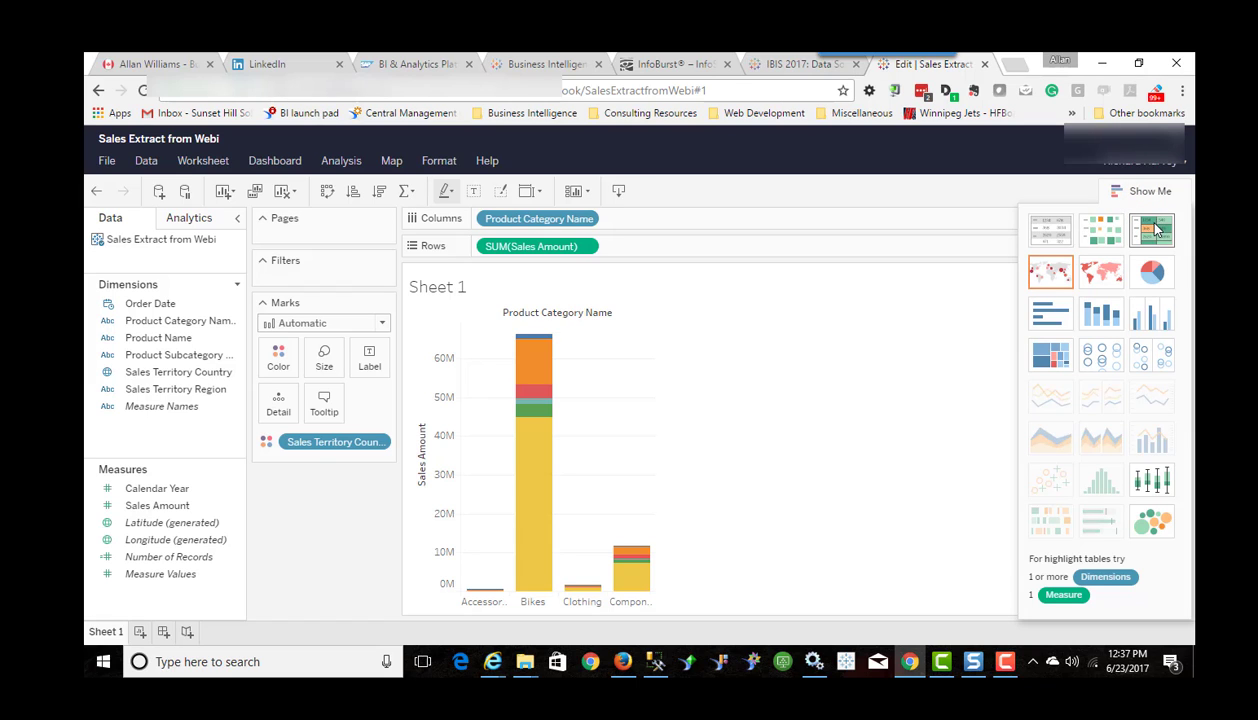
{"action": "left_click", "coordinate": [1153, 229]}
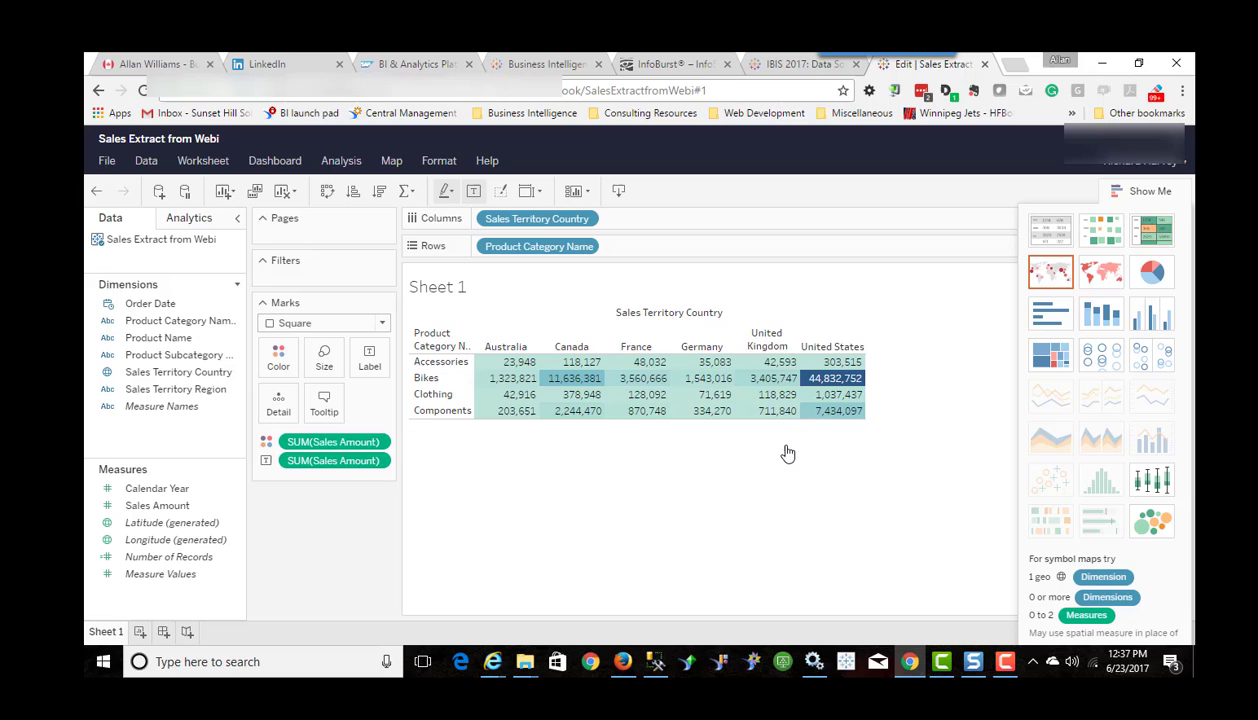
{"action": "mouse_move", "coordinate": [663, 417]}
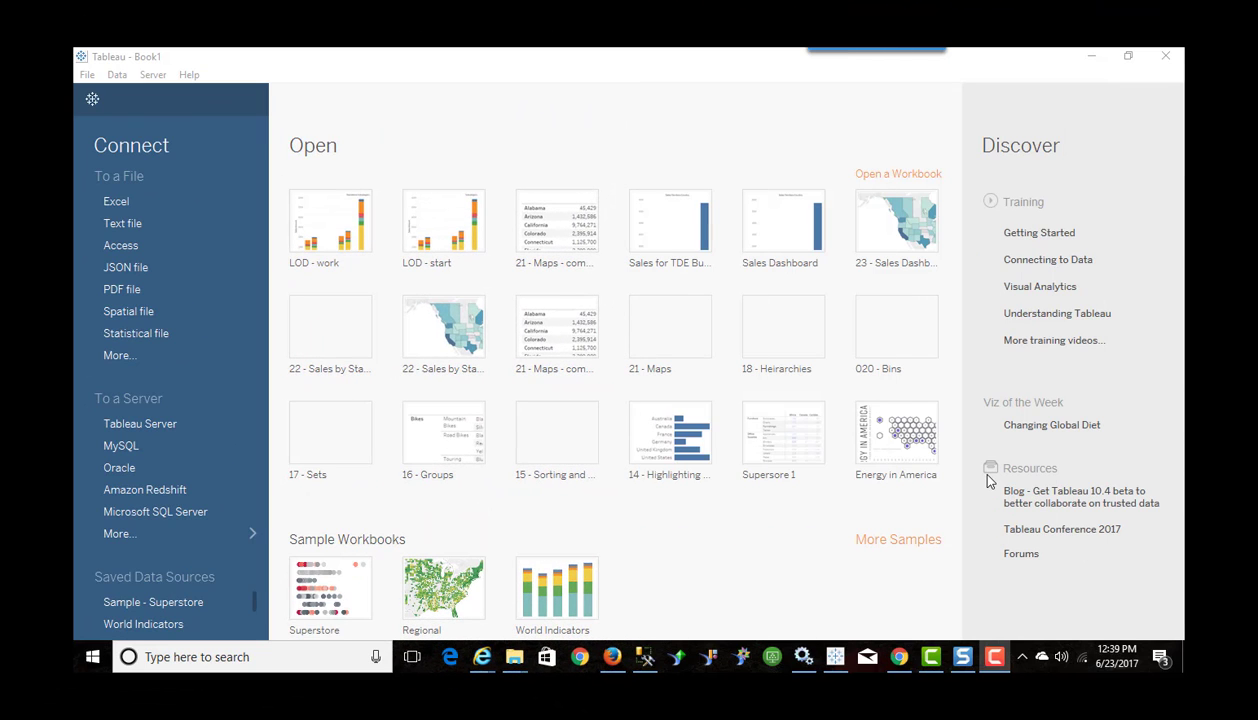
Check in Tableau Desktop's Server menu that it is signed in to the InfoSol Test site
{"action": "left_click", "coordinate": [153, 78]}
{"action": "mouse_move", "coordinate": [300, 96]}
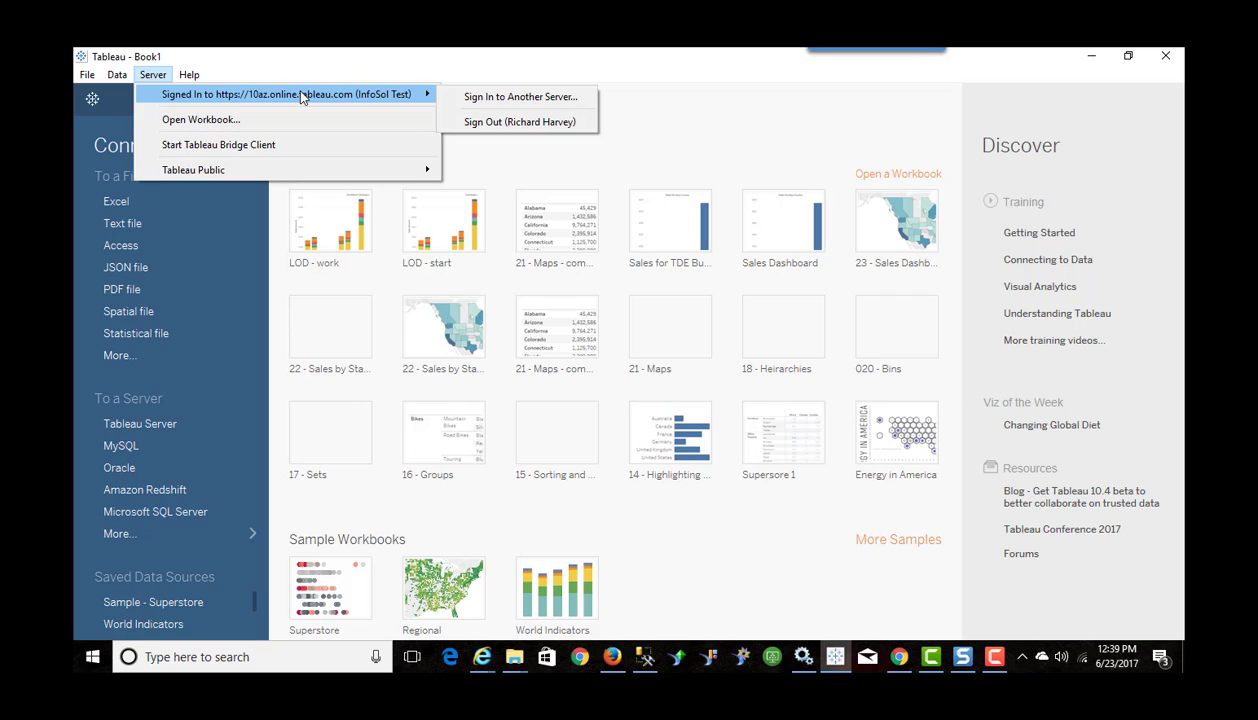
{"action": "left_click", "coordinate": [307, 66]}
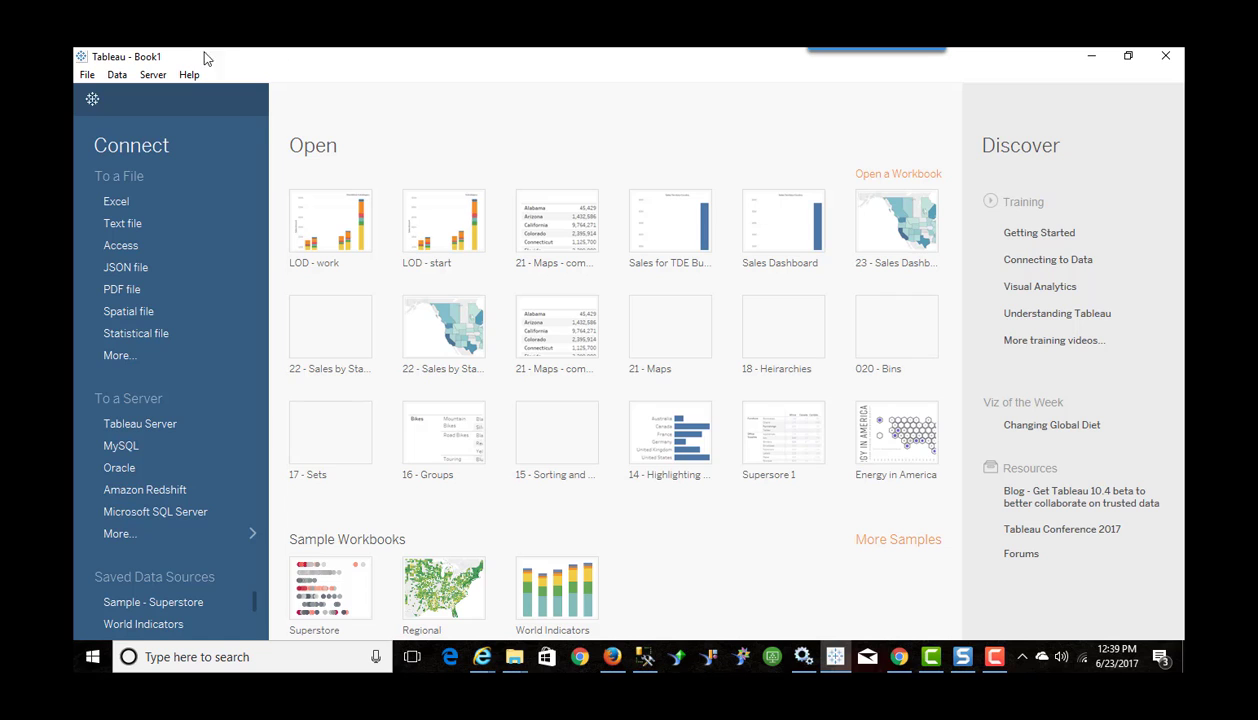
Sort the server data sources by Modified and save a local copy of Sales Extract from Webi
{"action": "left_click", "coordinate": [129, 424]}
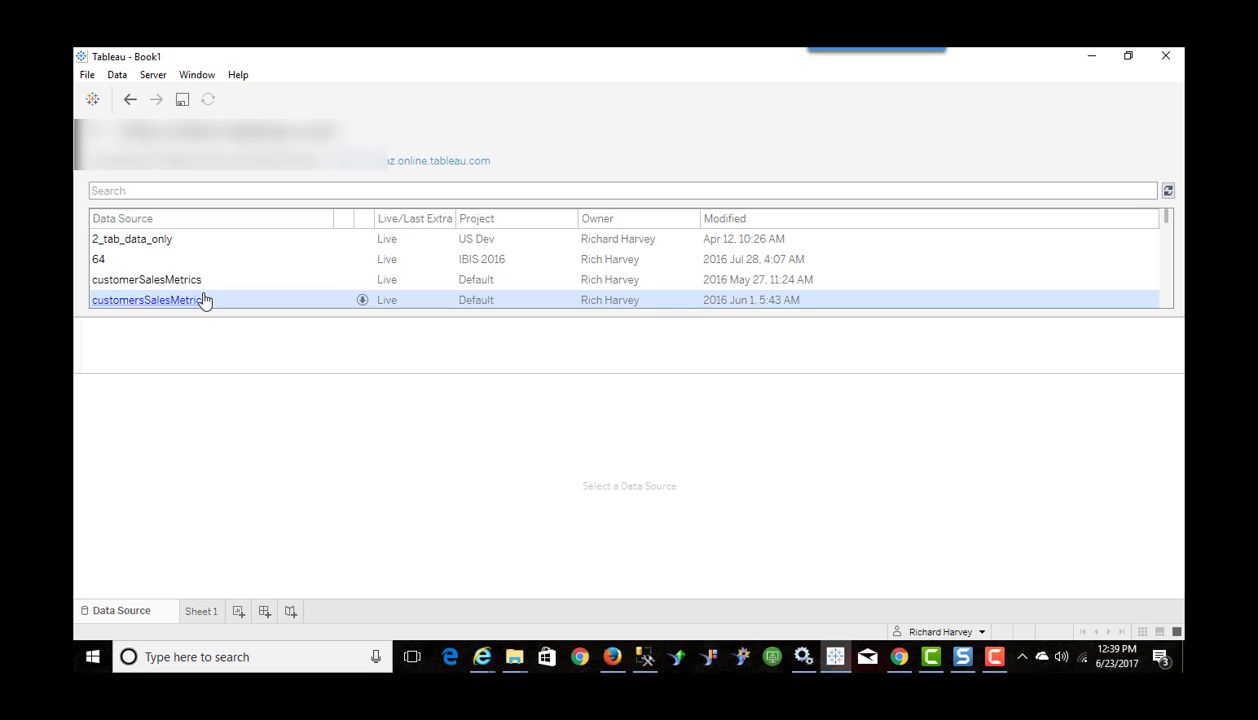
{"action": "scroll", "coordinate": [202, 298], "scroll_direction": "down", "scroll_amount": 1}
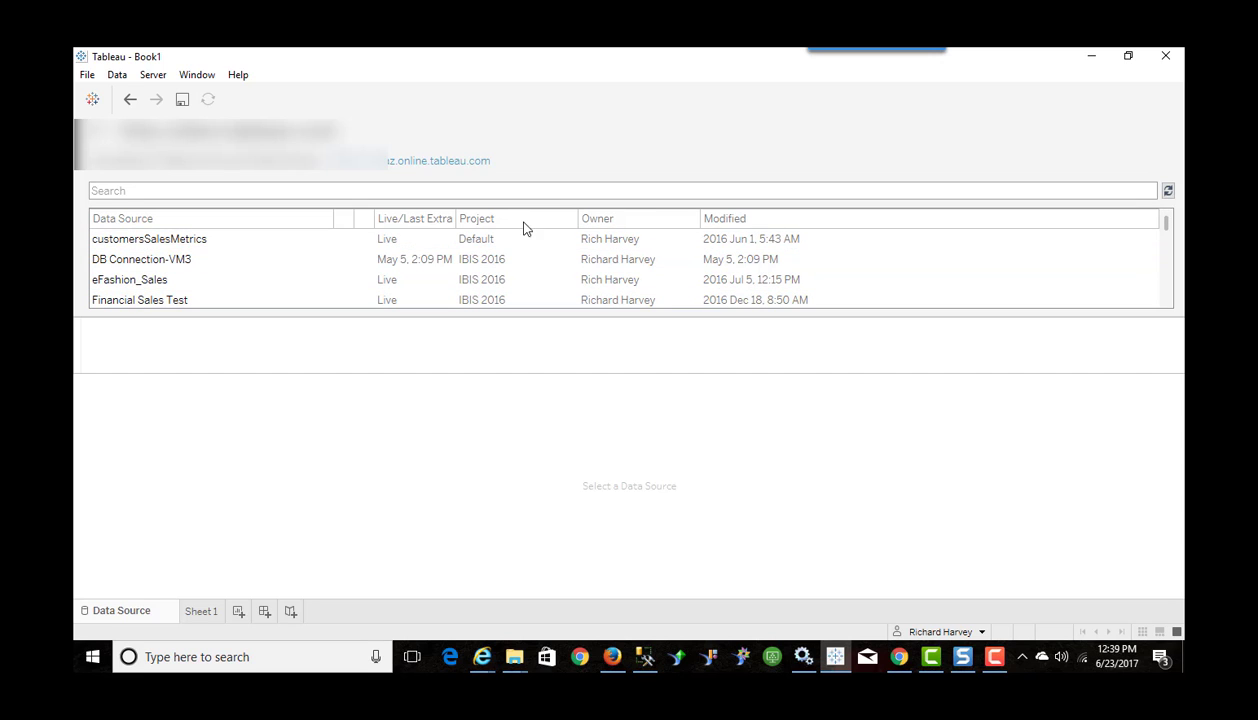
{"action": "left_click", "coordinate": [731, 220]}
{"action": "scroll", "coordinate": [343, 278], "scroll_direction": "down", "scroll_amount": 10}
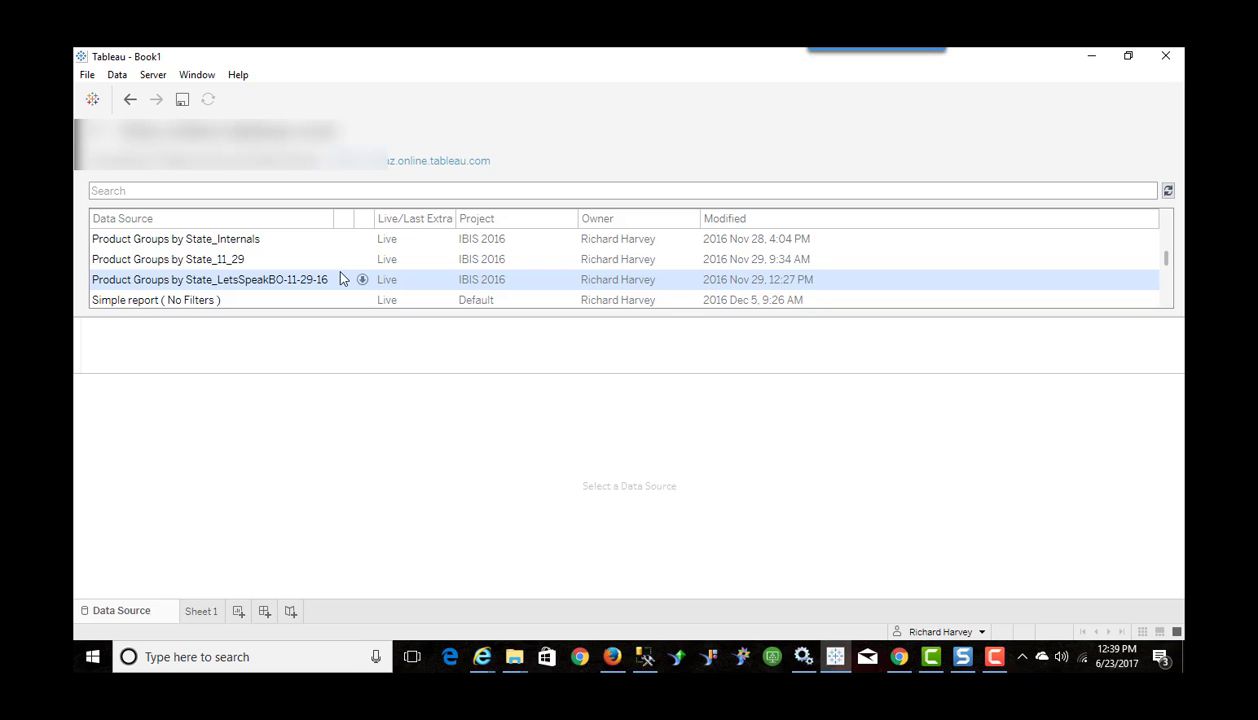
{"action": "scroll", "coordinate": [340, 278], "scroll_direction": "down", "scroll_amount": 10}
{"action": "scroll", "coordinate": [276, 288], "scroll_direction": "down", "scroll_amount": 1}
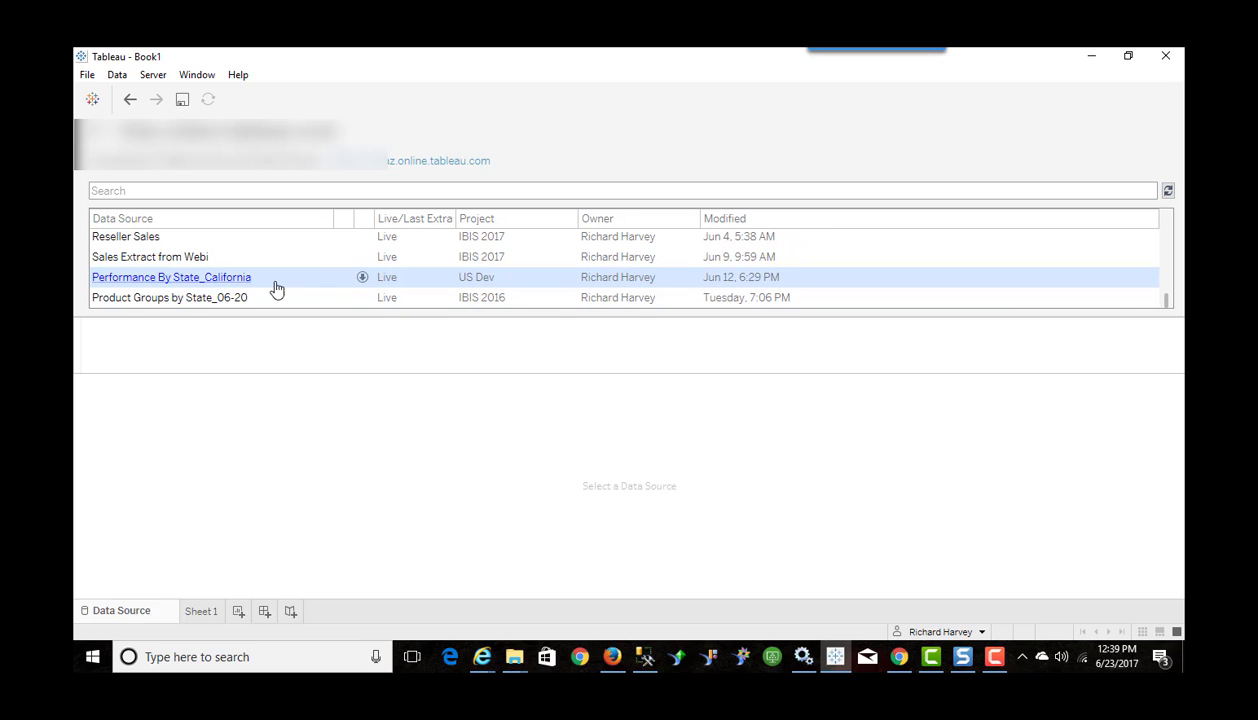
{"action": "left_click", "coordinate": [358, 258]}
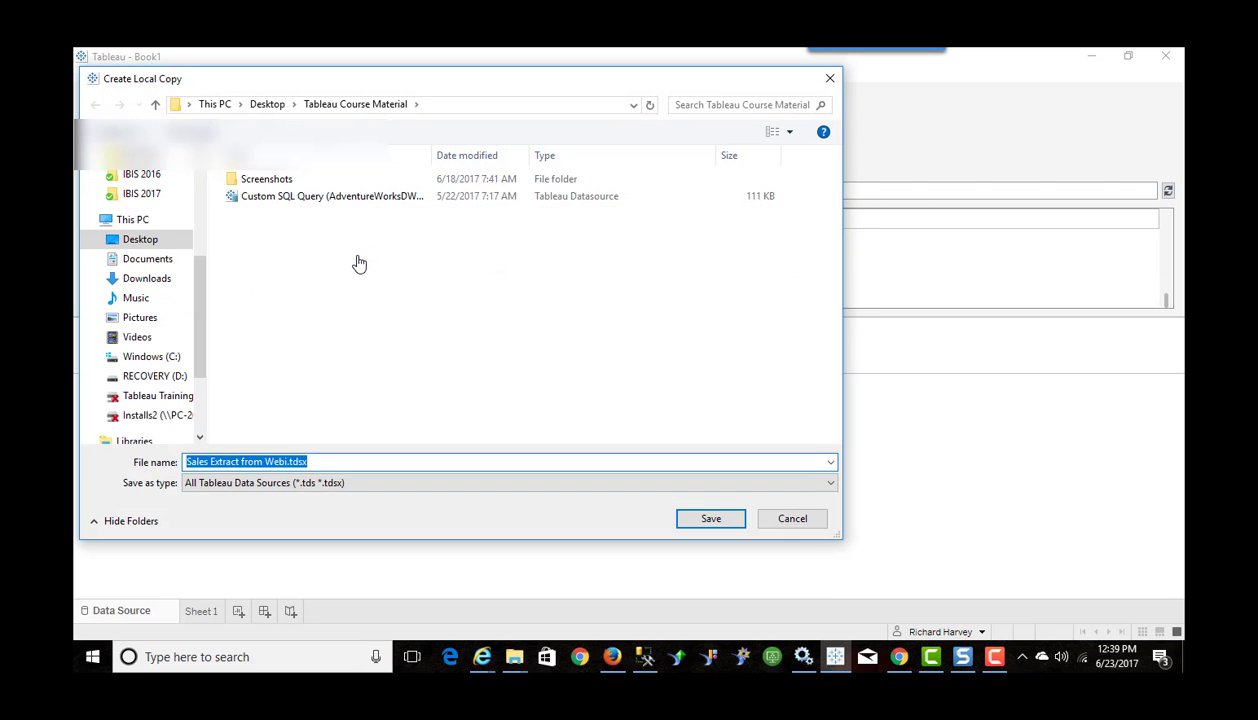
{"action": "left_click", "coordinate": [716, 519]}
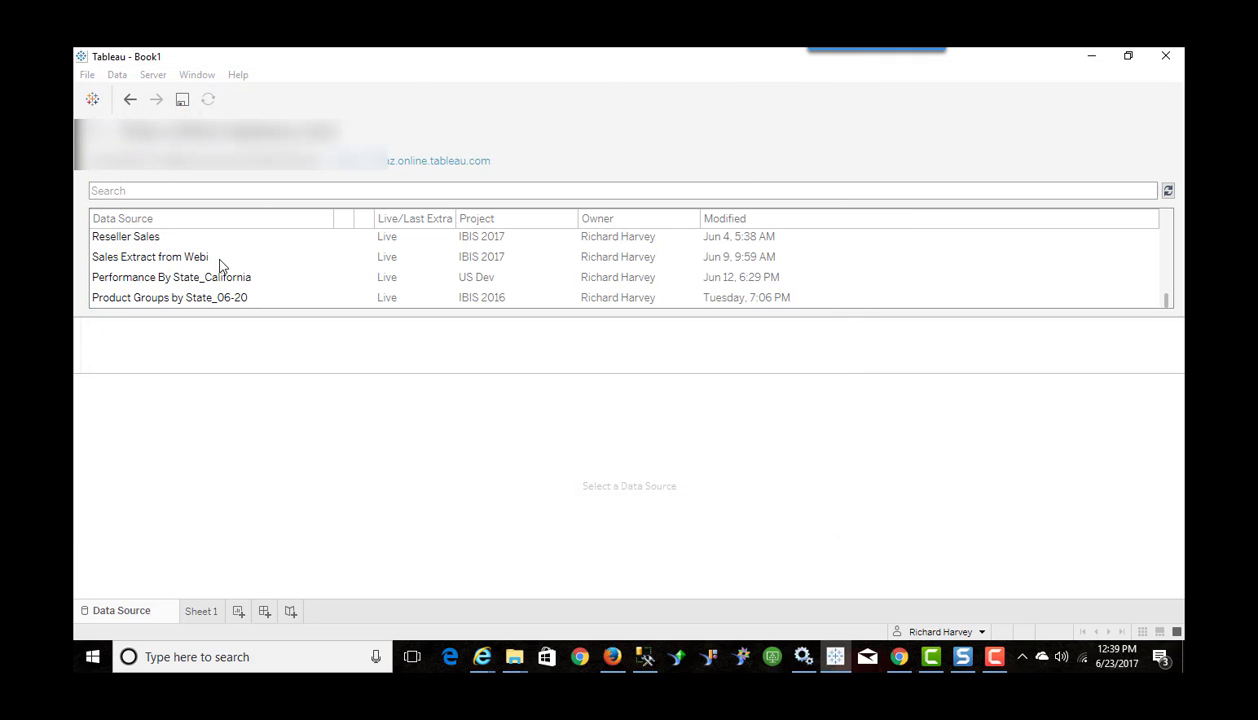
{"action": "left_click", "coordinate": [232, 279]}
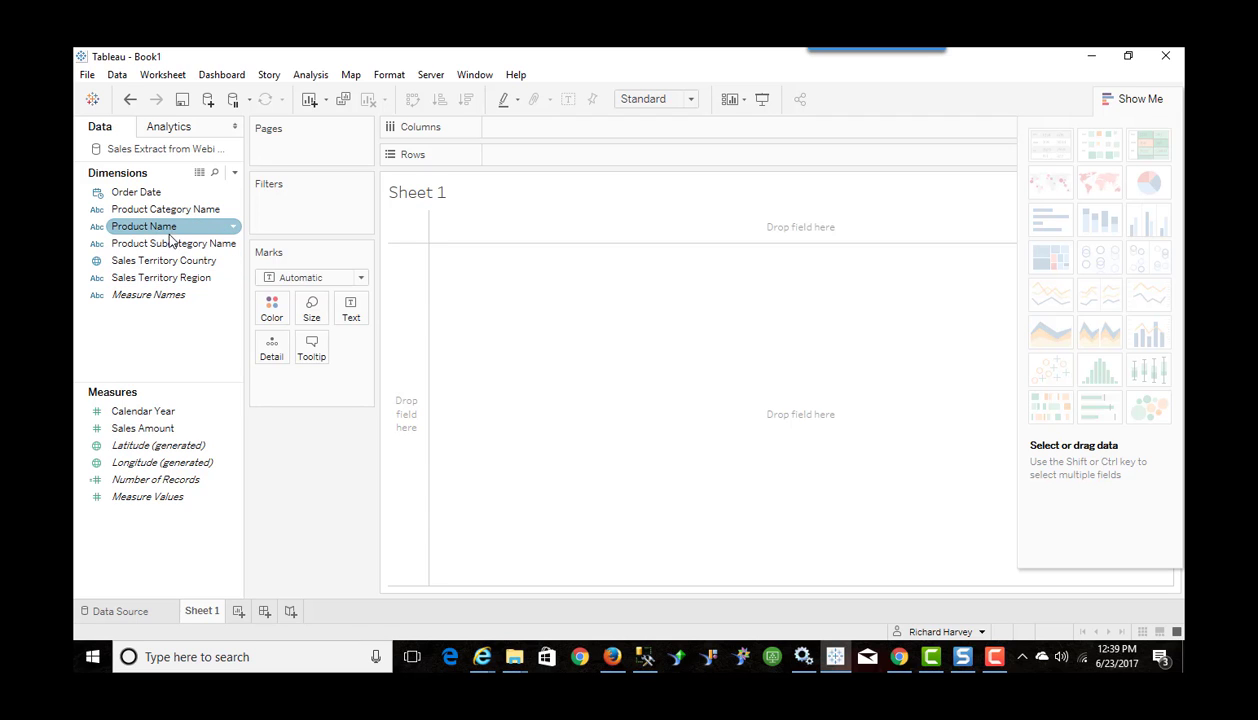
Put Product Name on Columns and summed Sales Amount on Rows
{"action": "left_click_drag", "start_coordinate": [140, 226], "coordinate": [512, 133]}
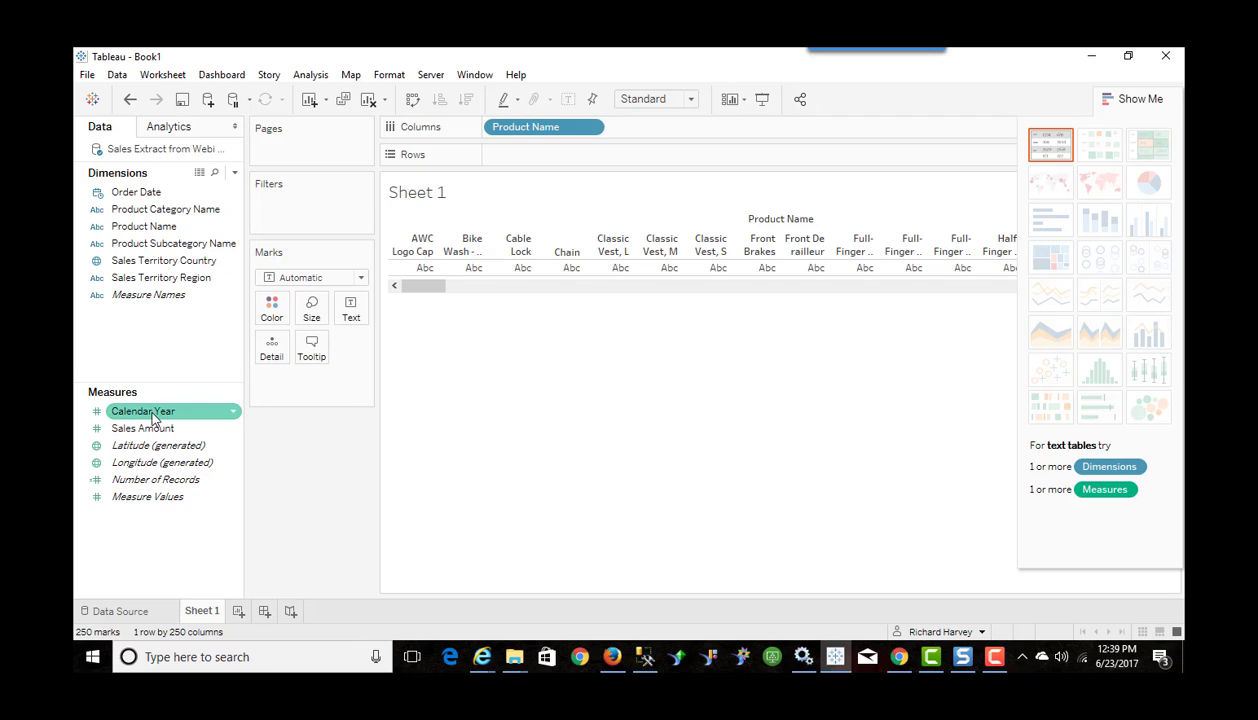
{"action": "left_click_drag", "start_coordinate": [140, 428], "coordinate": [540, 162]}
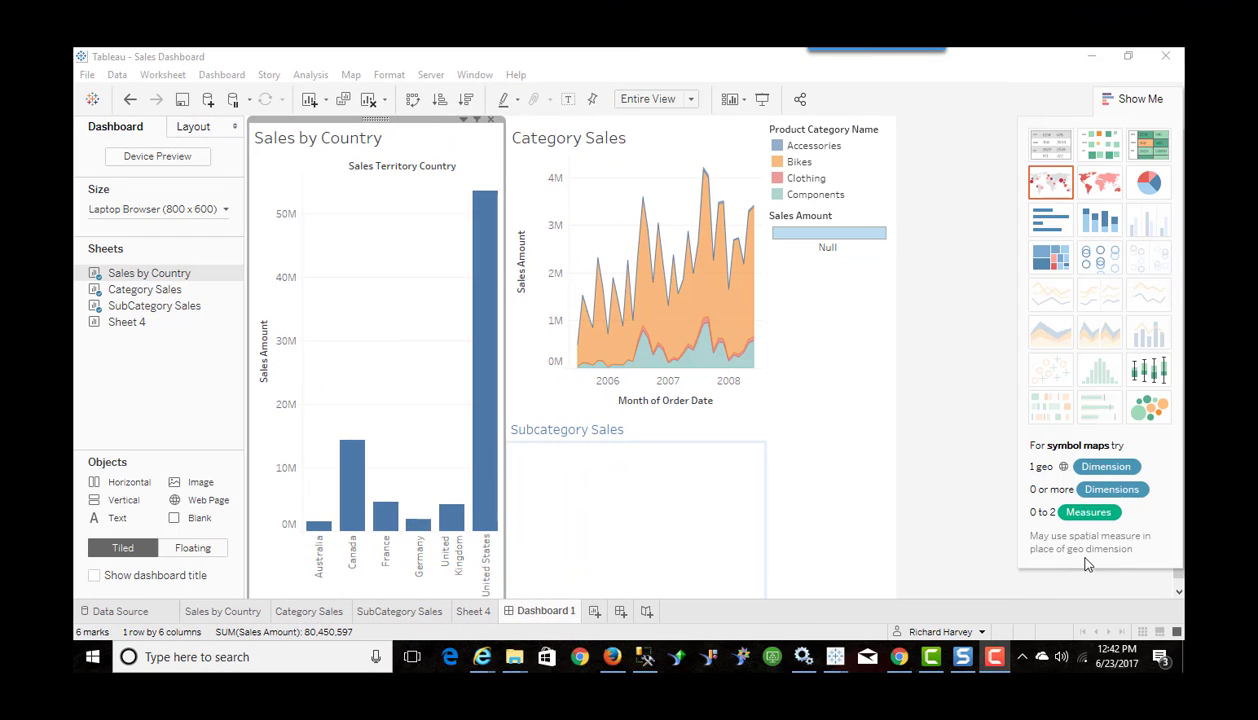
Filter the dashboard to United Kingdom, pick Bikes in Category Sales, then clear the selection
{"action": "mouse_move", "coordinate": [632, 333]}
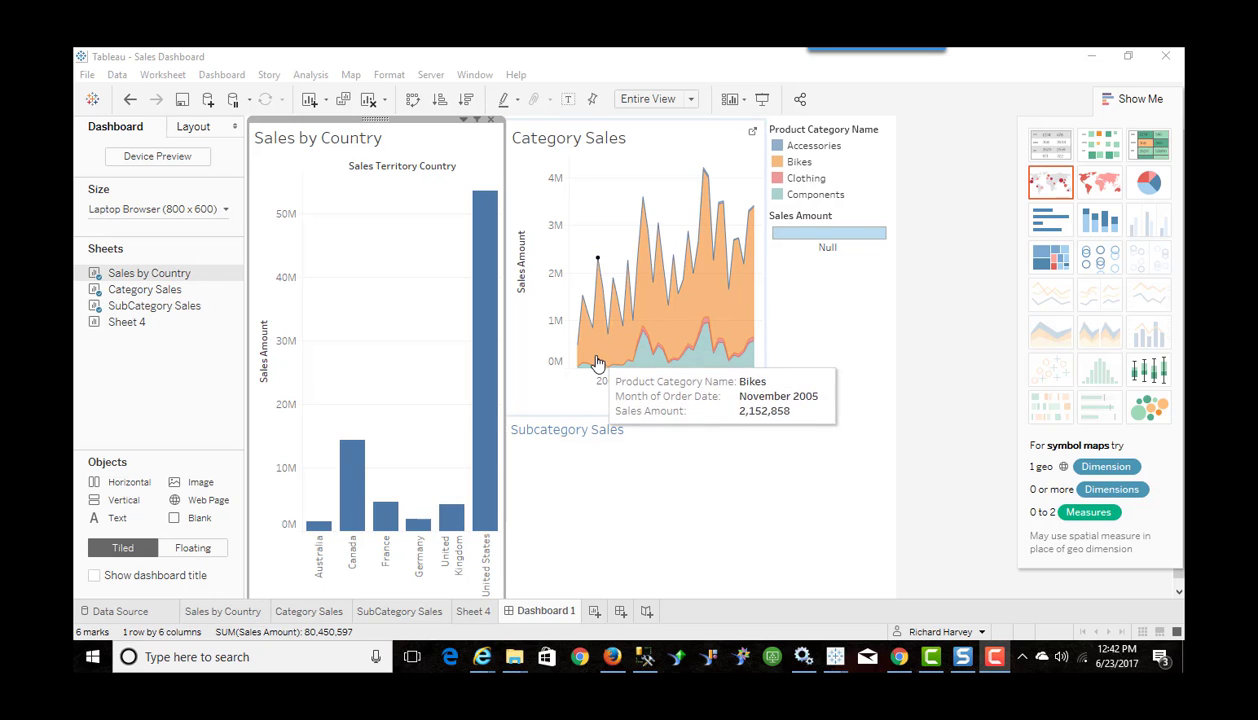
{"action": "left_click", "coordinate": [446, 520]}
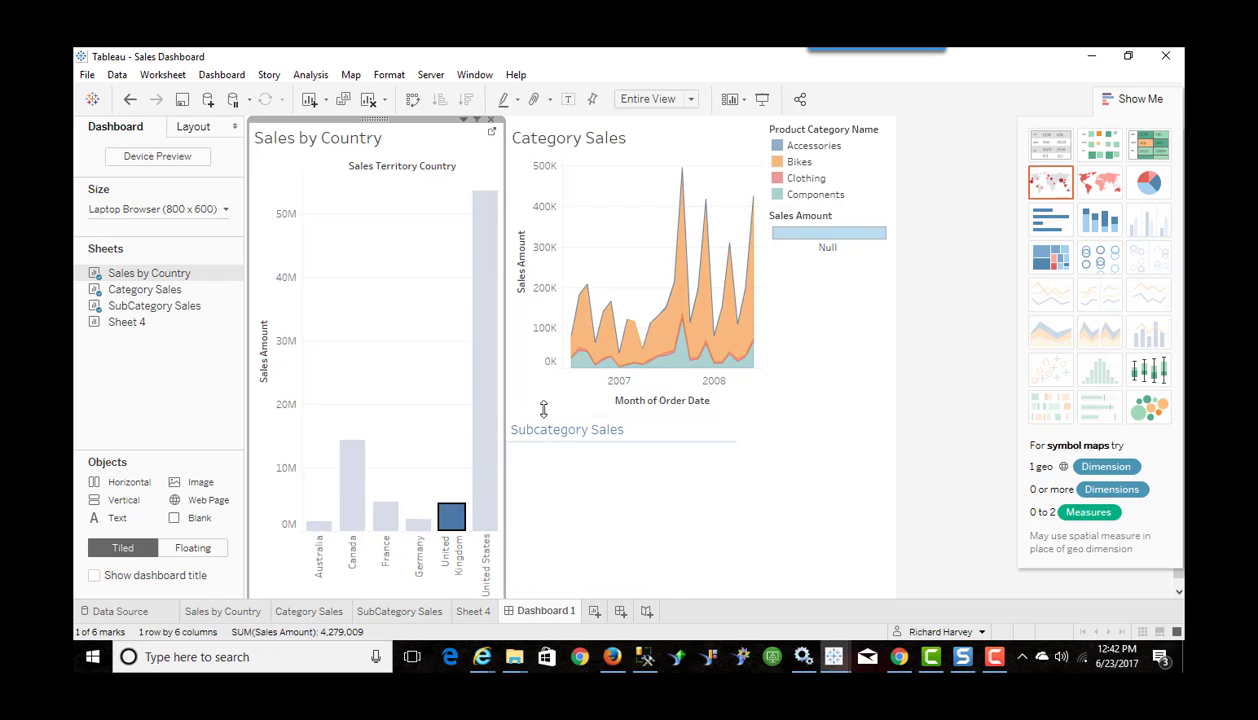
{"action": "left_click", "coordinate": [665, 328]}
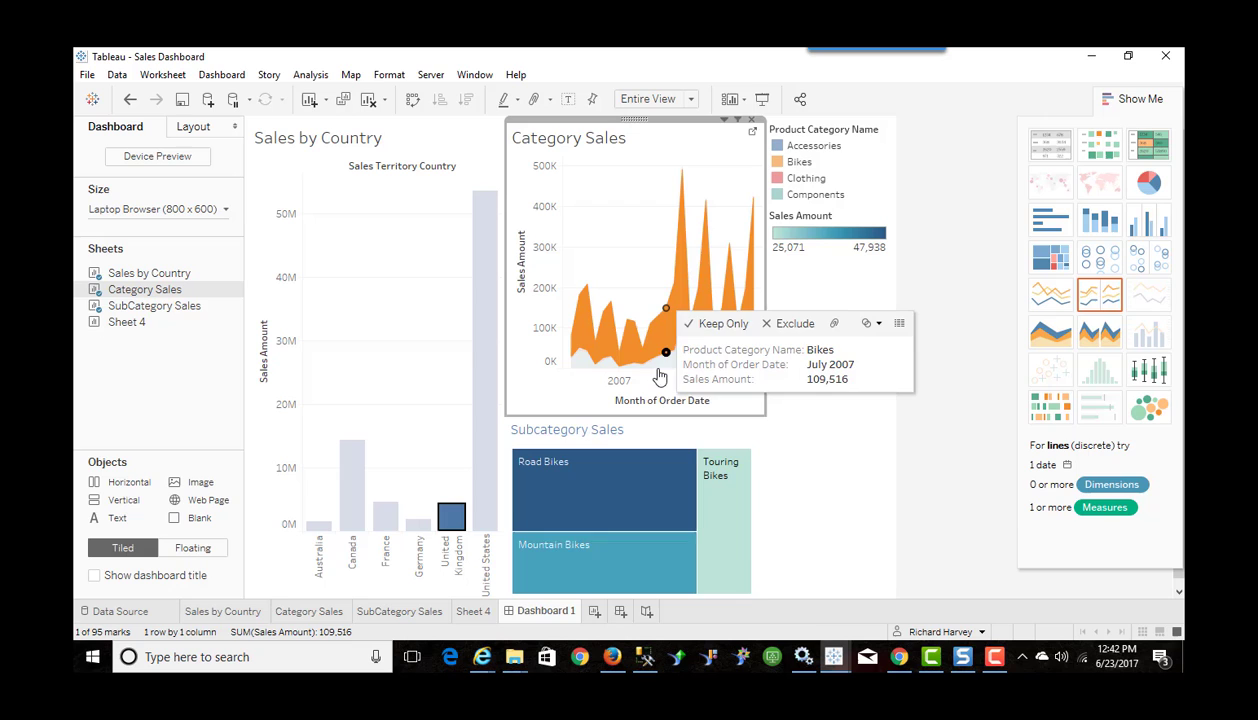
{"action": "mouse_move", "coordinate": [618, 500]}
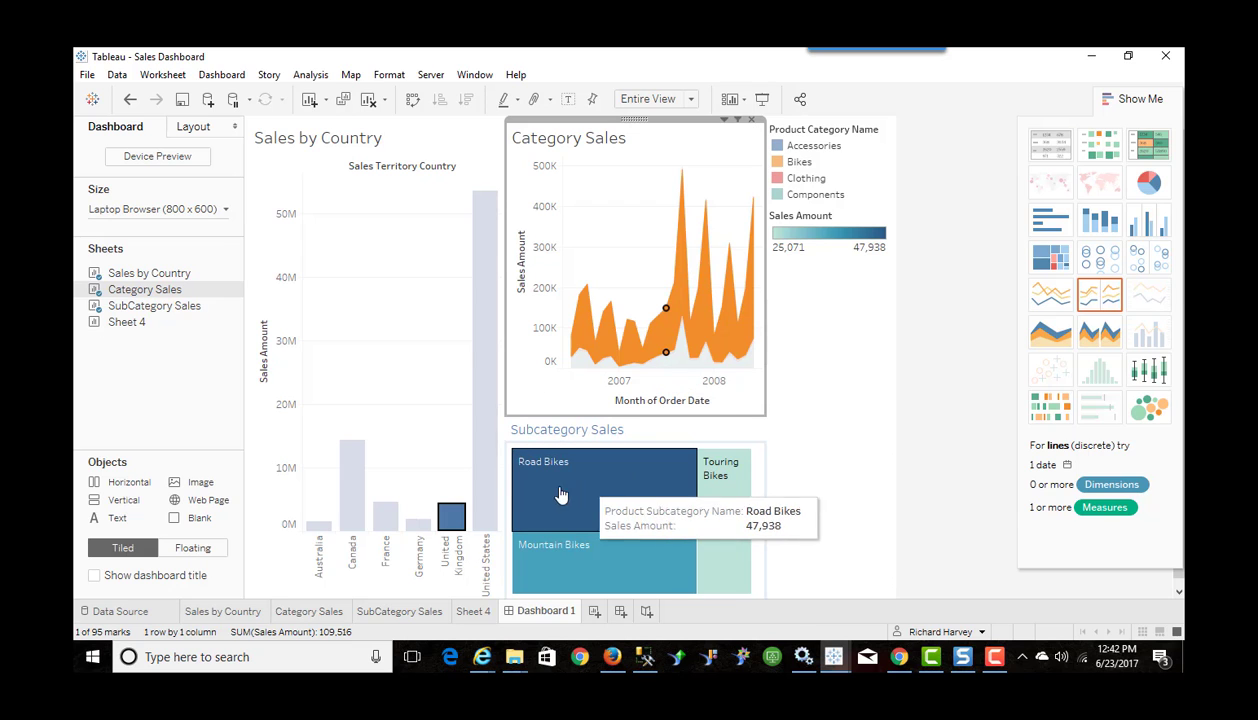
{"action": "left_click", "coordinate": [439, 443]}
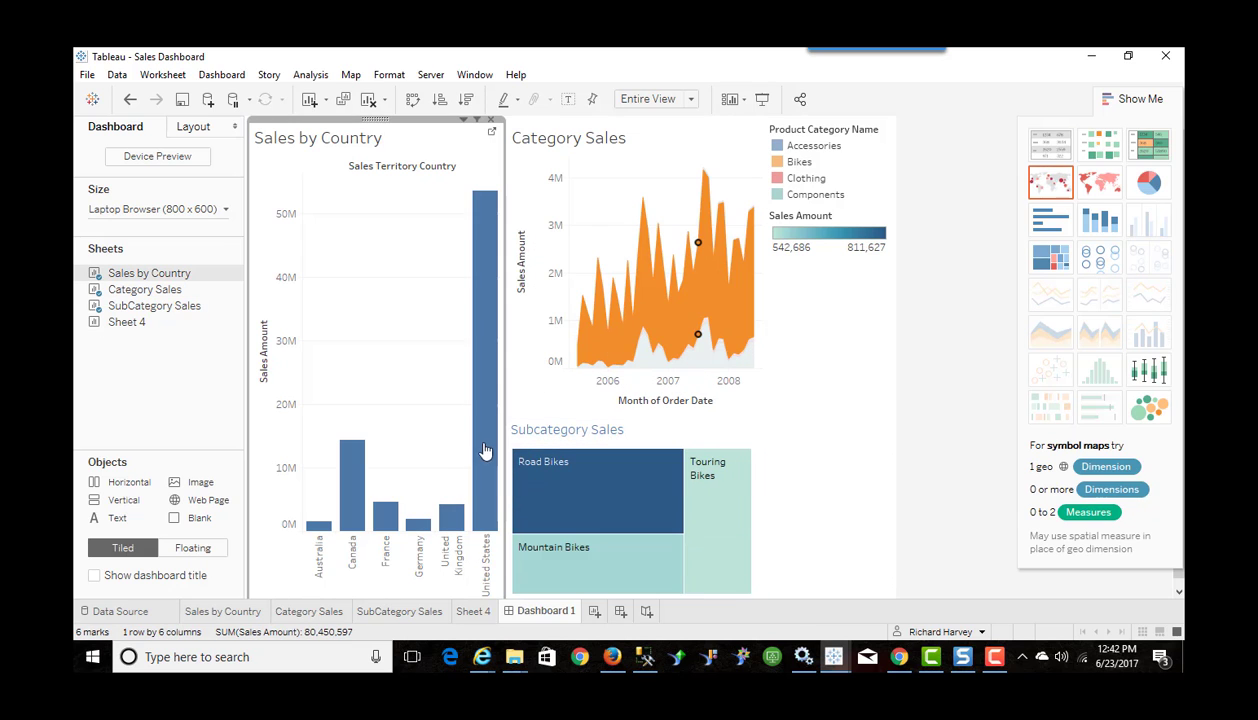
Filter to Canada, select Bikes and Components category points, then clear the Canada filter
{"action": "left_click", "coordinate": [355, 475]}
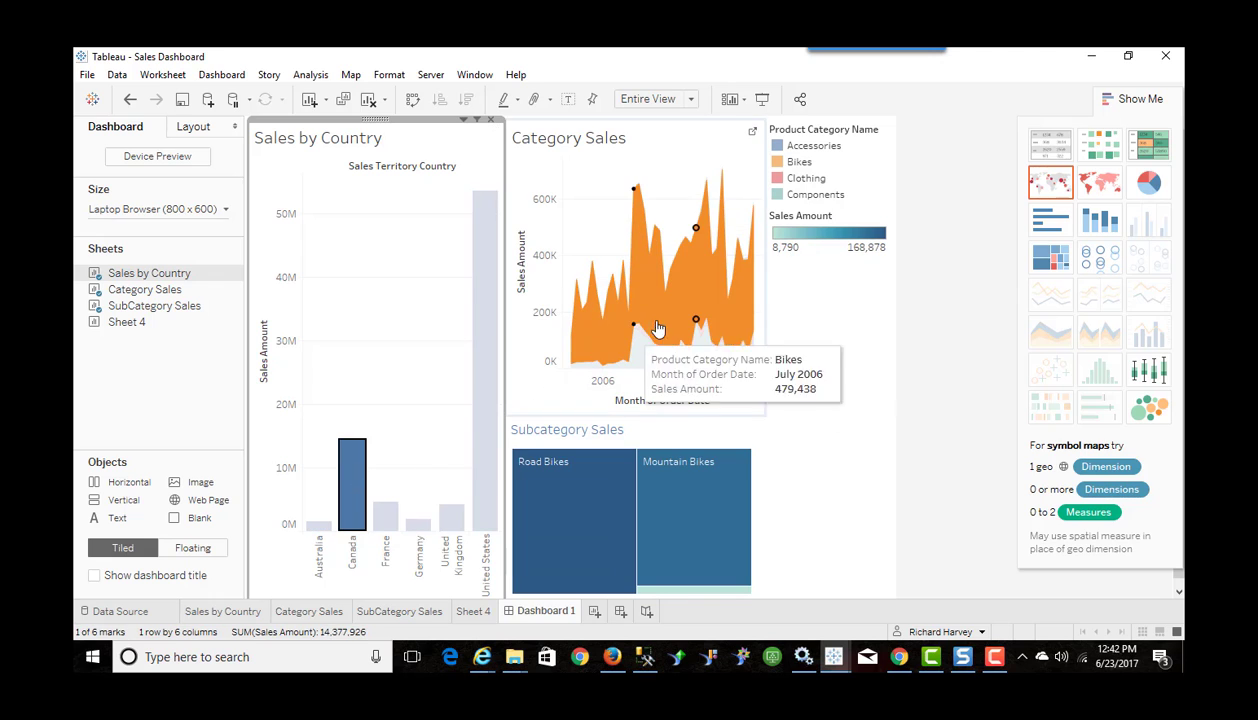
{"action": "left_click", "coordinate": [655, 320]}
{"action": "left_click", "coordinate": [645, 357]}
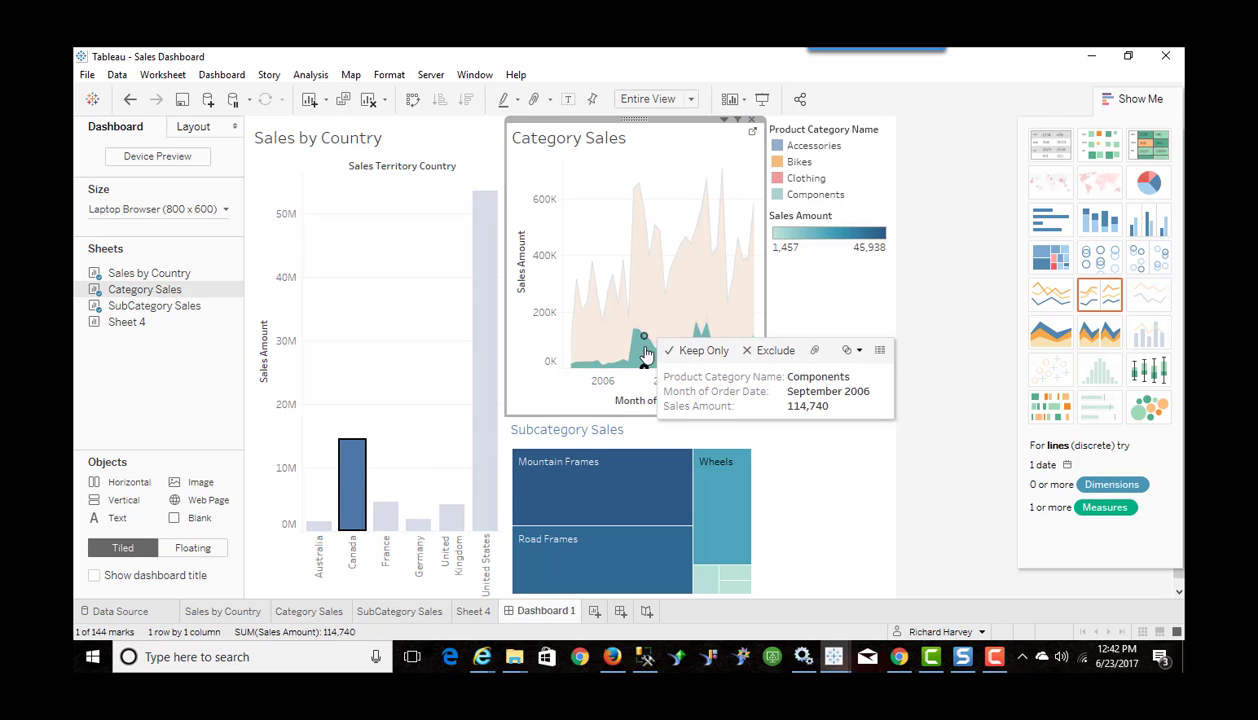
{"action": "left_click", "coordinate": [665, 298]}
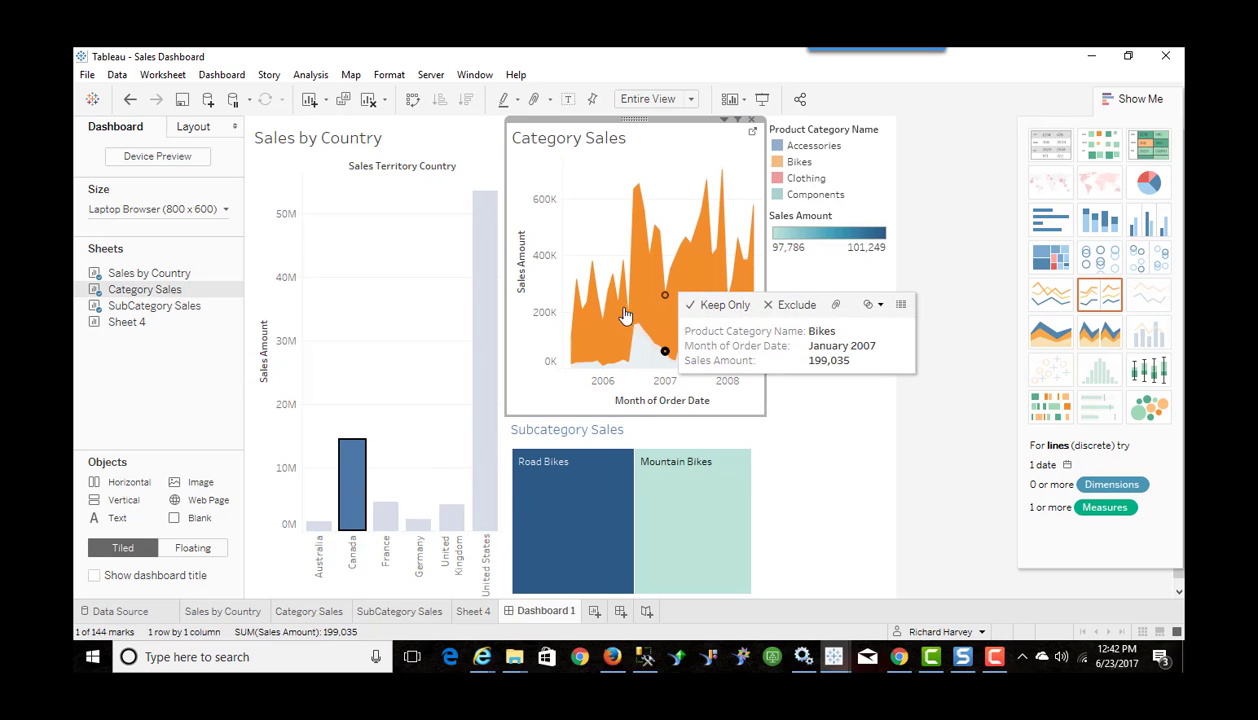
{"action": "left_click", "coordinate": [435, 329]}
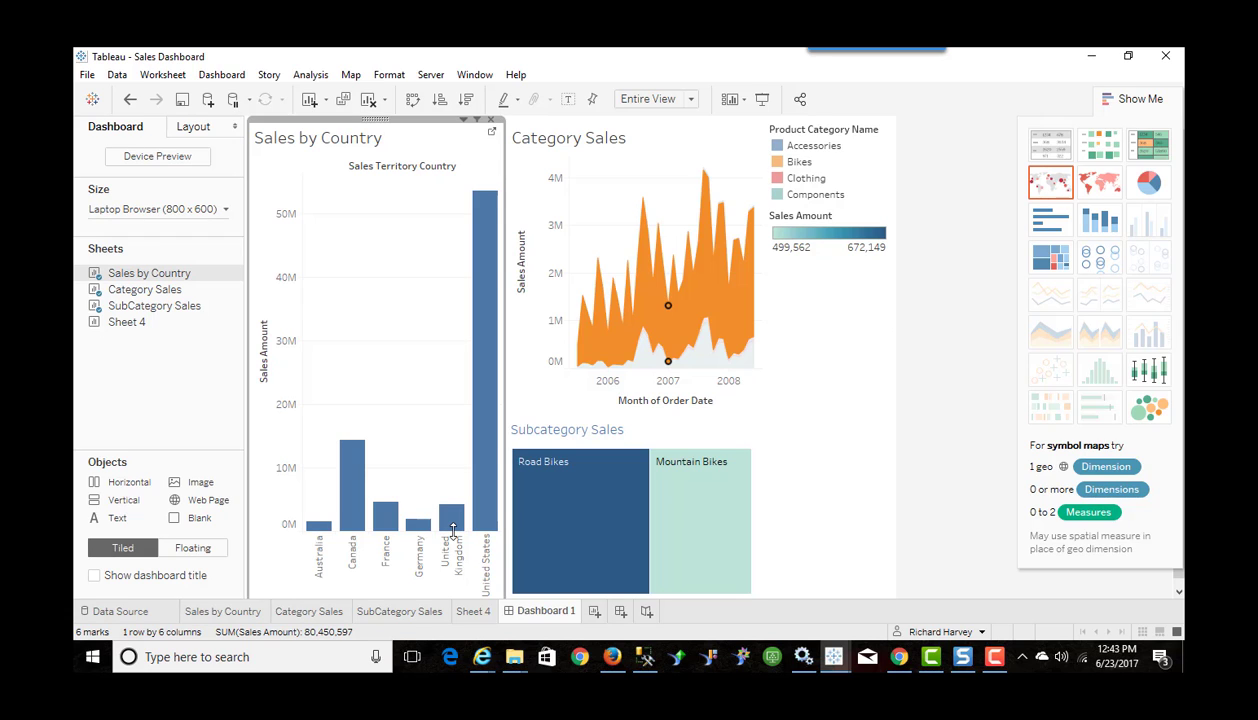
{"action": "mouse_move", "coordinate": [316, 530]}
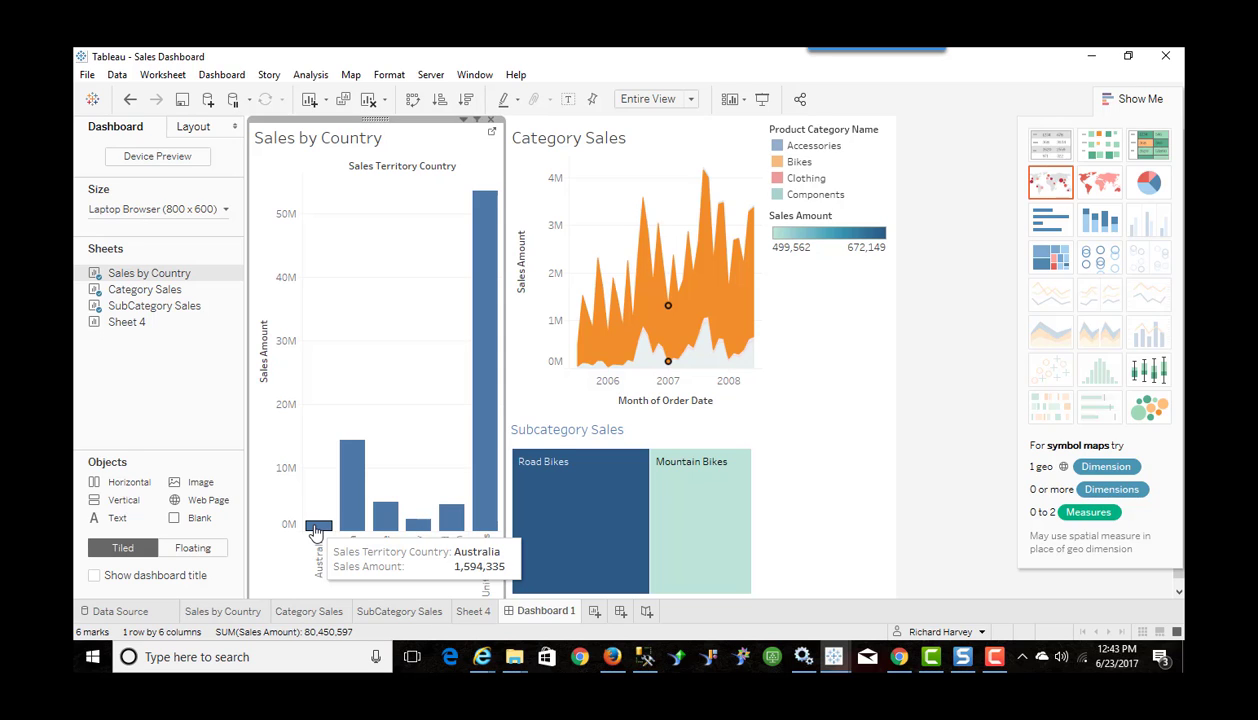
{"action": "mouse_move", "coordinate": [352, 446]}
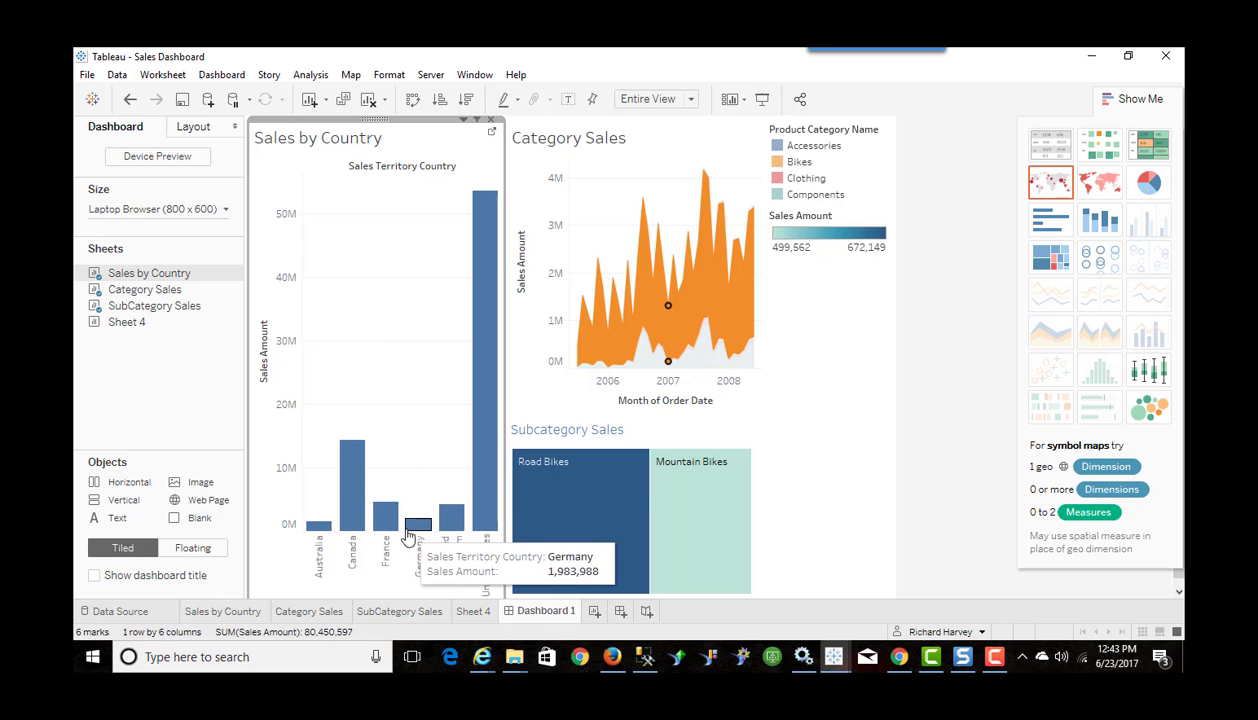
{"action": "mouse_move", "coordinate": [658, 283]}
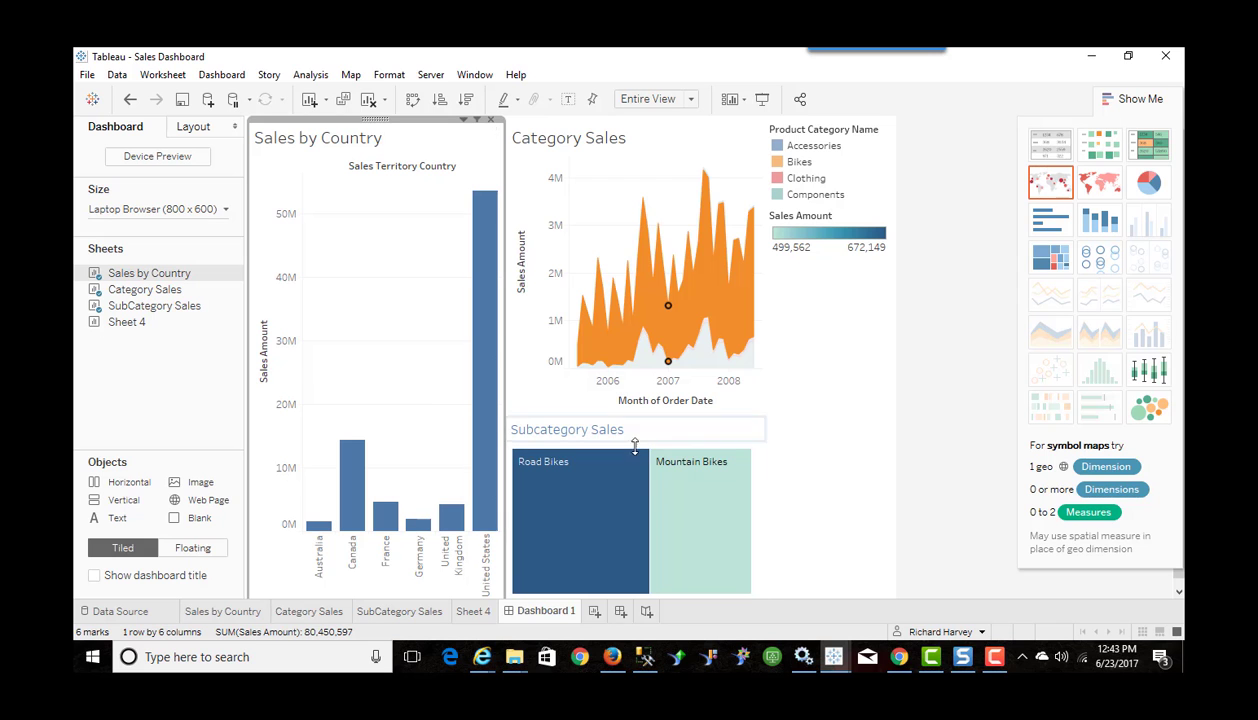
Switch back to InfoBurst Enterprise and open the Tableau Workbook Burst tile for editing
{"action": "left_click", "coordinate": [994, 656]}
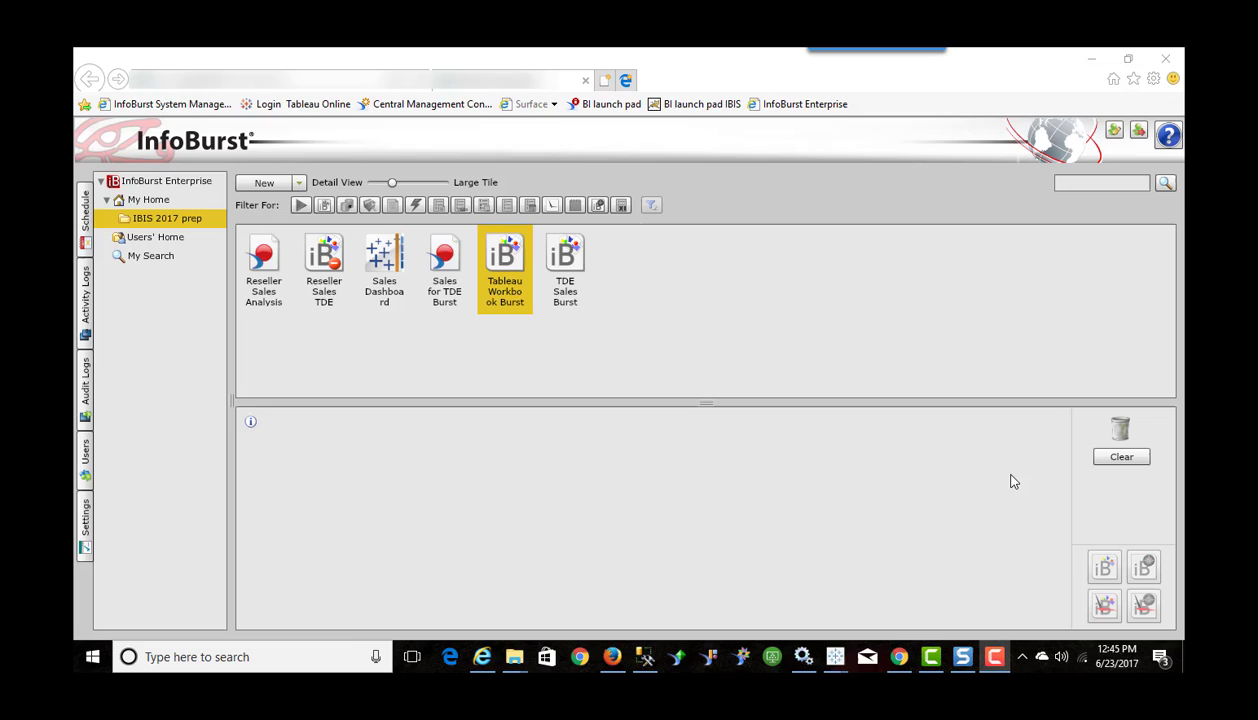
{"action": "left_click", "coordinate": [381, 258]}
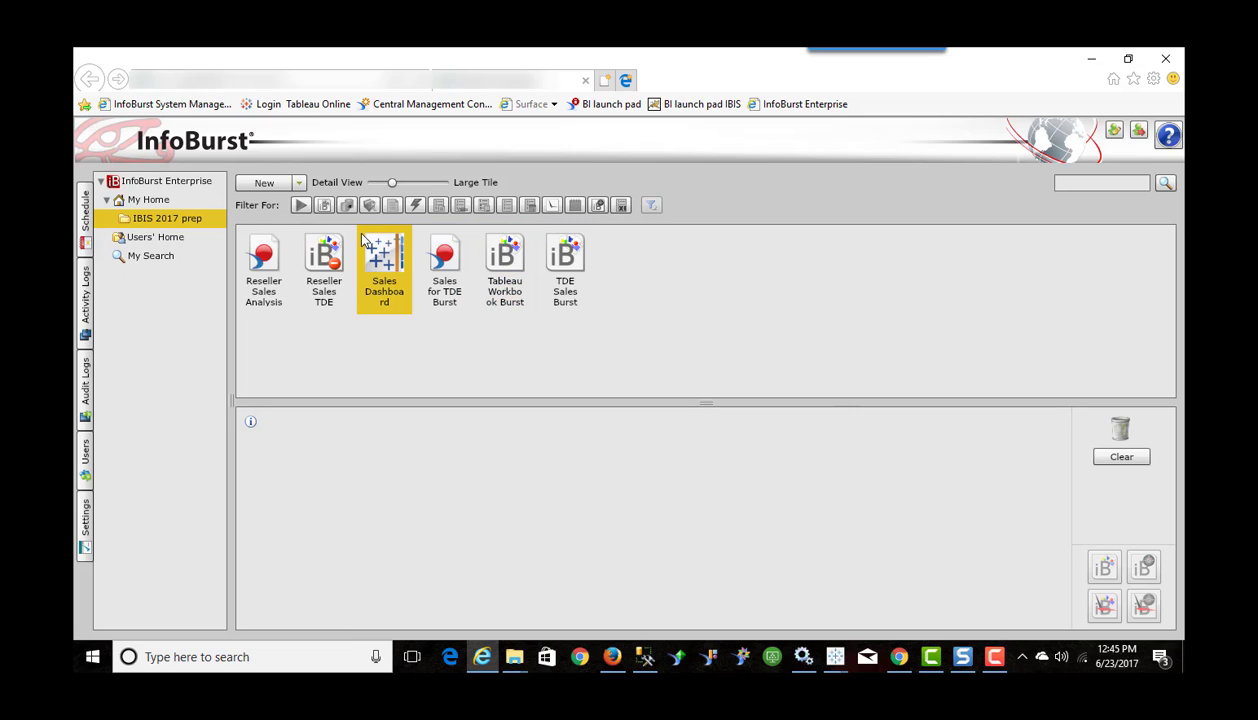
{"action": "mouse_move", "coordinate": [379, 247]}
{"action": "left_click", "coordinate": [298, 183]}
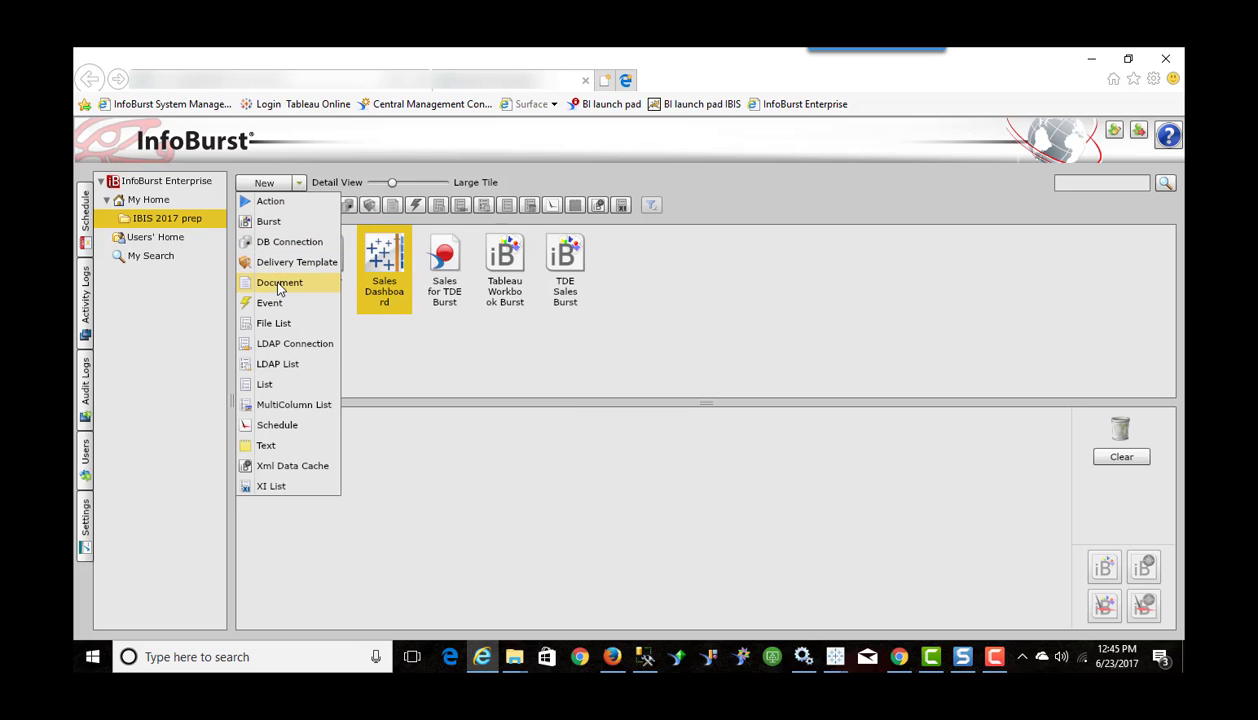
{"action": "left_click", "coordinate": [403, 312]}
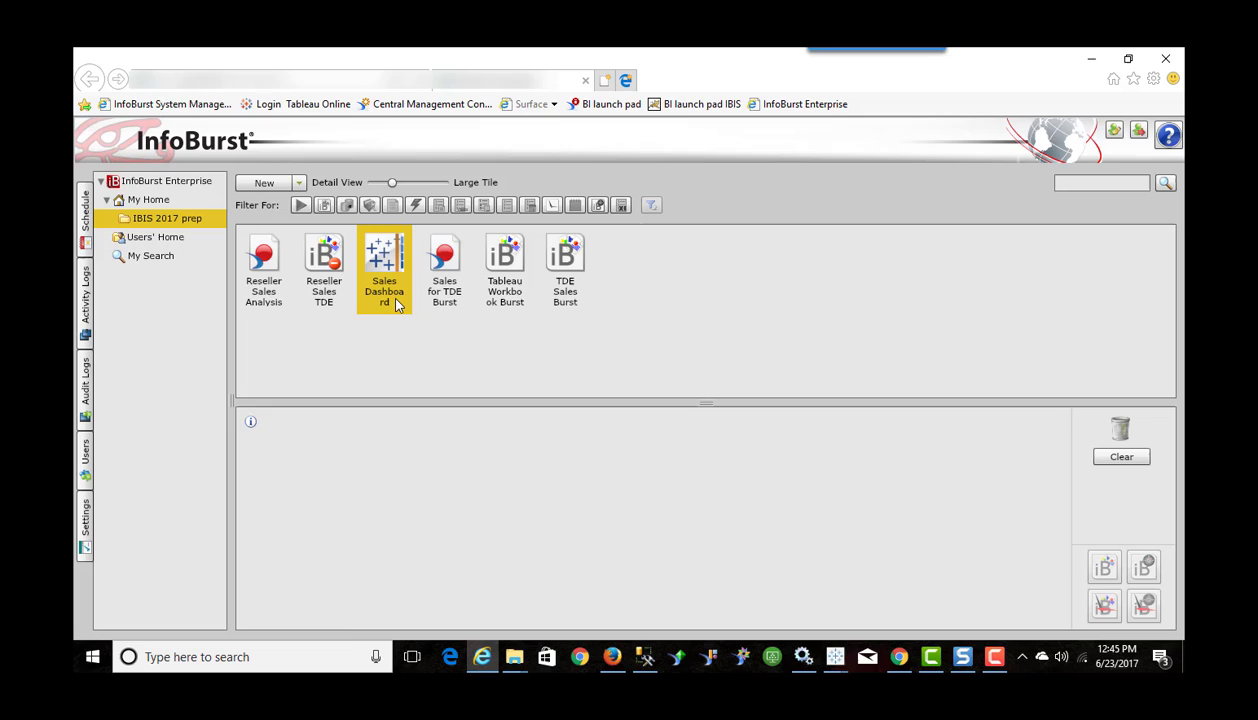
{"action": "left_click", "coordinate": [505, 257]}
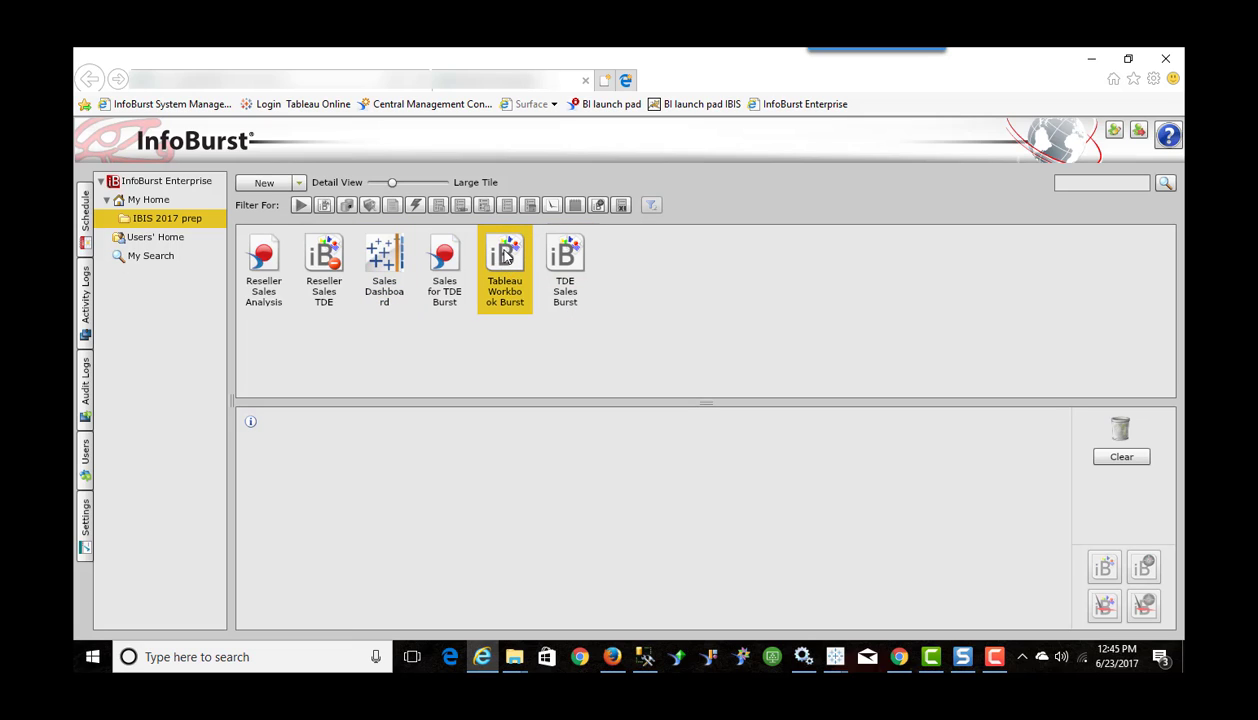
{"action": "double_click", "coordinate": [505, 257]}
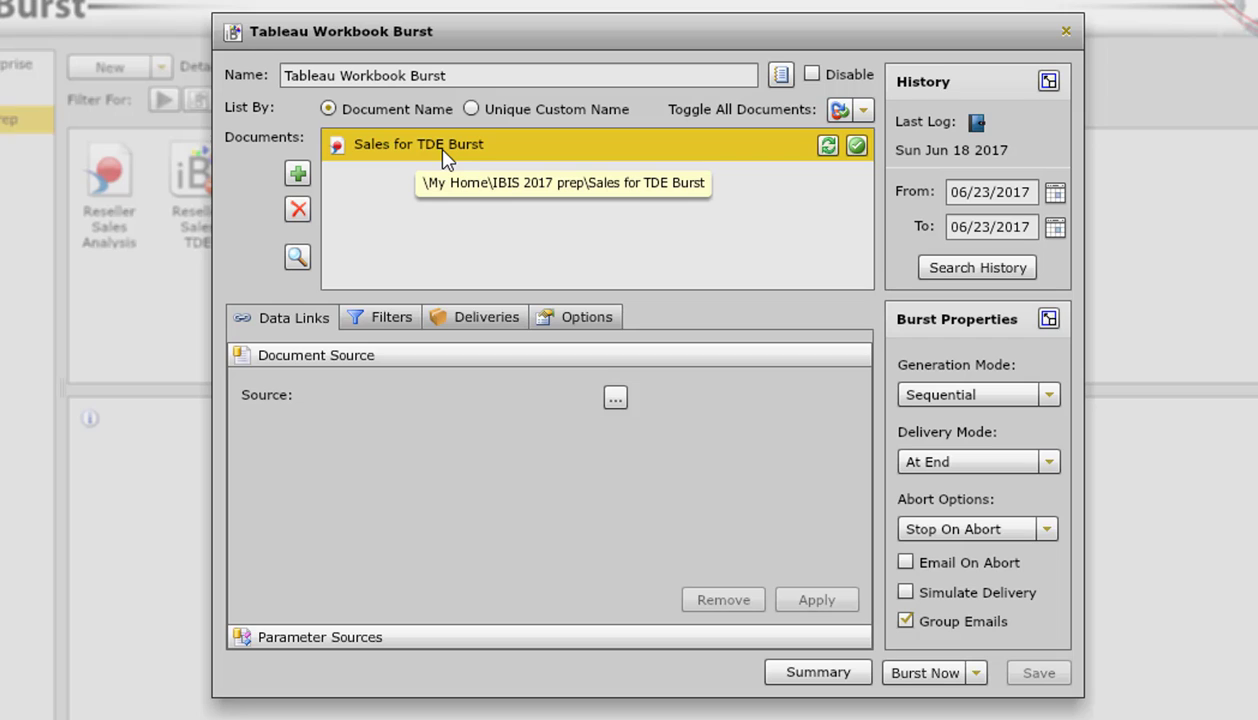
Check the Sales Territory Country filter, then show the My Delivery details under Deliveries
{"action": "left_click", "coordinate": [383, 320]}
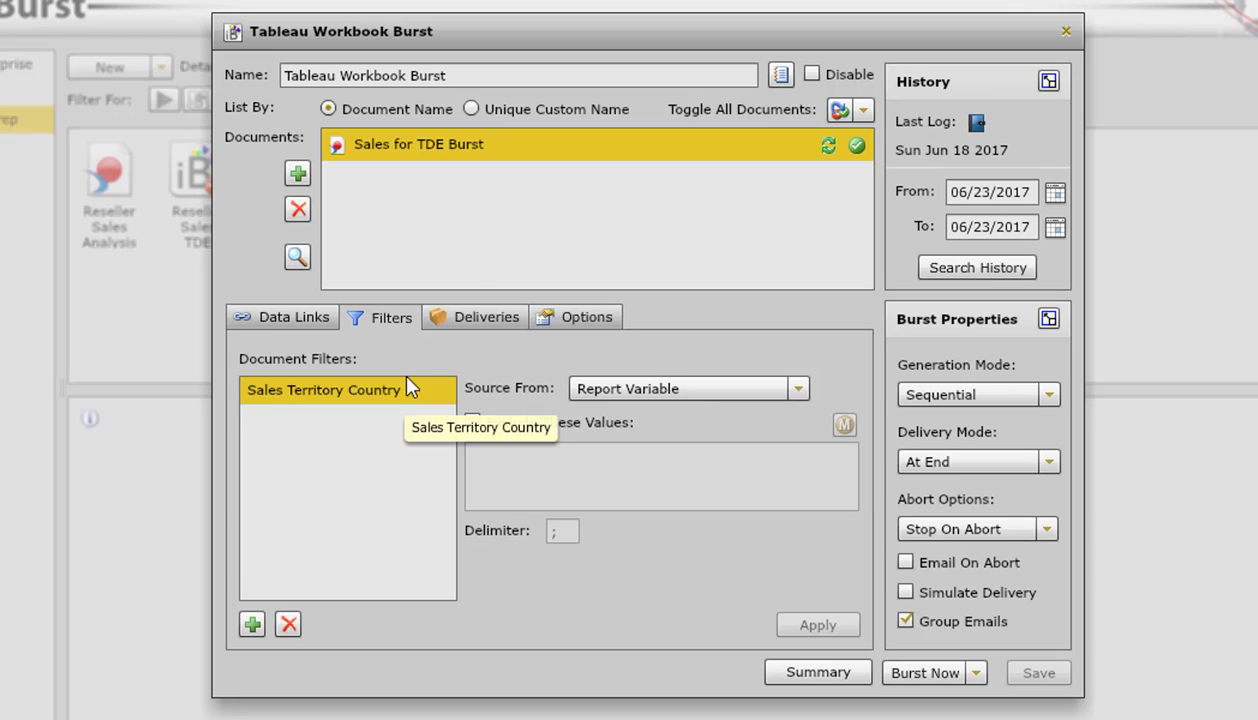
{"action": "left_click", "coordinate": [470, 316]}
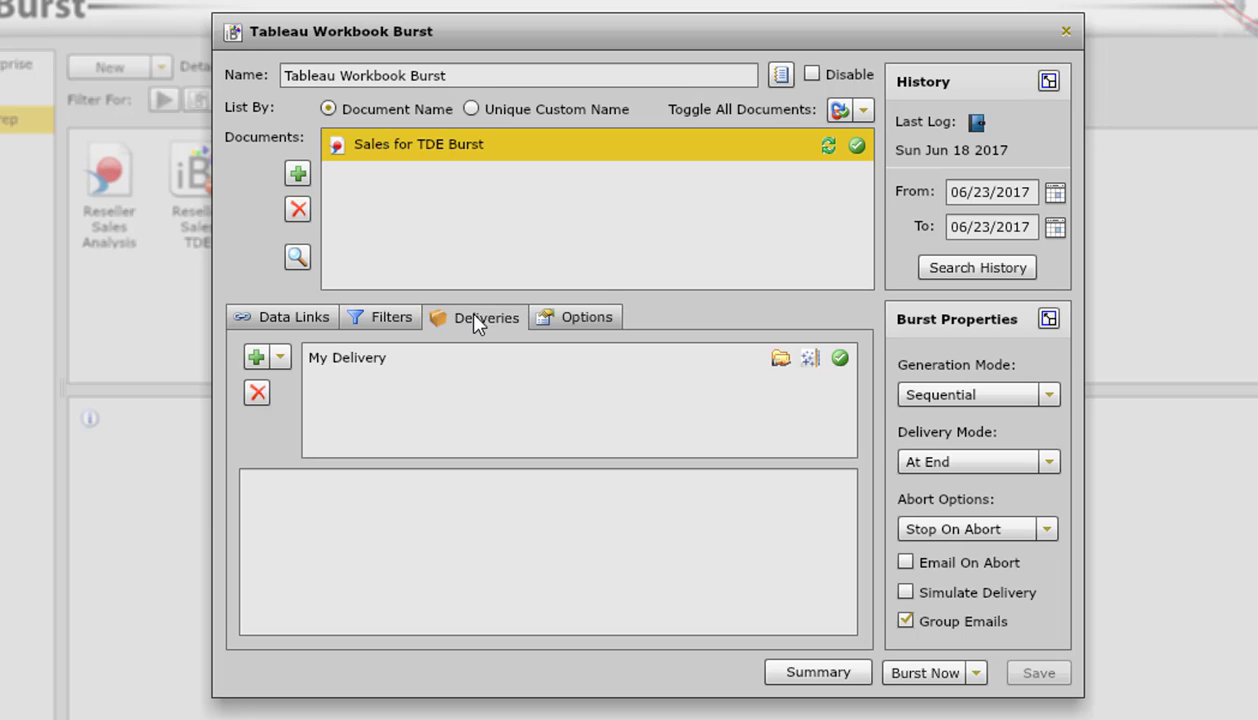
{"action": "left_click", "coordinate": [352, 367]}
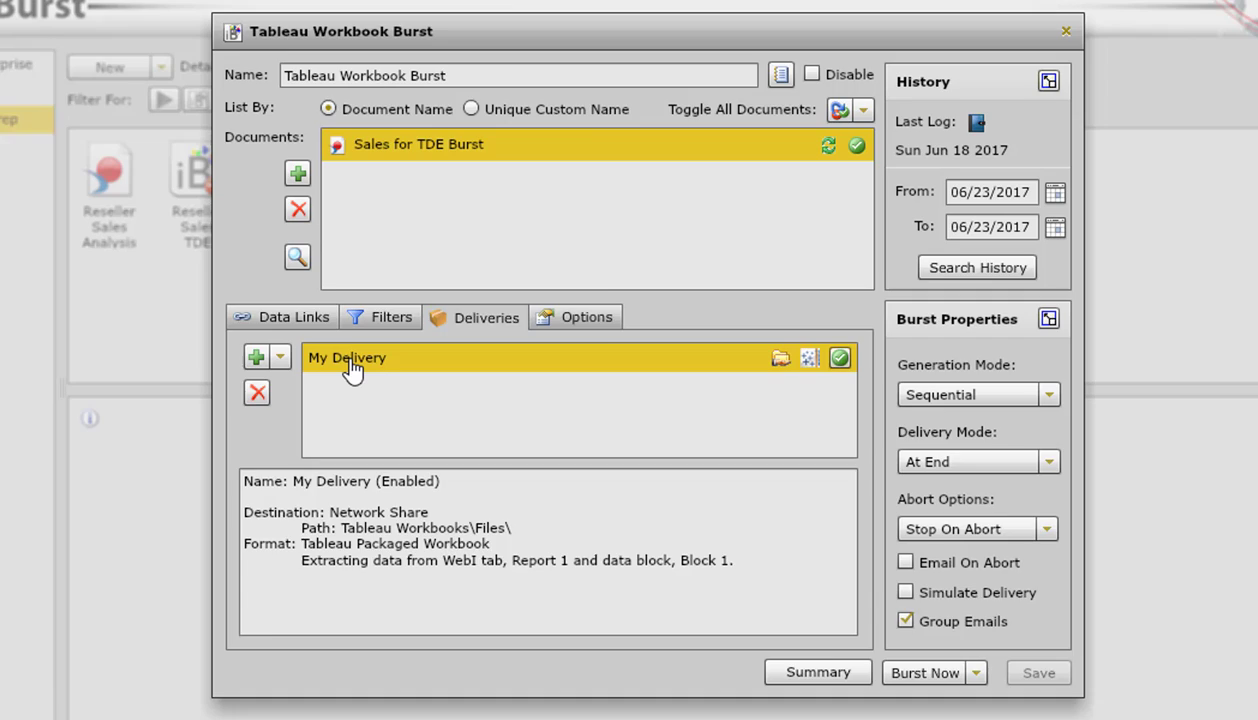
{"action": "double_click", "coordinate": [352, 362]}
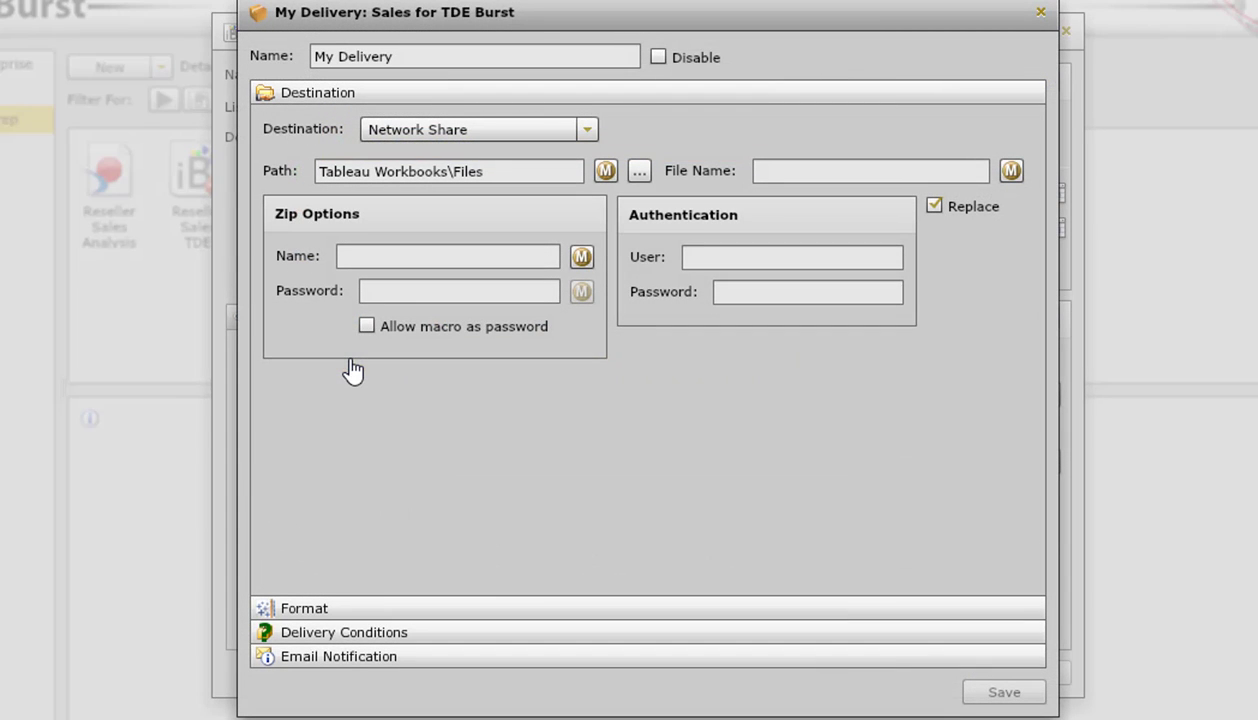
{"action": "left_click", "coordinate": [533, 171]}
{"action": "left_click", "coordinate": [303, 612]}
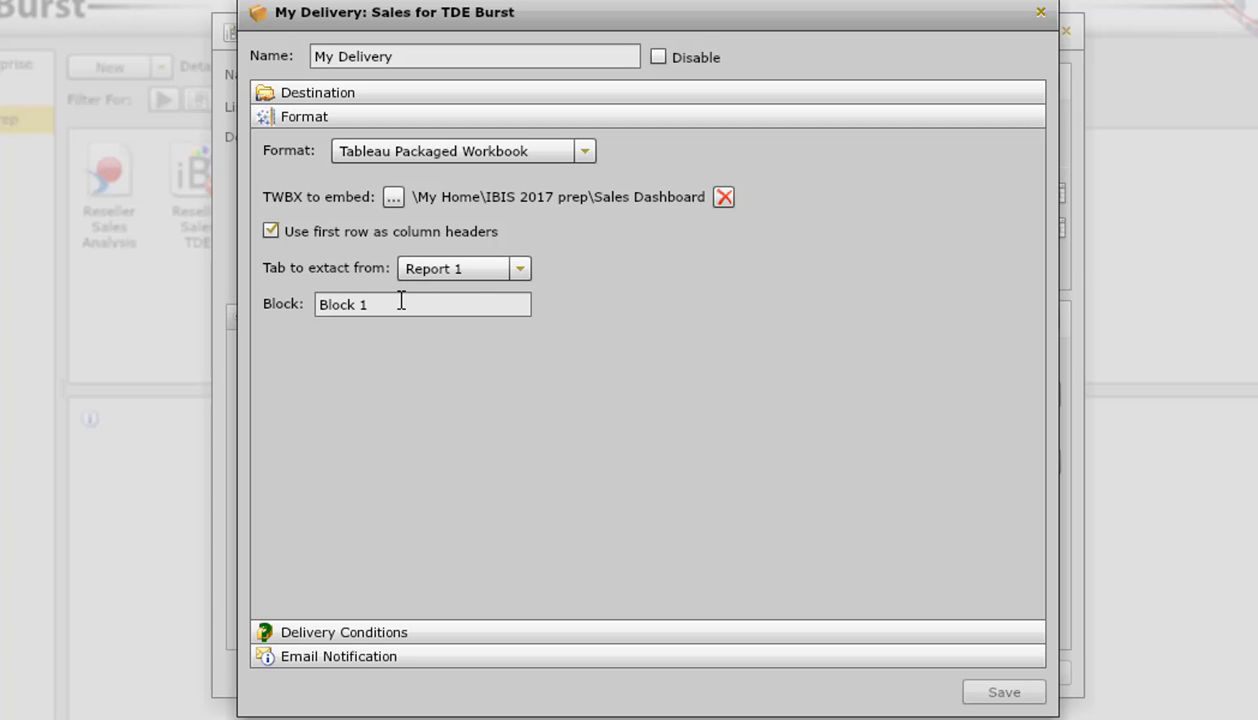
{"action": "left_click", "coordinate": [1041, 12]}
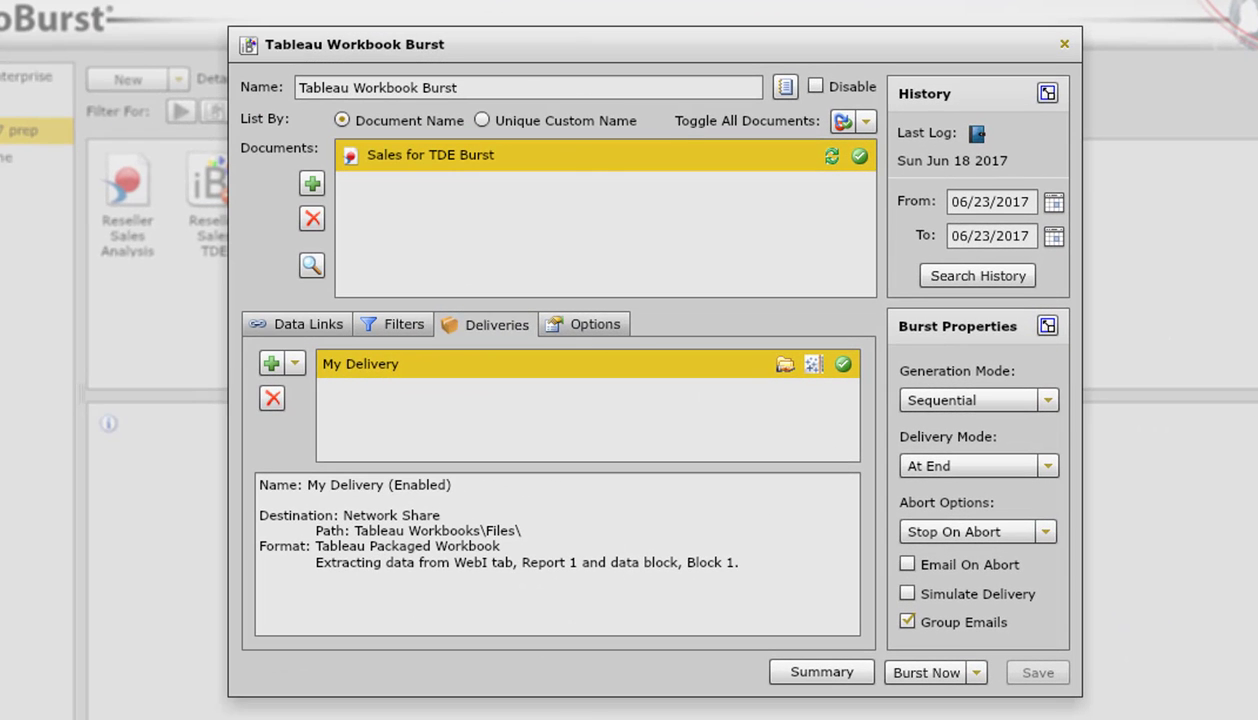
{"action": "mouse_move", "coordinate": [490, 719]}
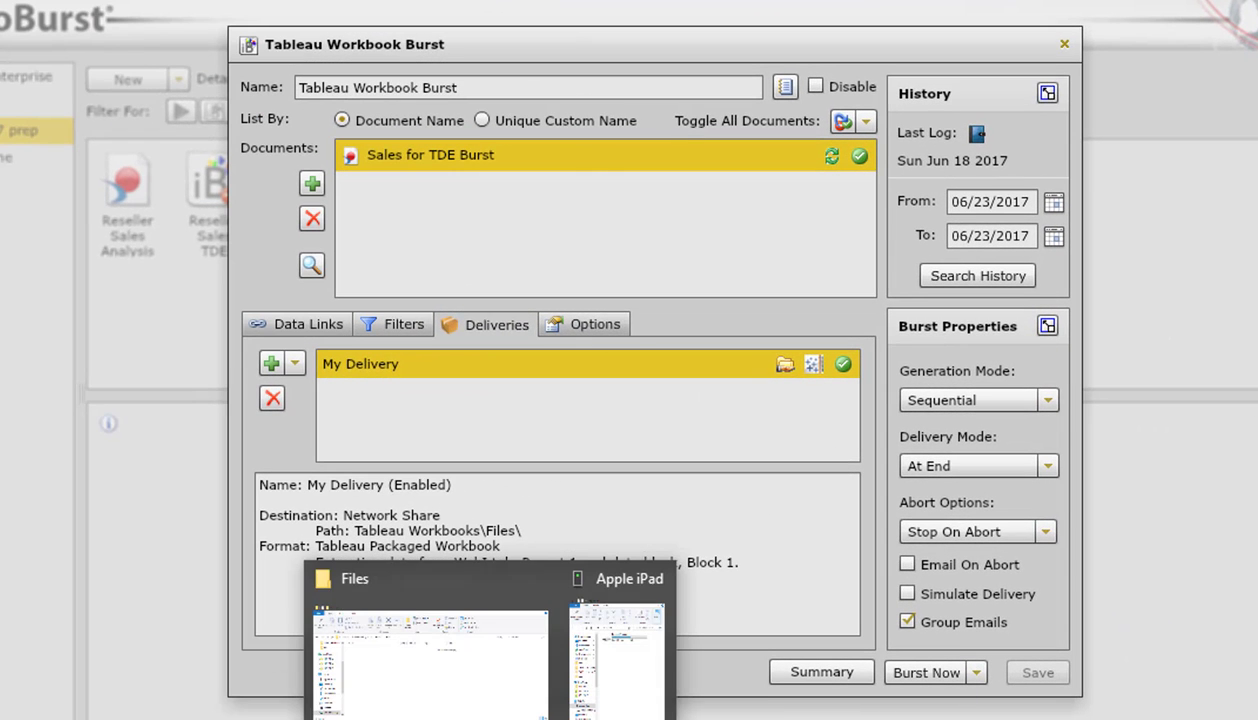
{"action": "left_click", "coordinate": [430, 660]}
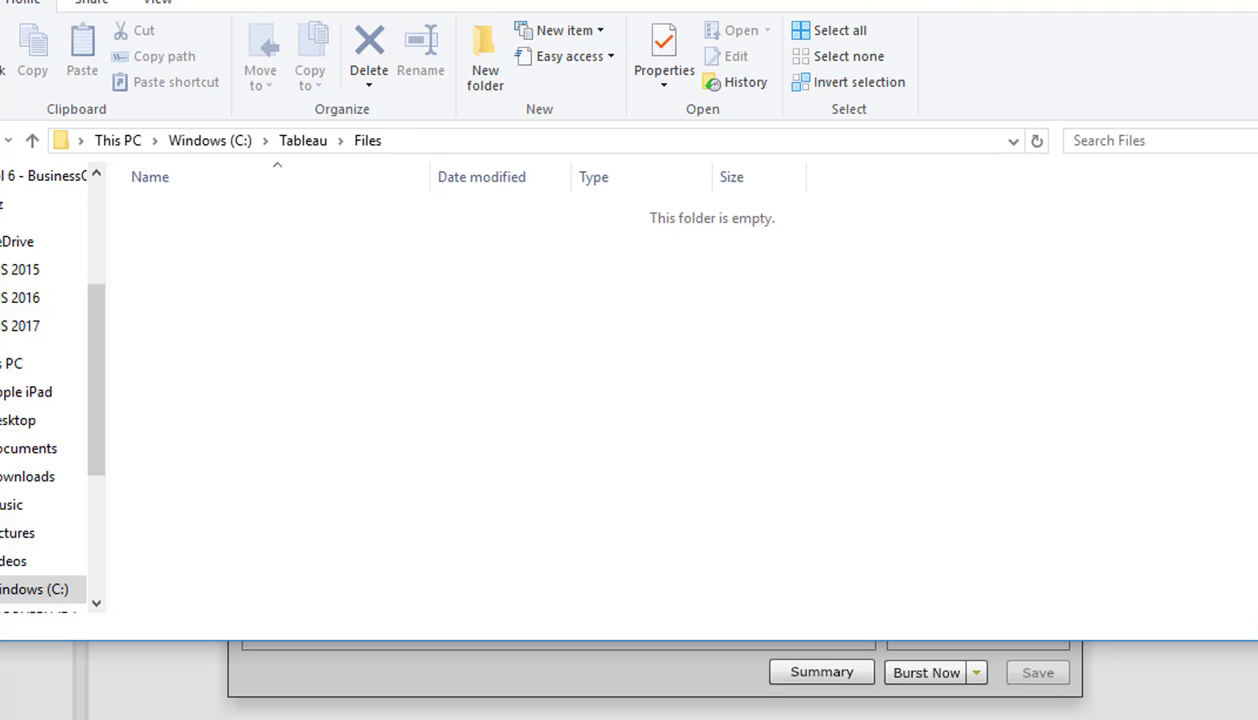
{"action": "key", "text": "alt+F4"}
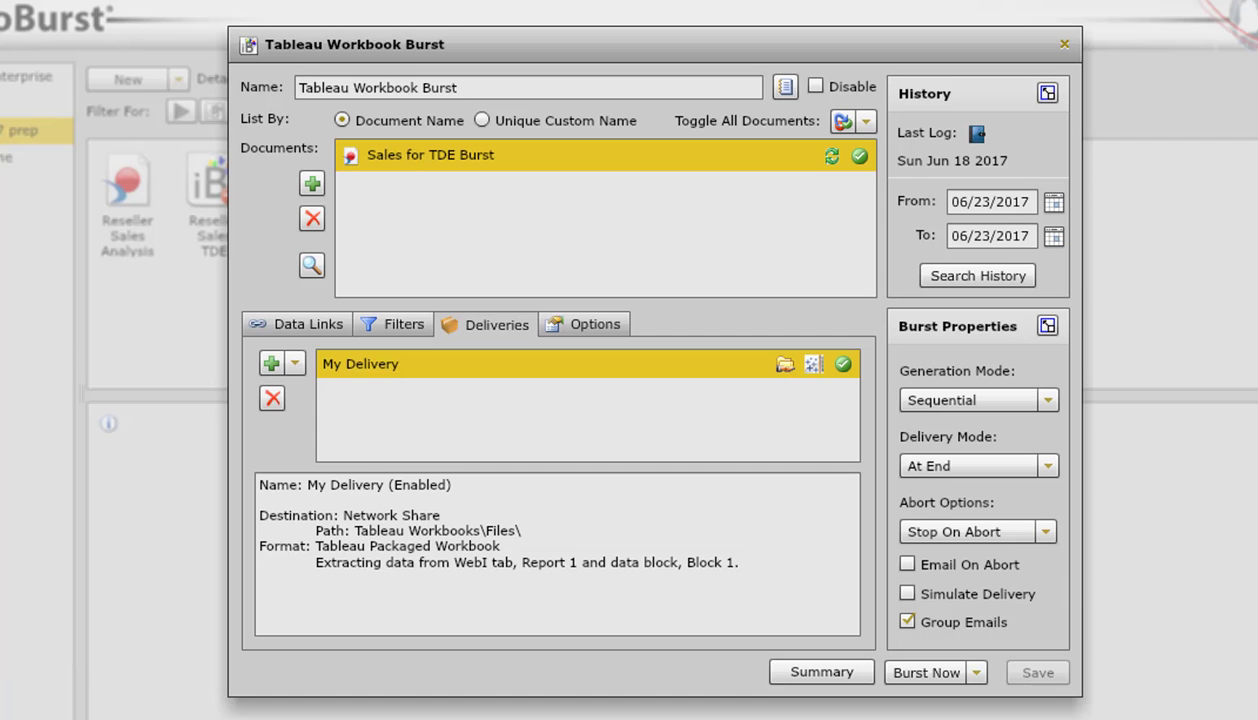
Run Burst Now and inspect the END row in the Activity Log timeline
{"action": "left_click", "coordinate": [914, 680]}
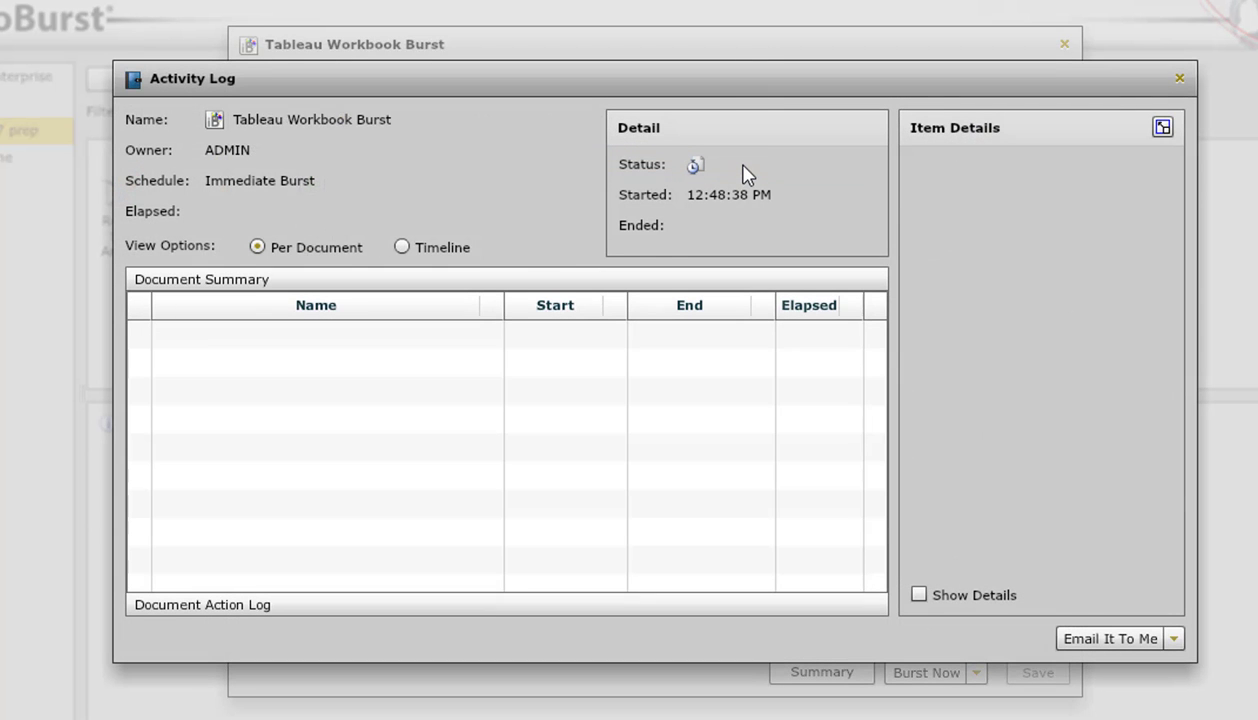
{"action": "left_click", "coordinate": [446, 248]}
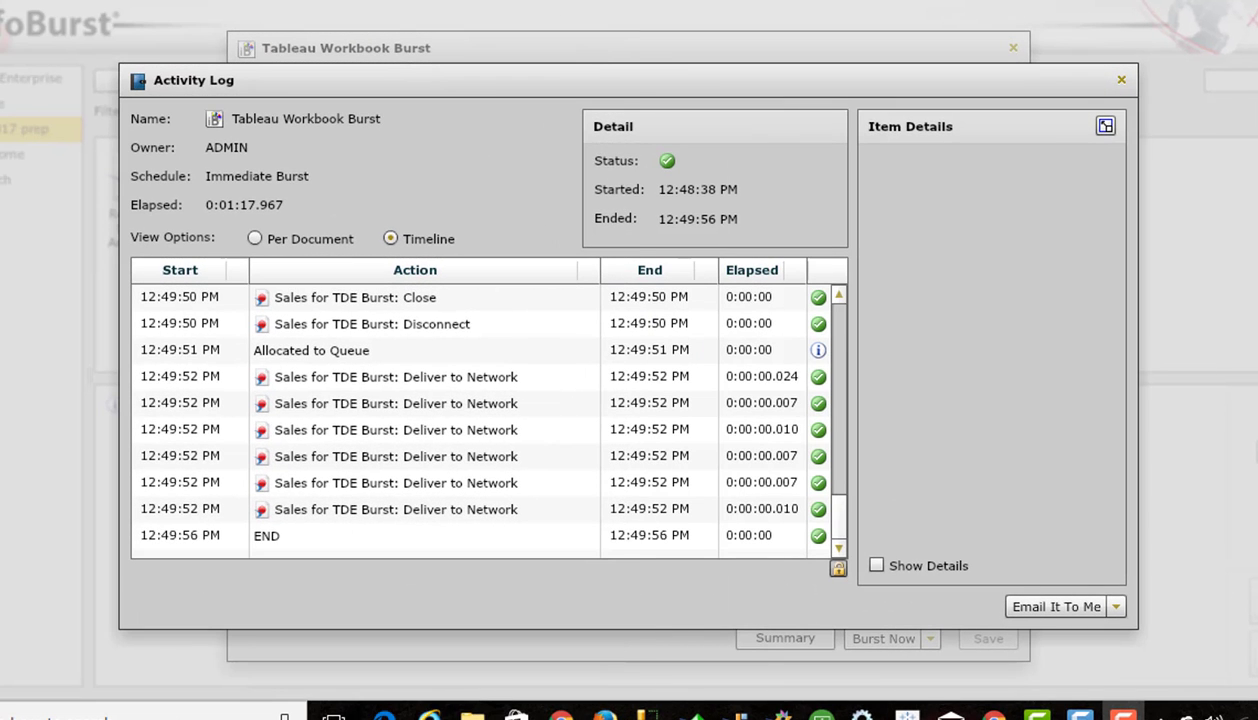
{"action": "left_click", "coordinate": [520, 540]}
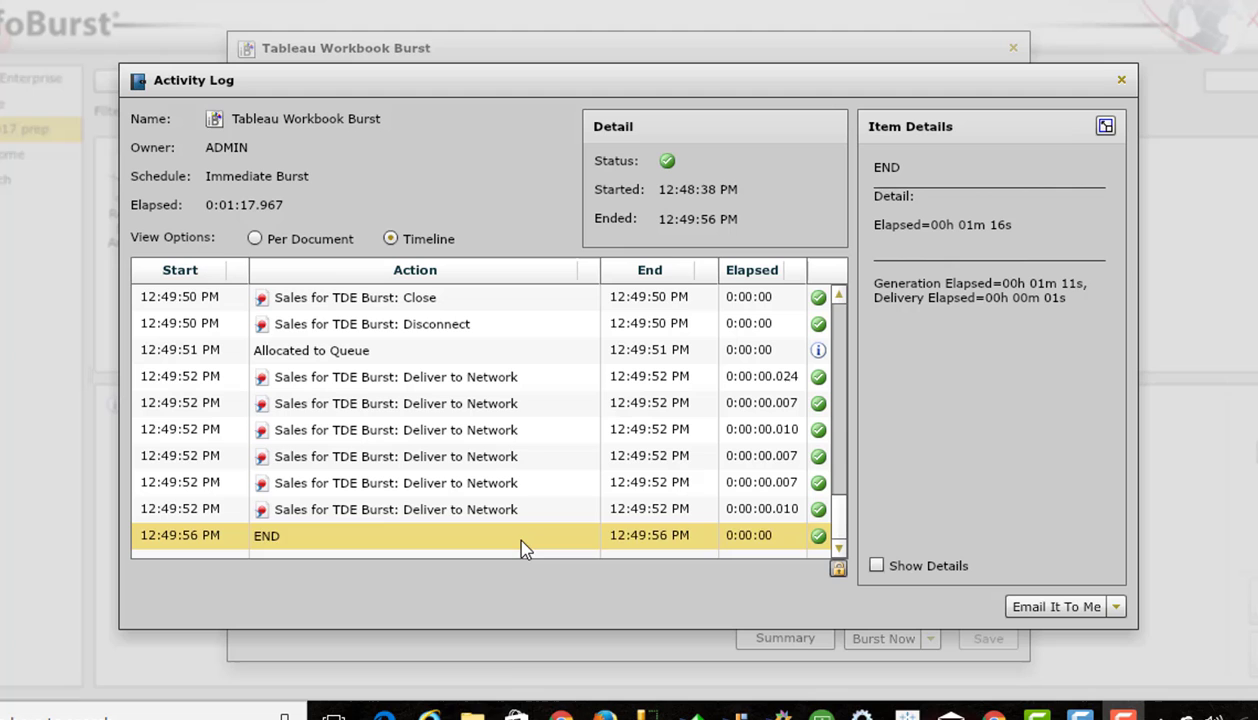
Bring up the Files folder, widen Date modified, and select the Canada, France and Germany workbooks
{"action": "mouse_move", "coordinate": [472, 714]}
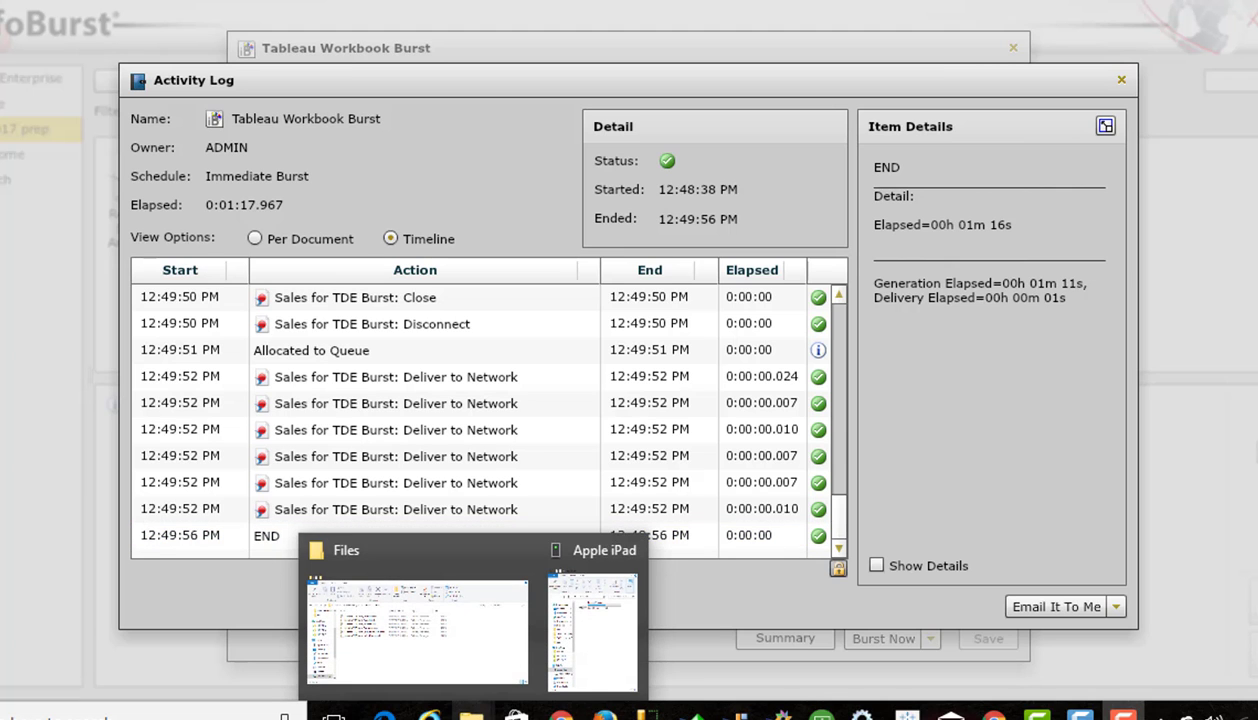
{"action": "left_click", "coordinate": [430, 632]}
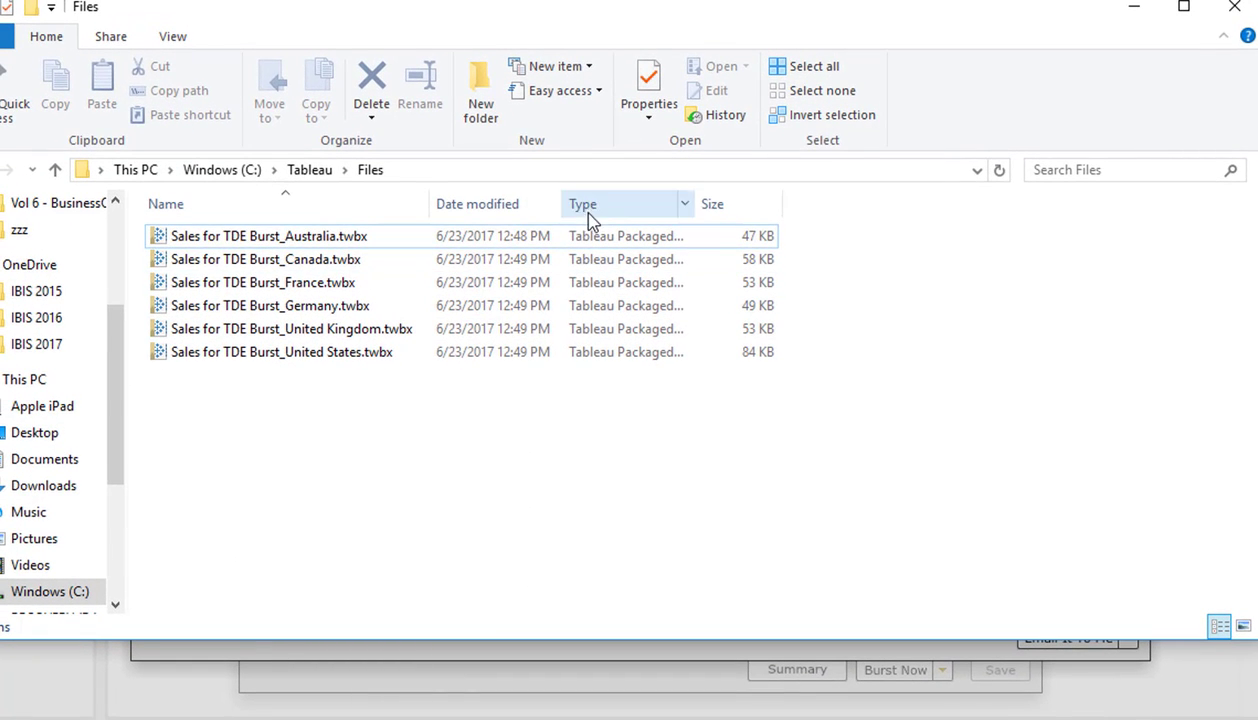
{"action": "left_click_drag", "start_coordinate": [562, 203], "coordinate": [614, 218]}
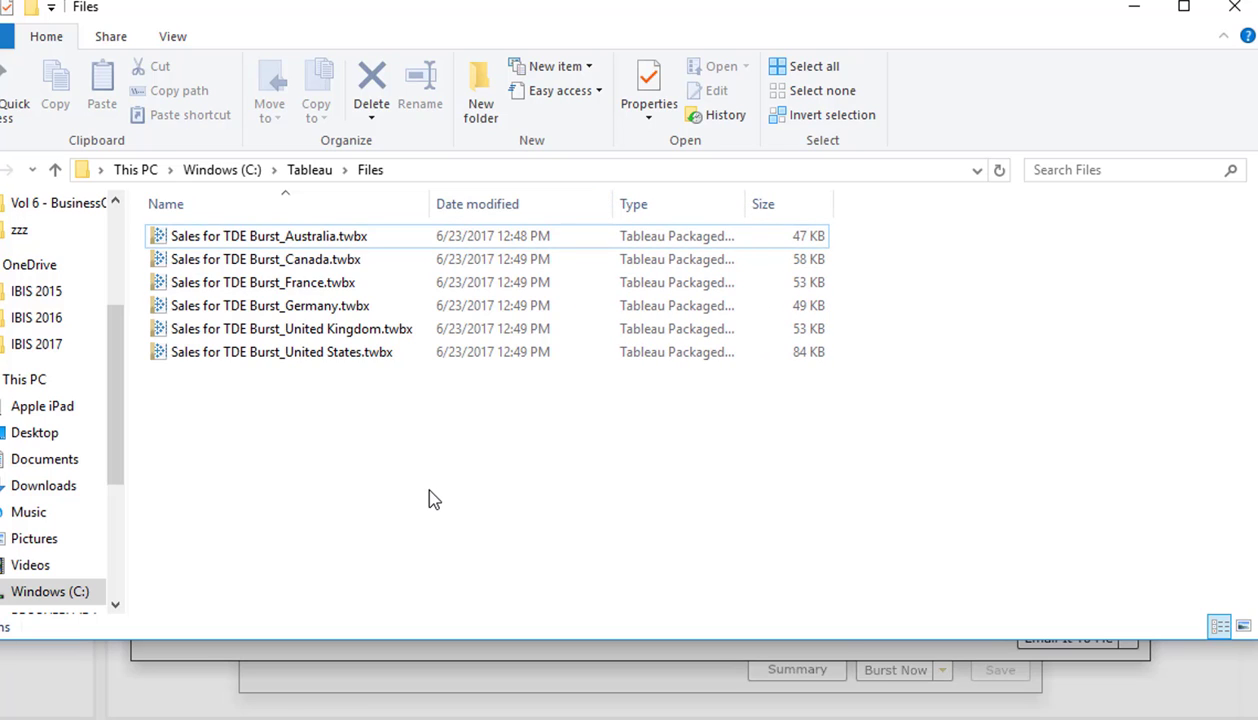
{"action": "left_click", "coordinate": [303, 260]}
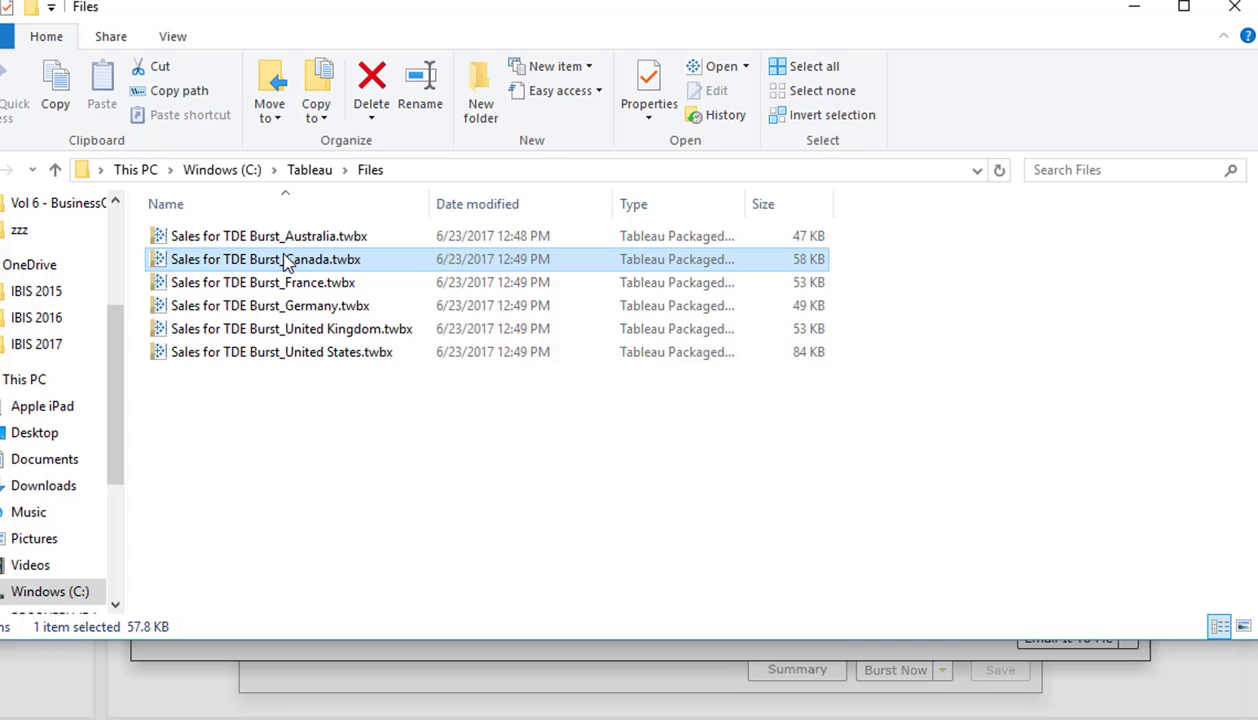
{"action": "left_click", "coordinate": [303, 285]}
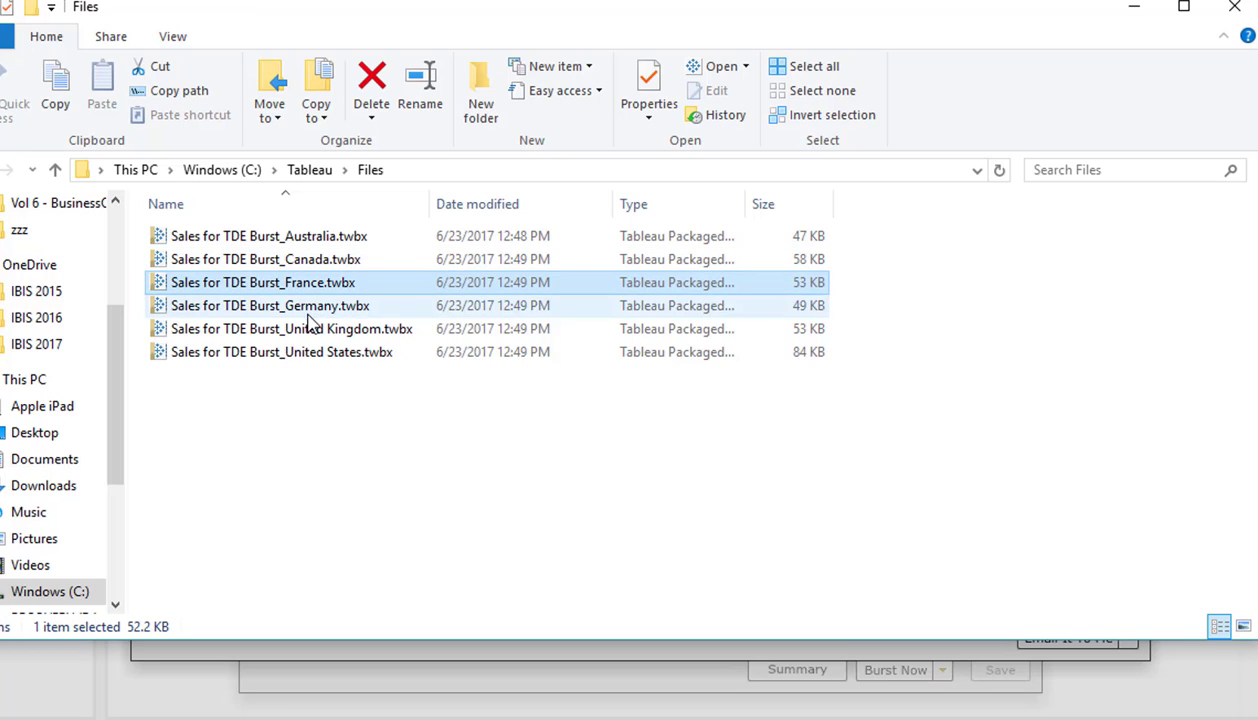
{"action": "left_click", "coordinate": [307, 310]}
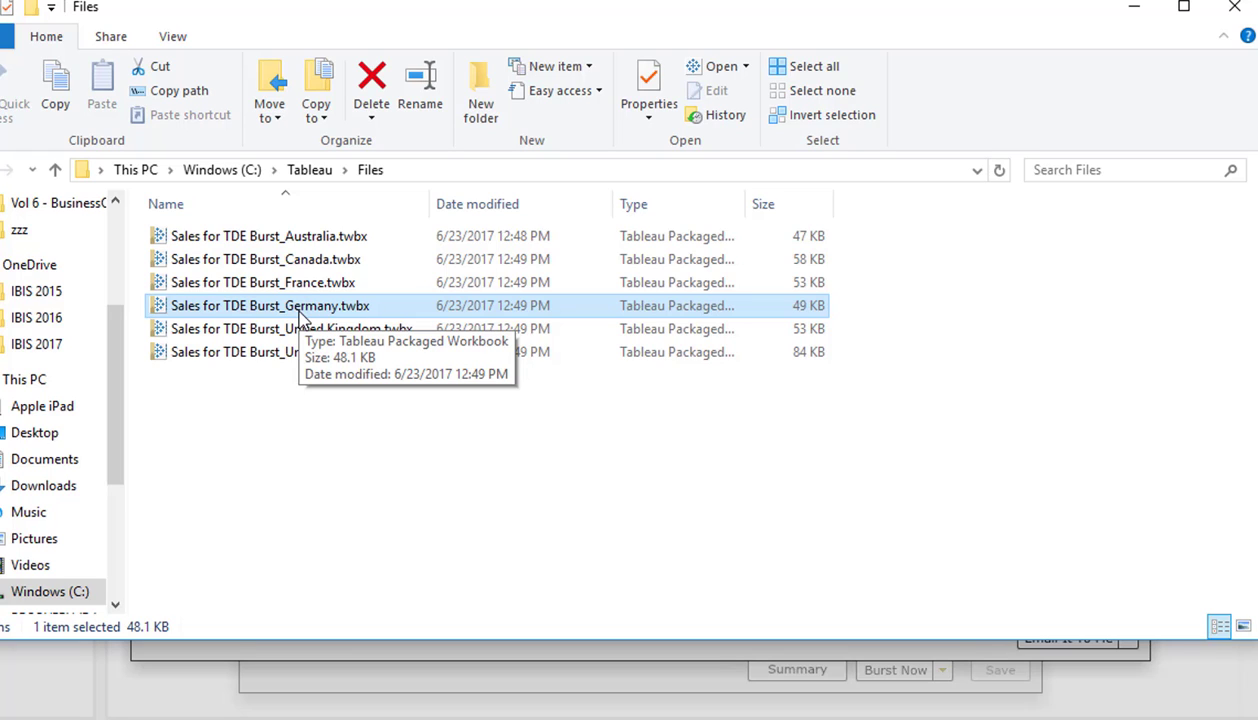
{"action": "left_click", "coordinate": [256, 266]}
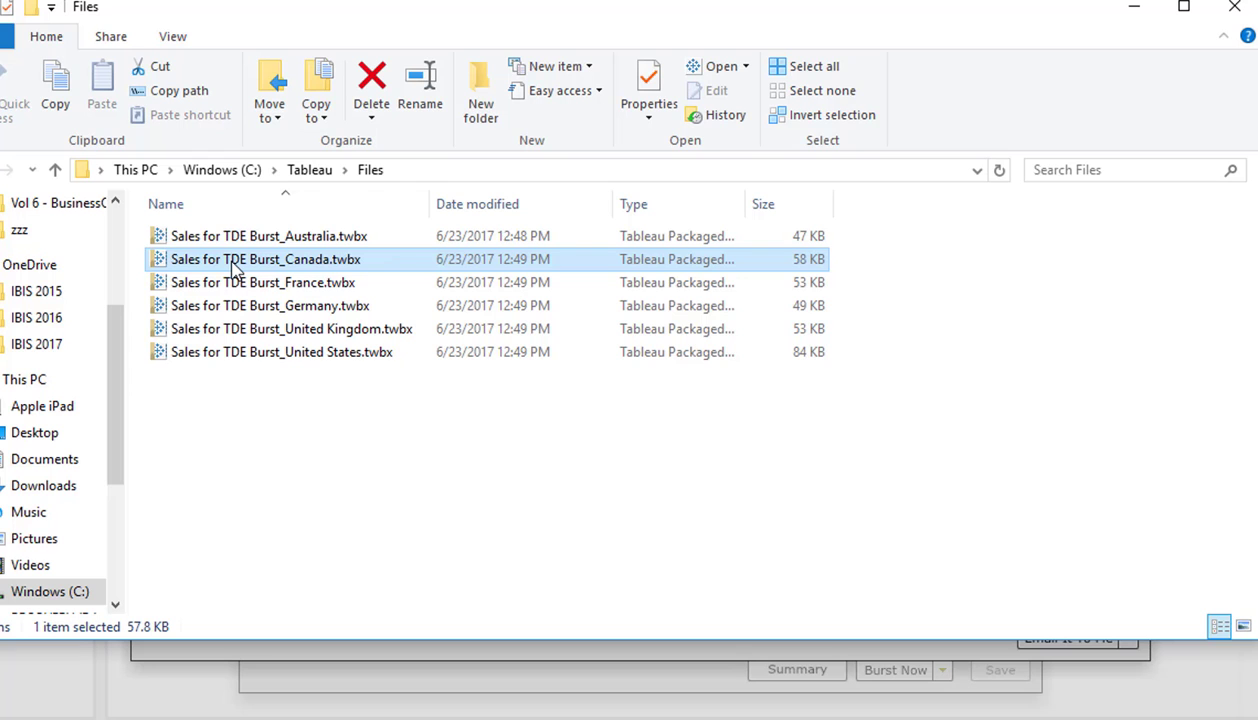
Open the Canada workbook maximized and set Dashboard 1 to Laptop Browser (800 x 600)
{"action": "double_click", "coordinate": [232, 266]}
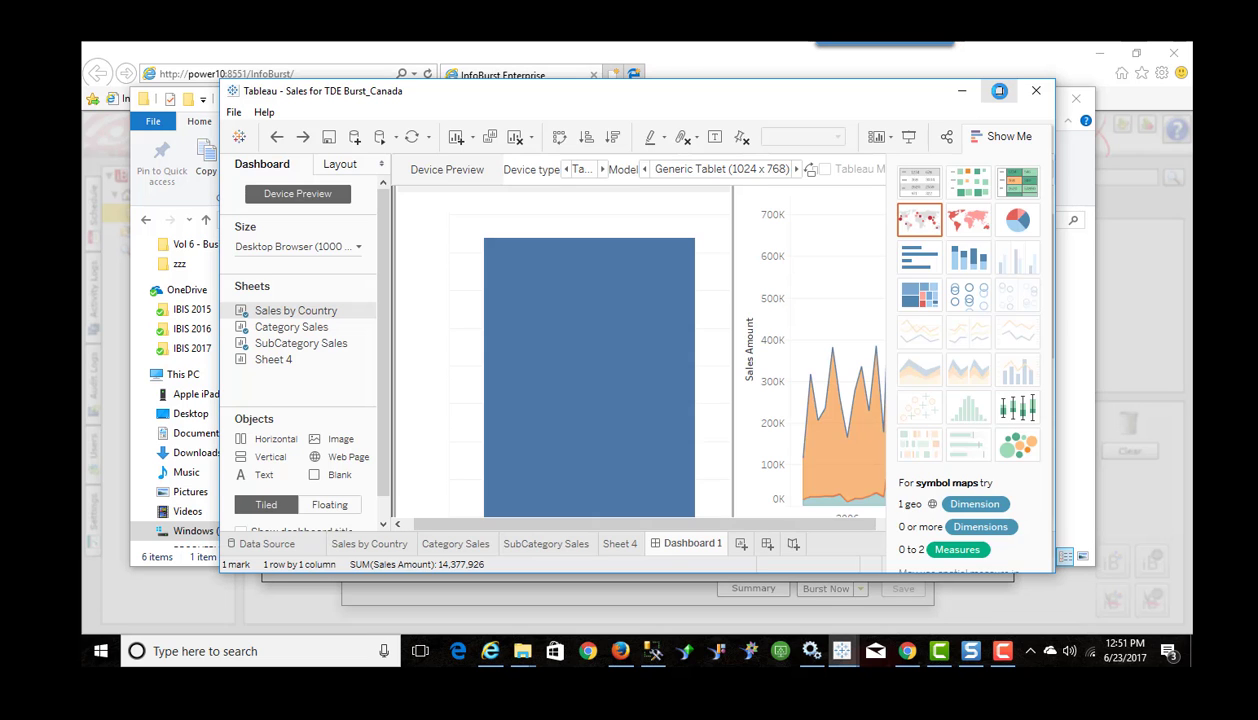
{"action": "left_click", "coordinate": [999, 91]}
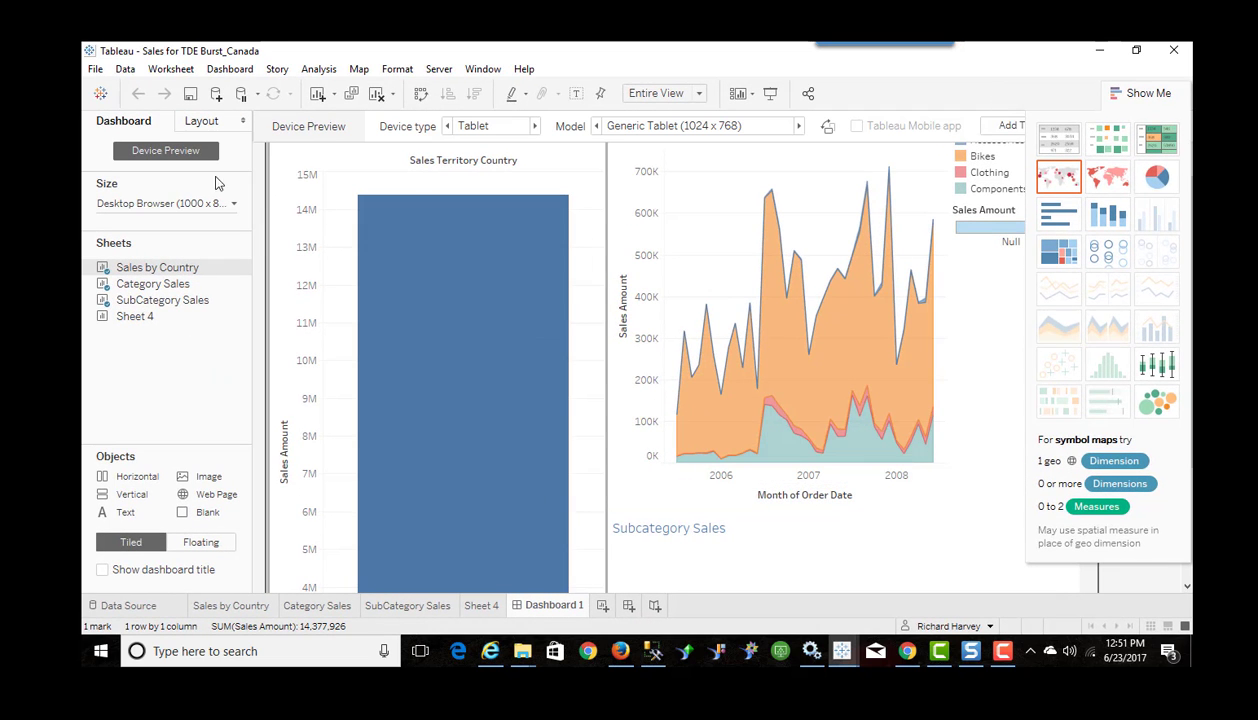
{"action": "left_click", "coordinate": [233, 204]}
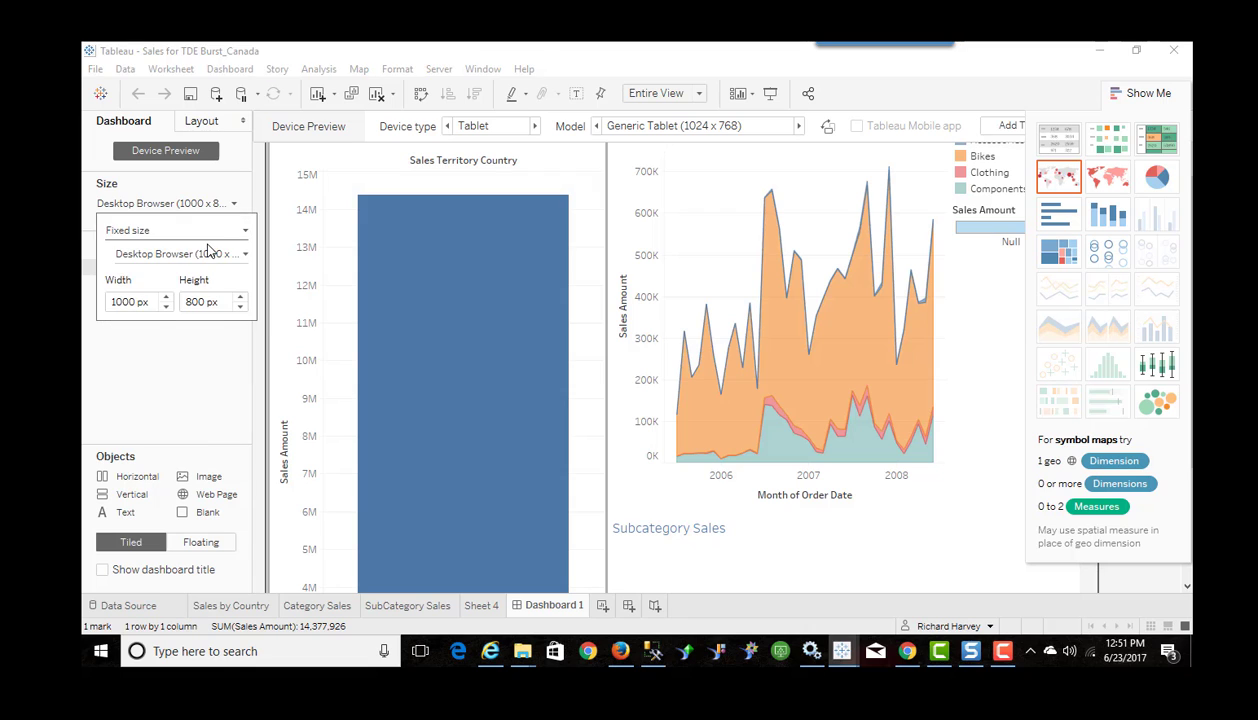
{"action": "left_click", "coordinate": [209, 254]}
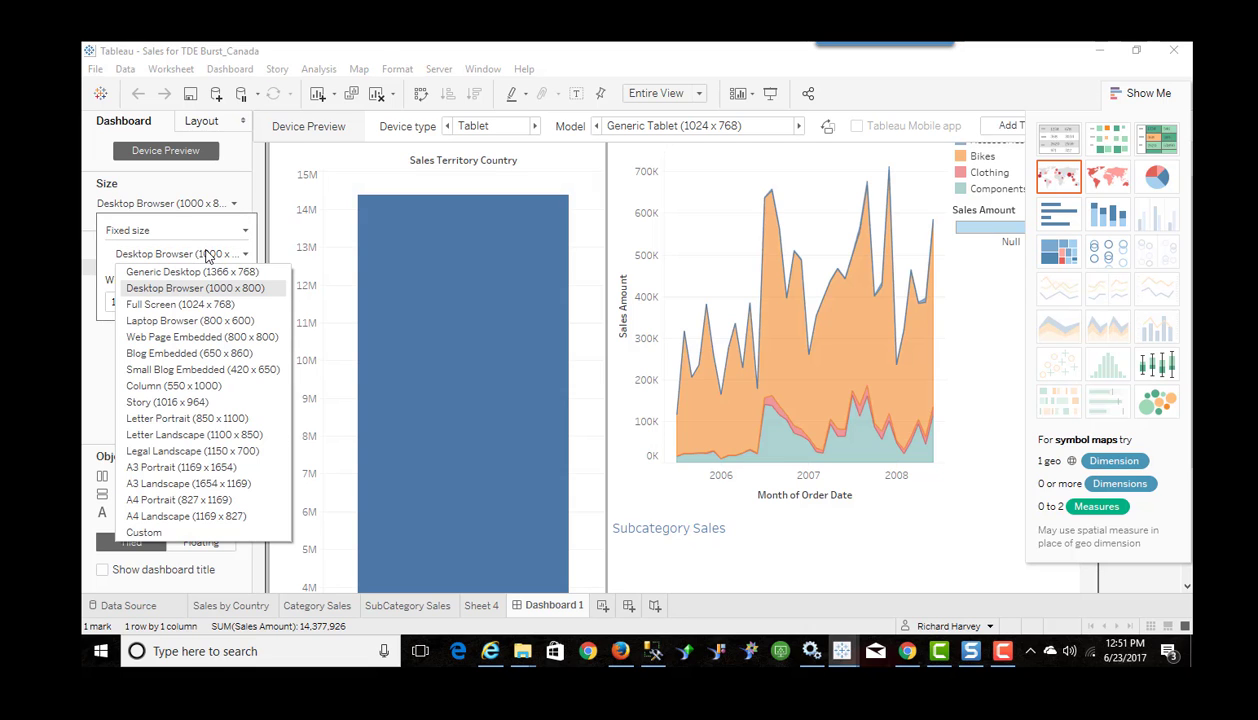
{"action": "left_click", "coordinate": [176, 321]}
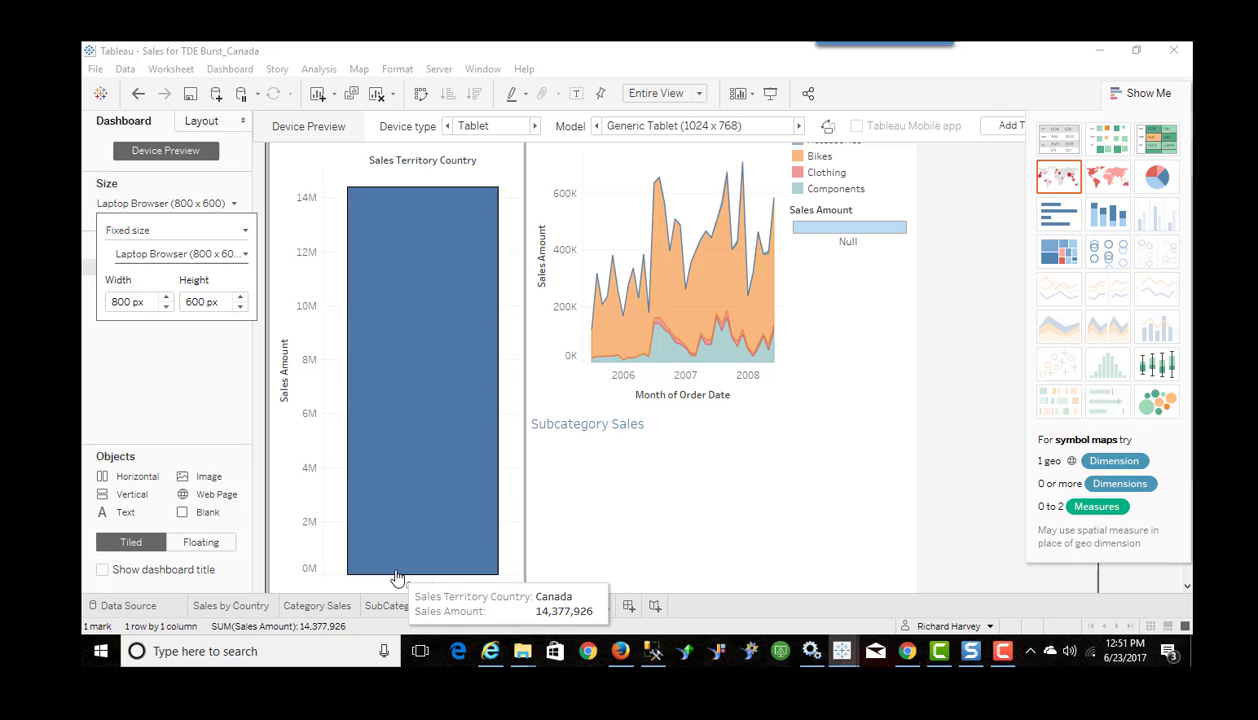
Click Bikes, Components, then Bikes in Category Sales to check Subcategory Sales filtering
{"action": "left_click", "coordinate": [613, 328]}
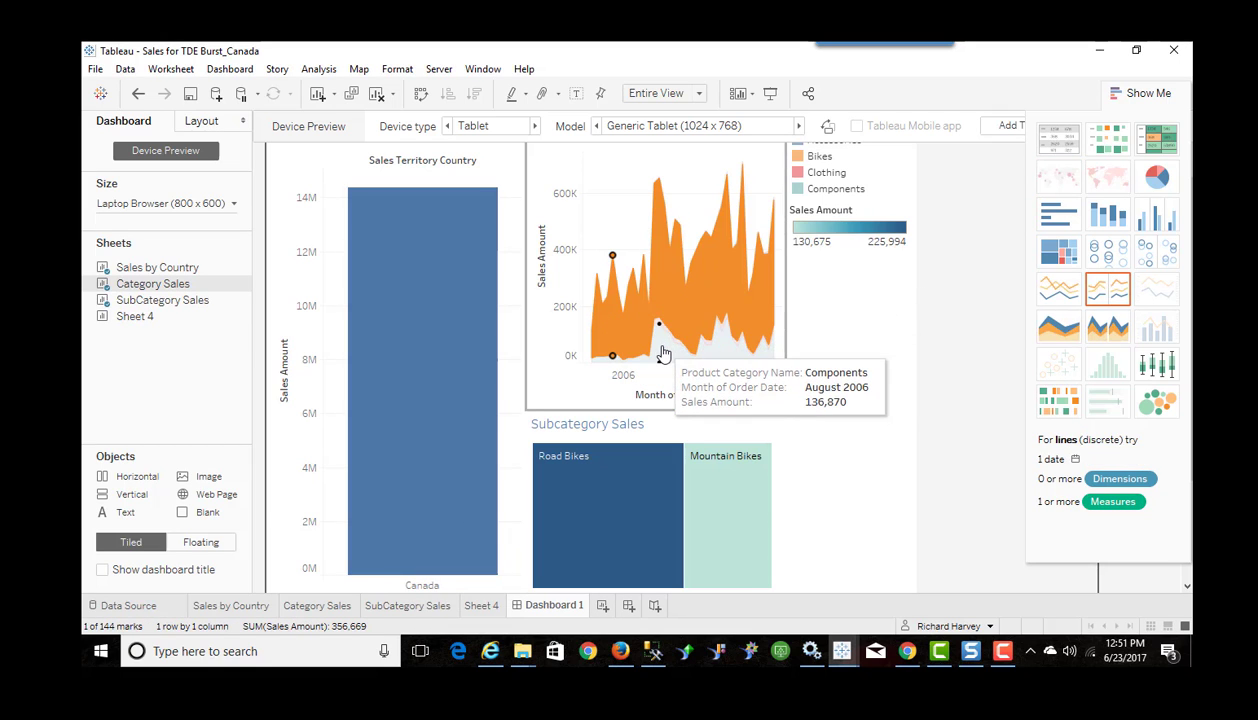
{"action": "left_click", "coordinate": [662, 328]}
{"action": "left_click", "coordinate": [625, 325]}
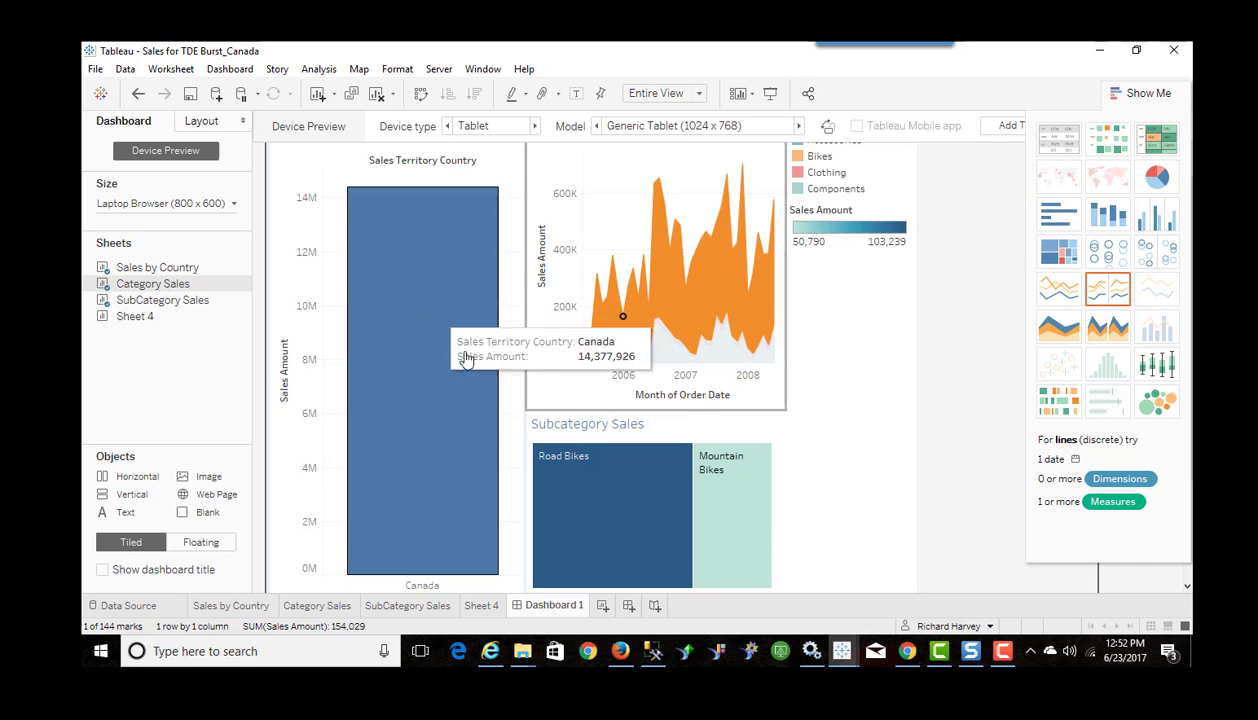
Open the United States workbook maximized and size its dashboard to Laptop Browser (800 x 600)
{"action": "mouse_move", "coordinate": [530, 653]}
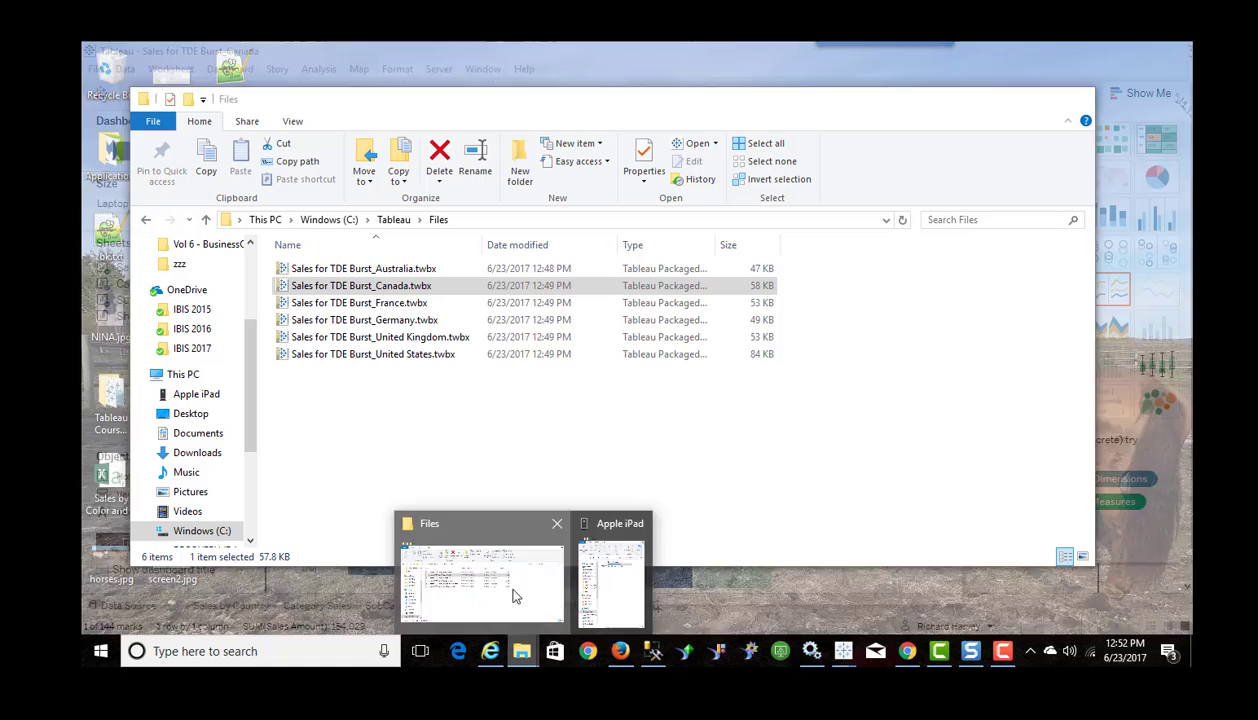
{"action": "left_click", "coordinate": [513, 595]}
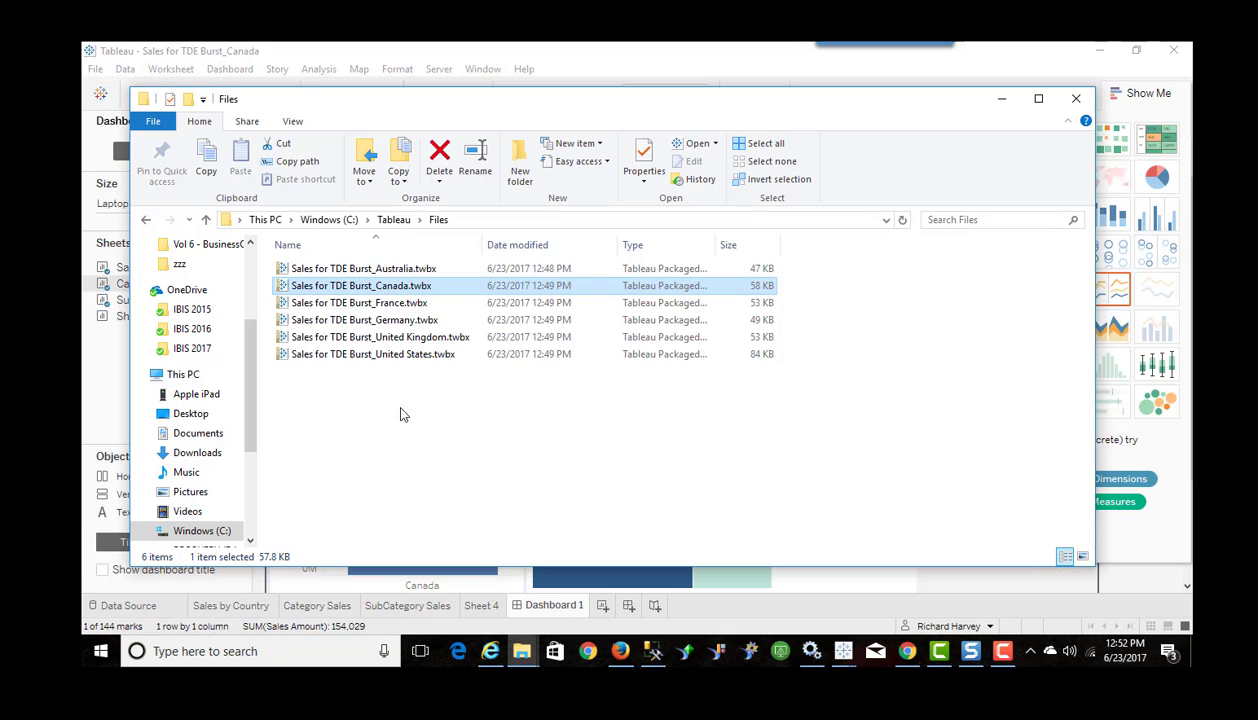
{"action": "left_click", "coordinate": [363, 356]}
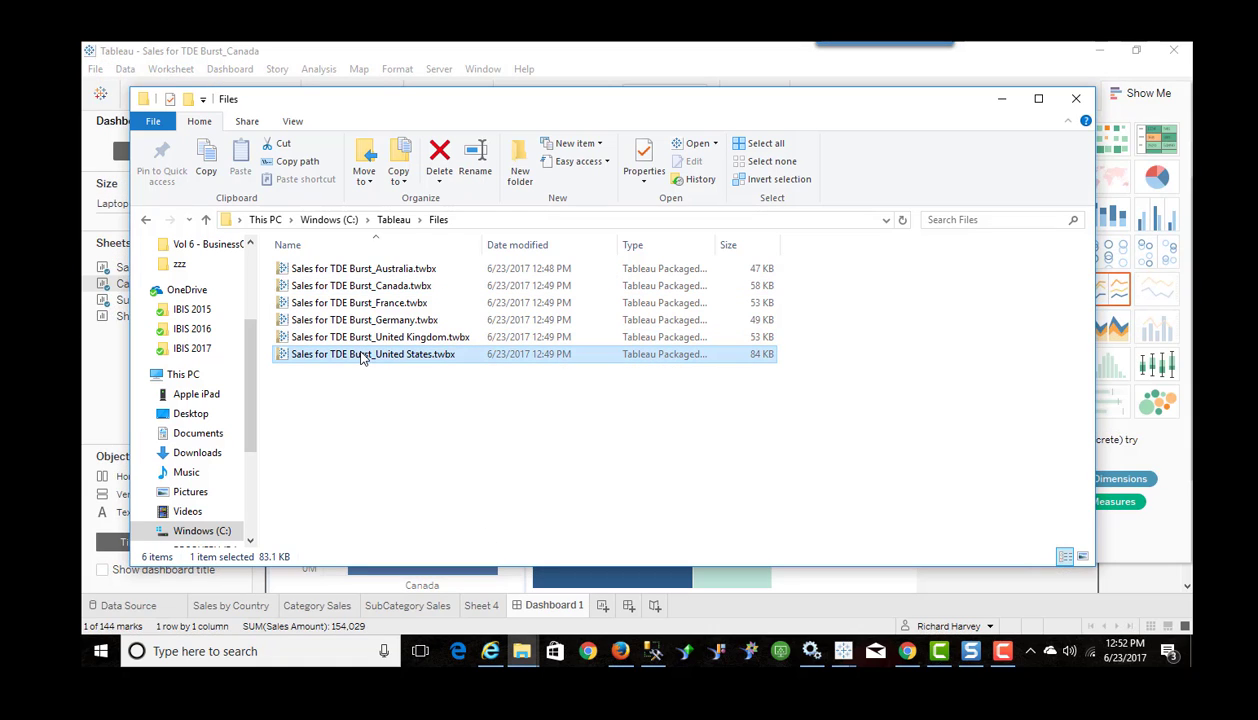
{"action": "double_click", "coordinate": [363, 356]}
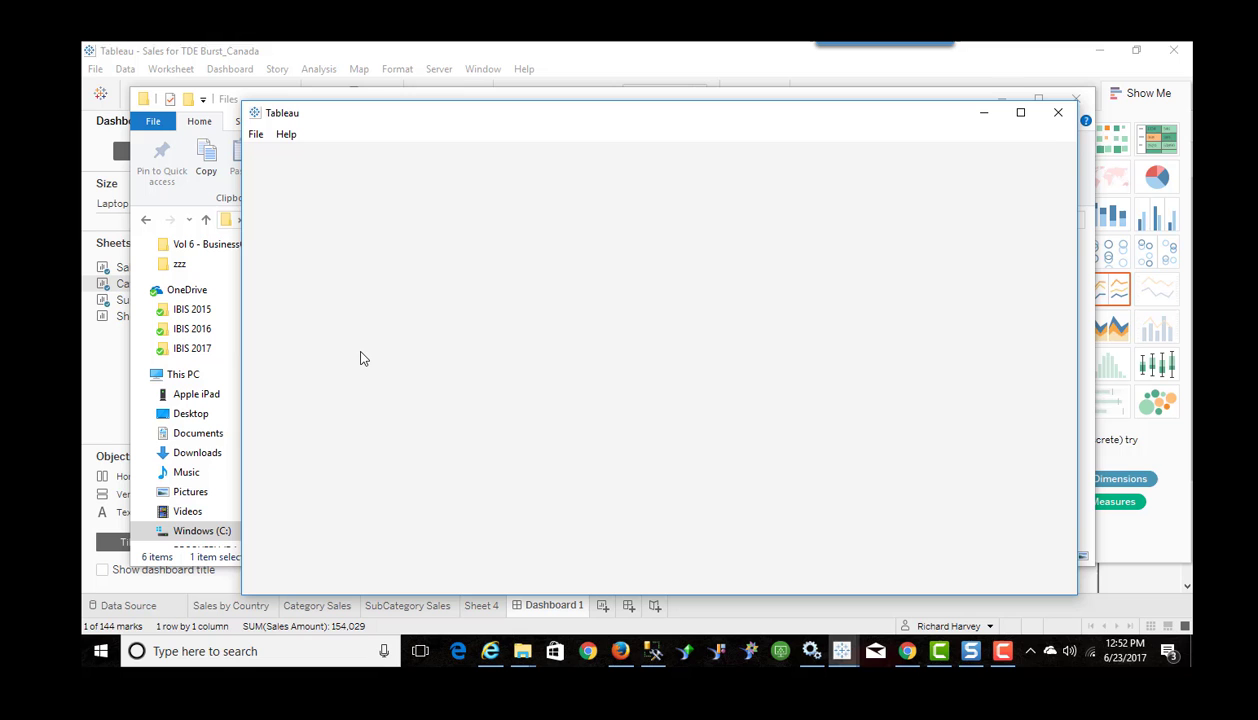
{"action": "left_click", "coordinate": [1020, 114]}
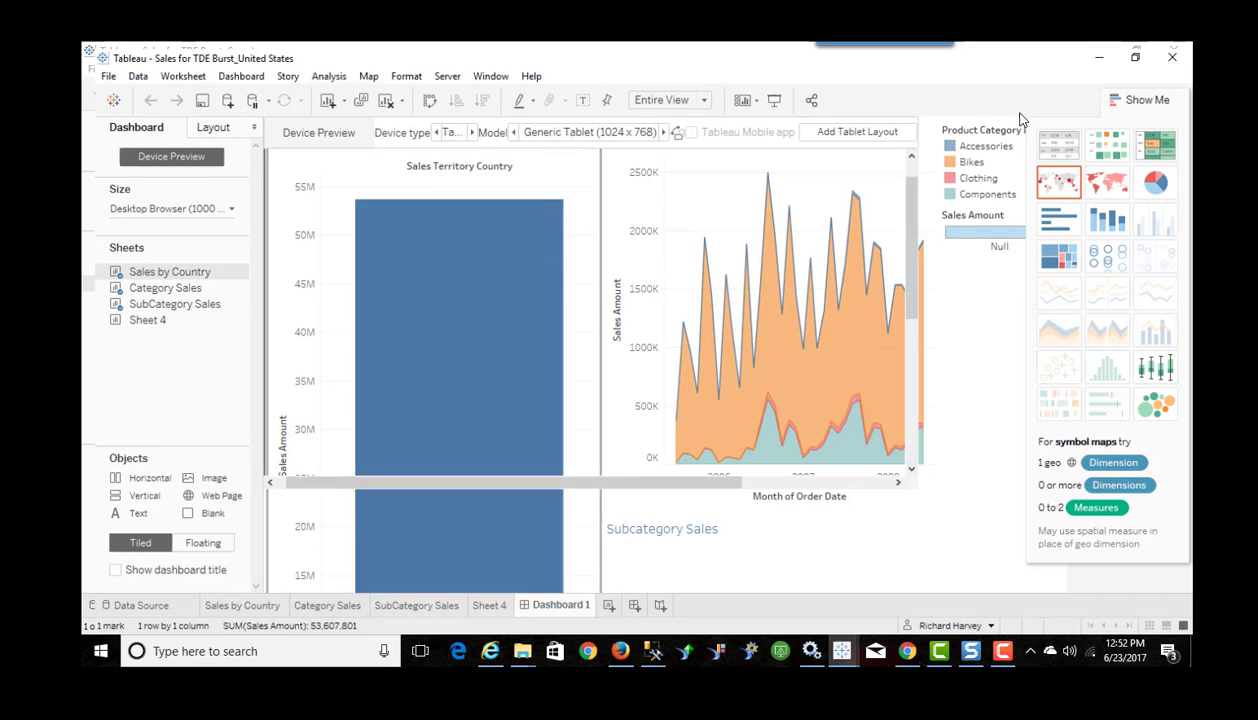
{"action": "left_click", "coordinate": [222, 205]}
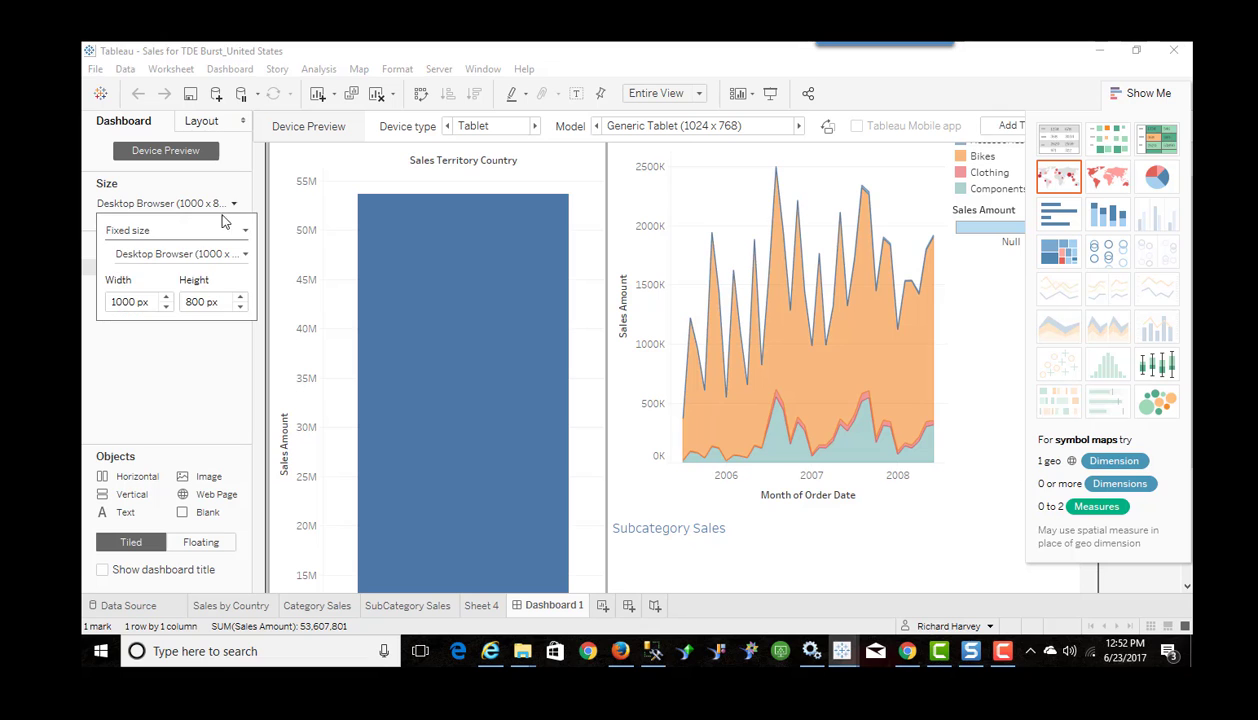
{"action": "left_click", "coordinate": [190, 252]}
{"action": "left_click", "coordinate": [172, 320]}
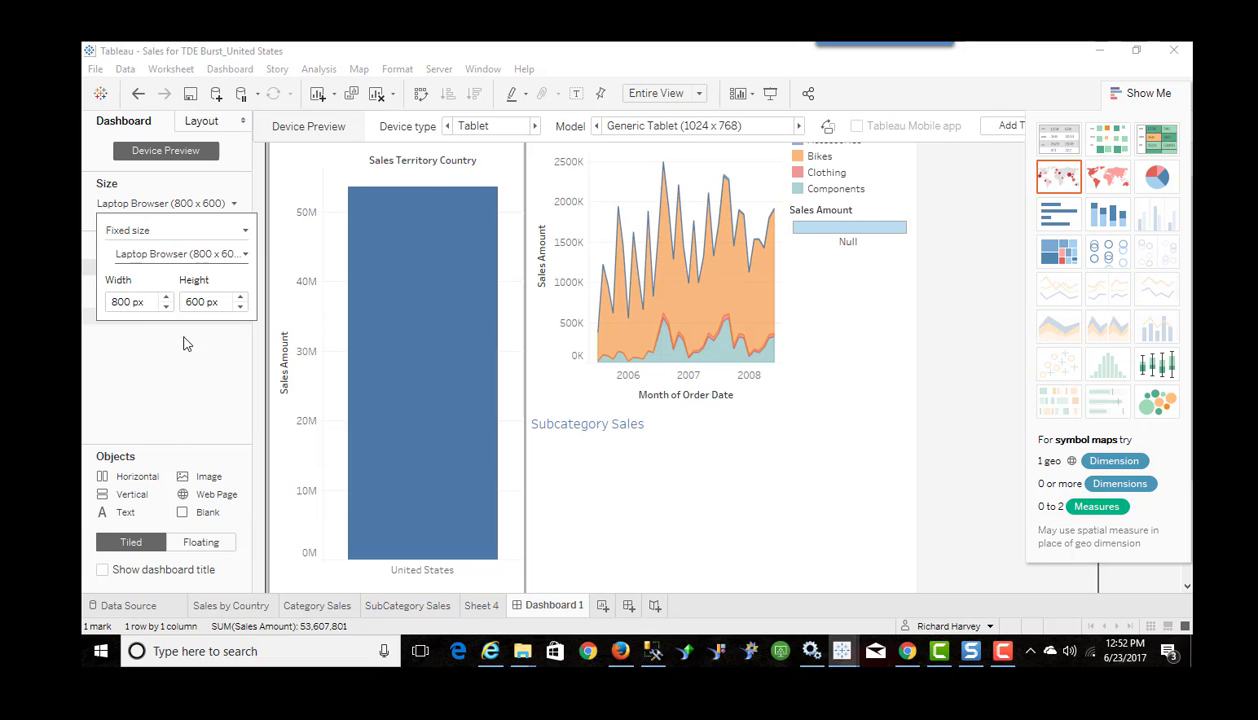
Filter Subcategory Sales to Bikes, then Components, then back to Bikes
{"action": "left_click", "coordinate": [640, 300]}
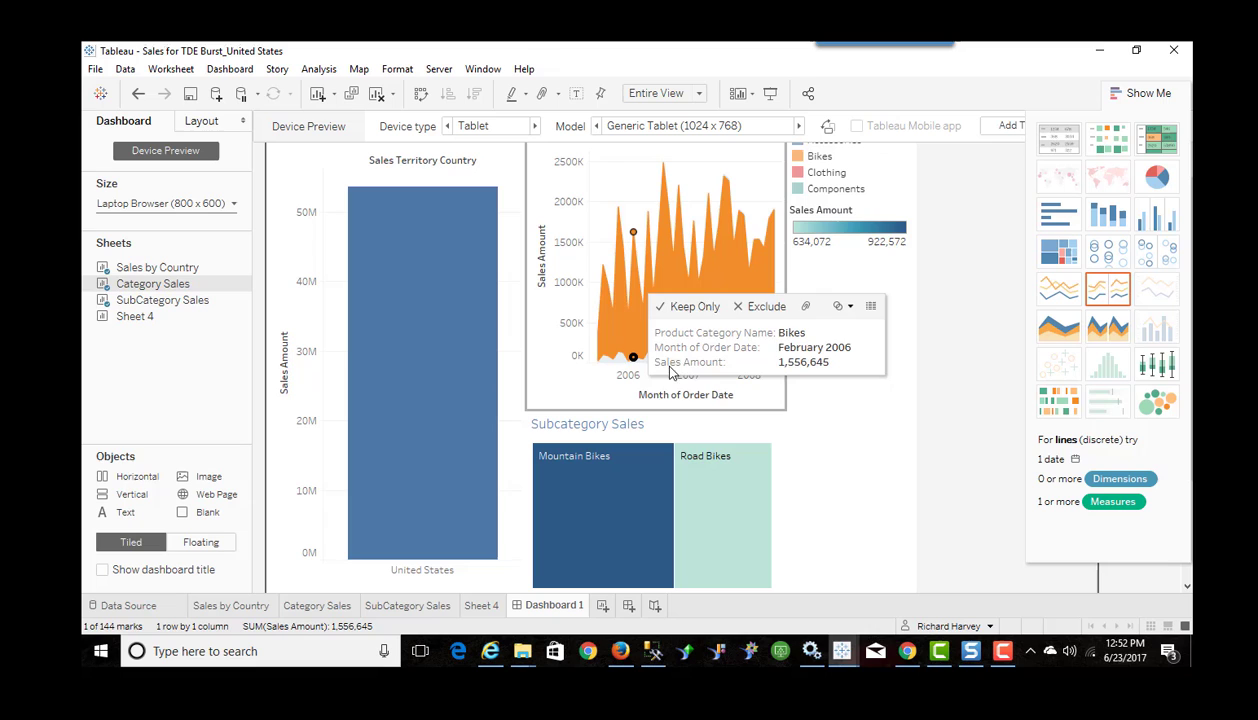
{"action": "left_click", "coordinate": [608, 363]}
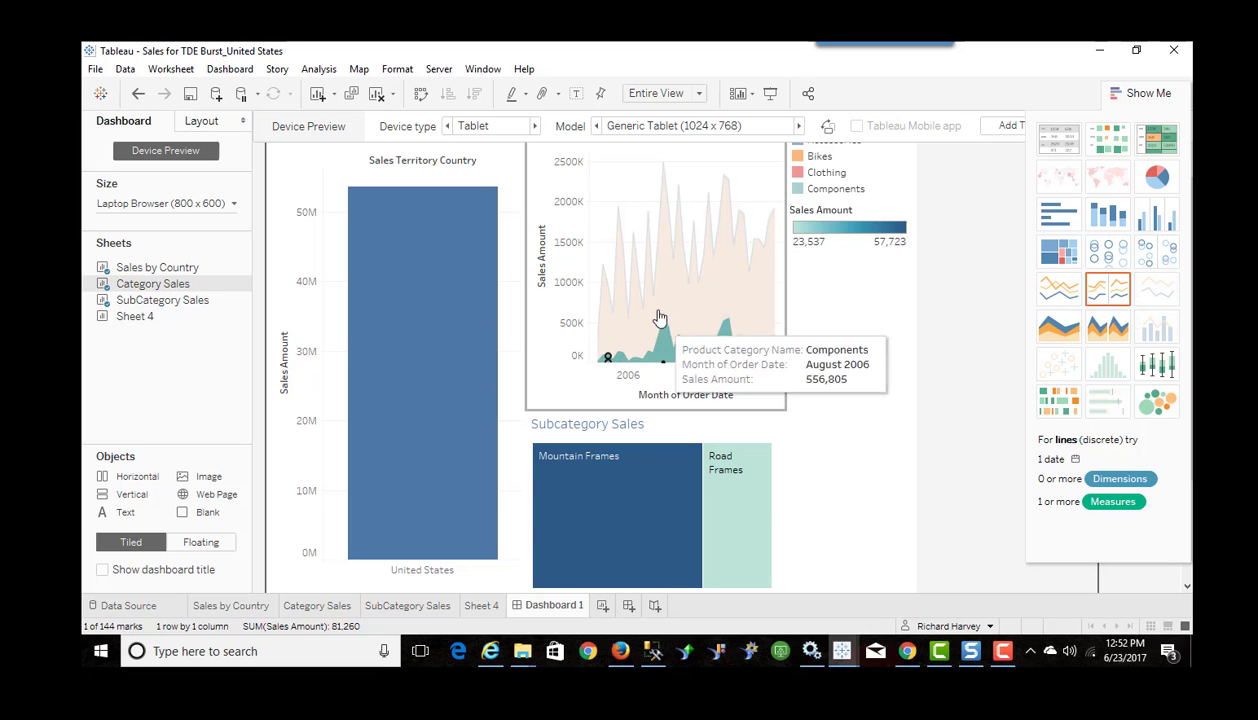
{"action": "left_click", "coordinate": [659, 333]}
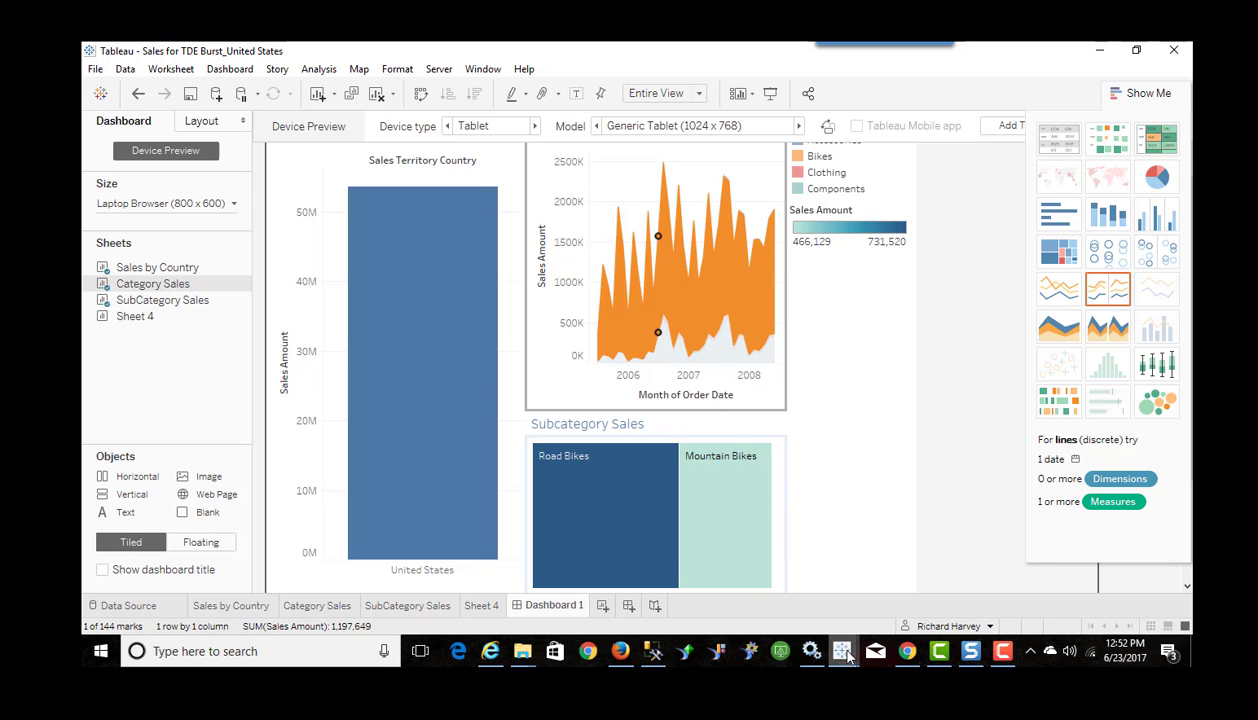
{"action": "mouse_move", "coordinate": [846, 657]}
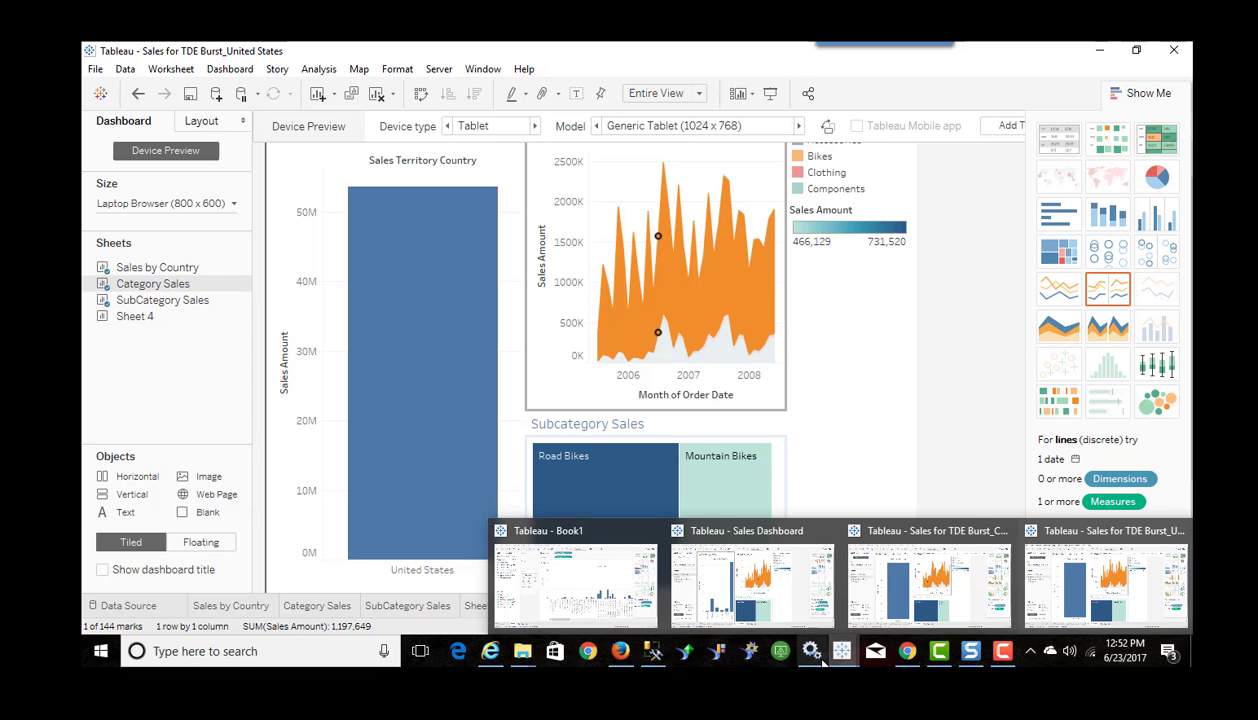
Return to InfoBurst and close the Activity Log and the Tableau Workbook Burst editor
{"action": "left_click", "coordinate": [490, 662]}
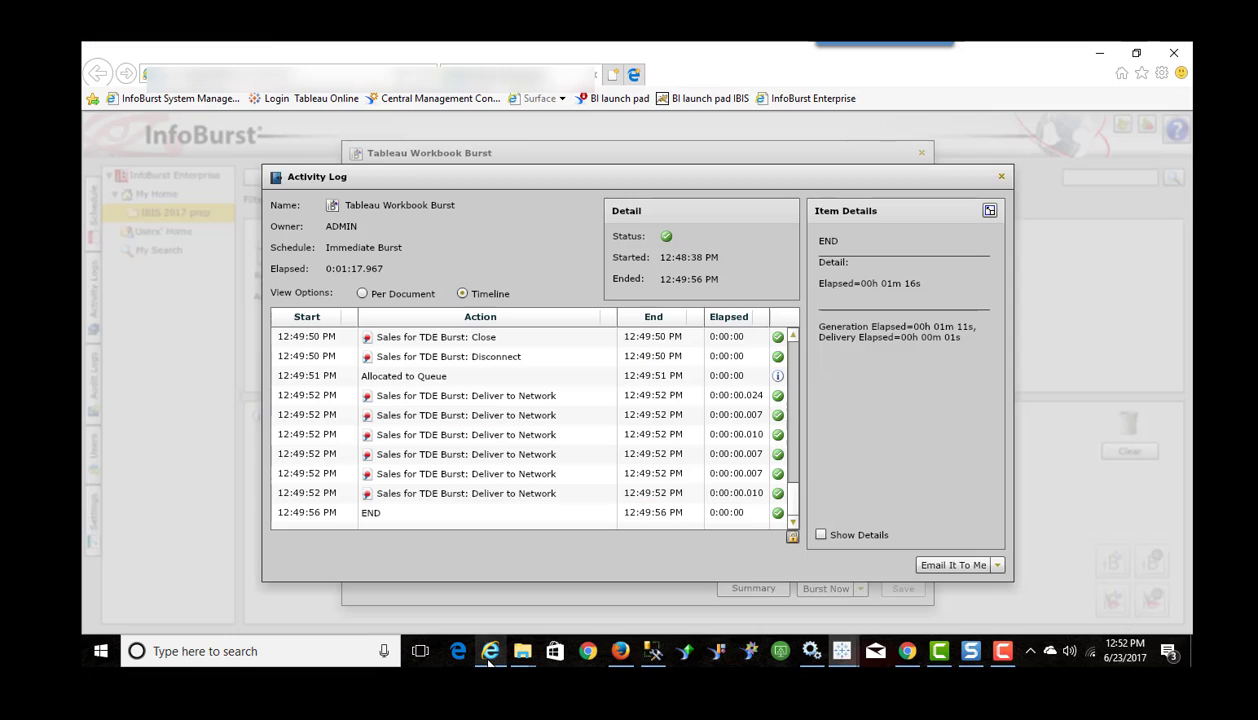
{"action": "left_click", "coordinate": [1001, 177]}
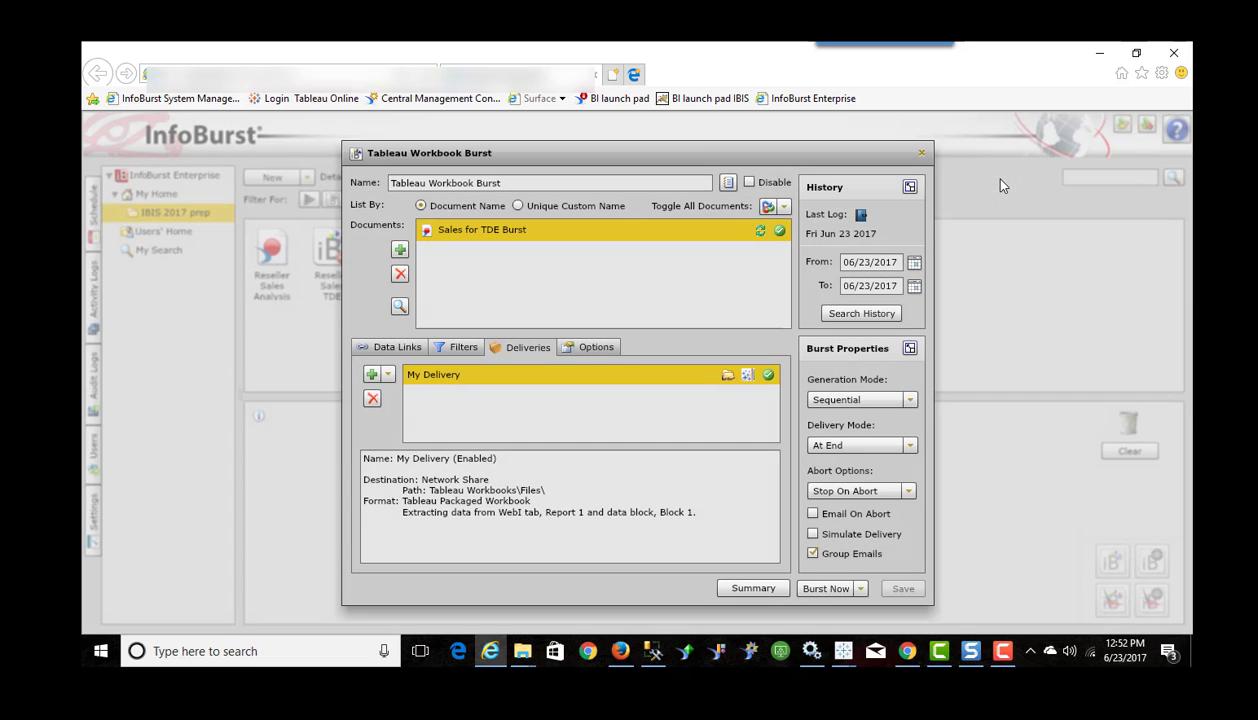
{"action": "left_click", "coordinate": [921, 153]}
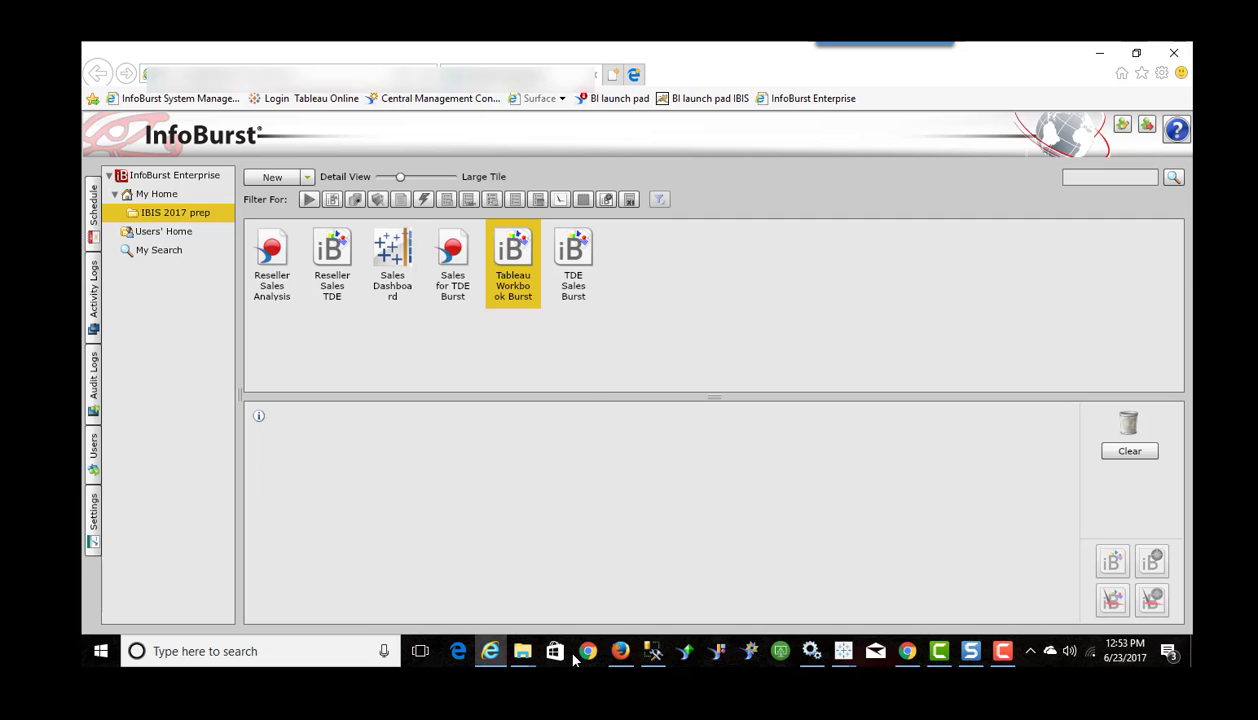
In Chrome, show the InfoBurst product page, then follow the INFOSOL logo to the home page
{"action": "left_click", "coordinate": [907, 651]}
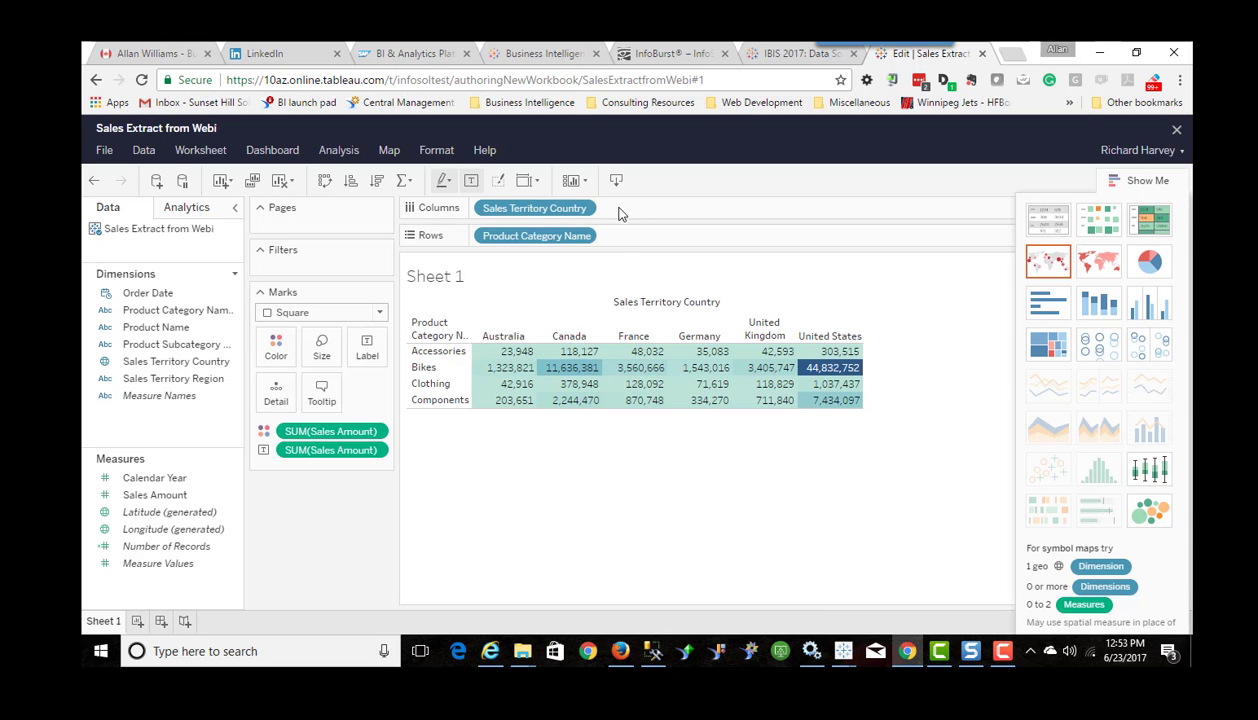
{"action": "left_click", "coordinate": [640, 55]}
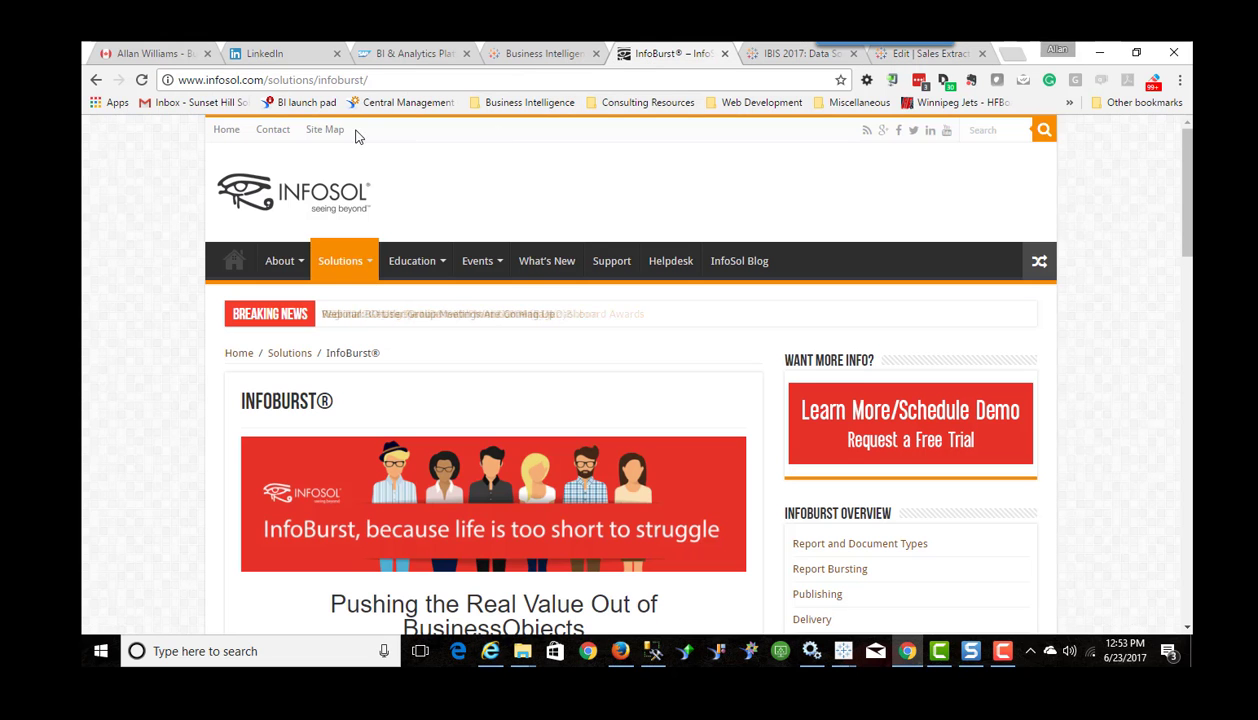
{"action": "left_click", "coordinate": [298, 193]}
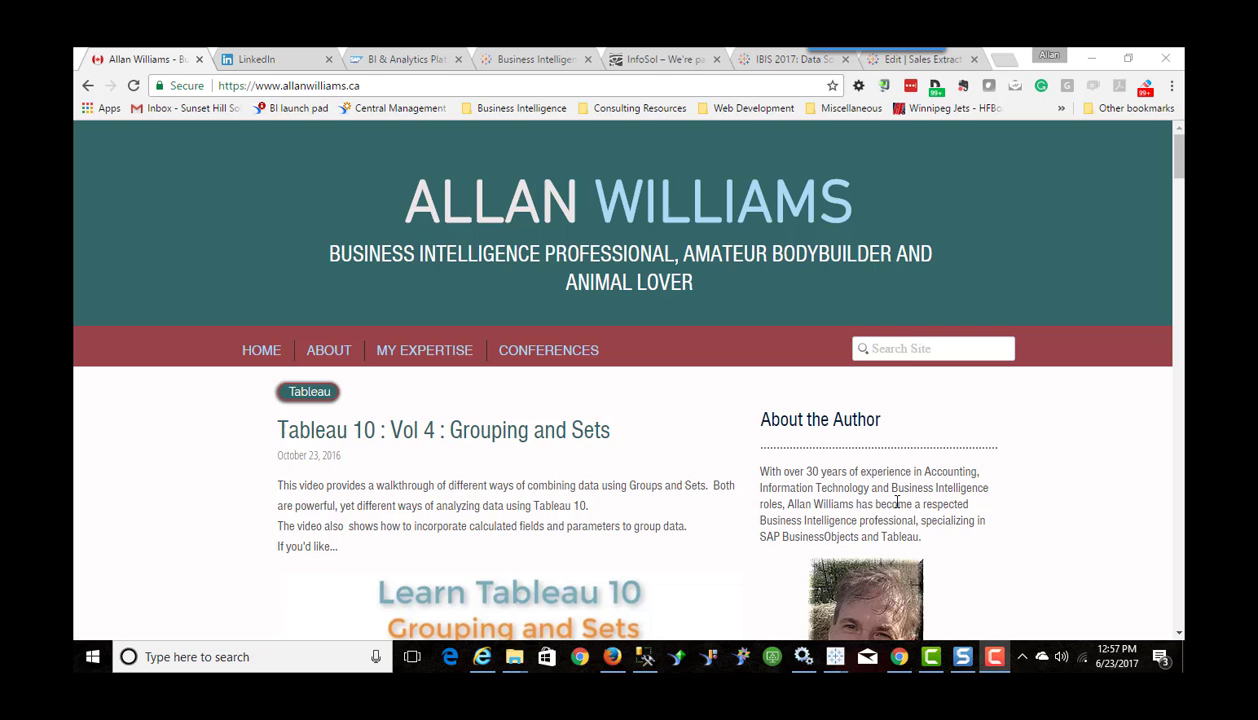
Skim the author's blog page, then switch to the LinkedIn tab to show the home feed
{"action": "scroll", "coordinate": [1172, 153], "scroll_direction": "down", "scroll_amount": 9}
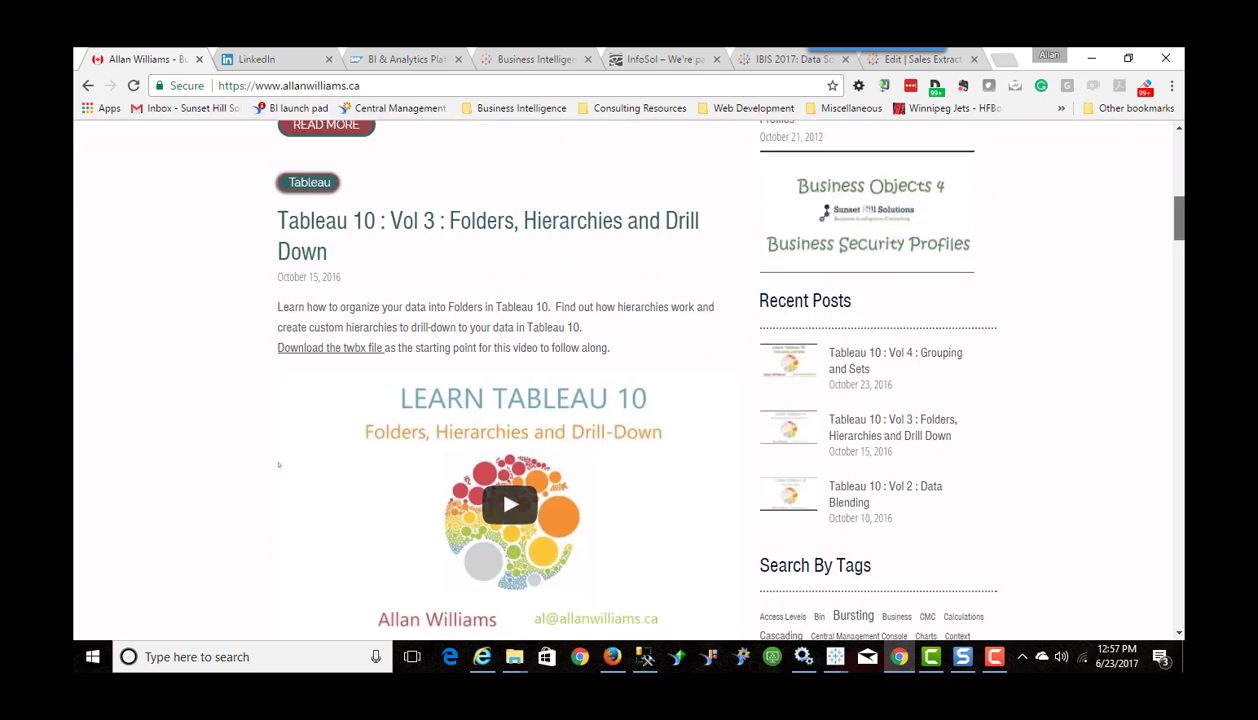
{"action": "scroll", "coordinate": [1172, 153], "scroll_direction": "up", "scroll_amount": 8}
{"action": "scroll", "coordinate": [1180, 147], "scroll_direction": "up", "scroll_amount": 2}
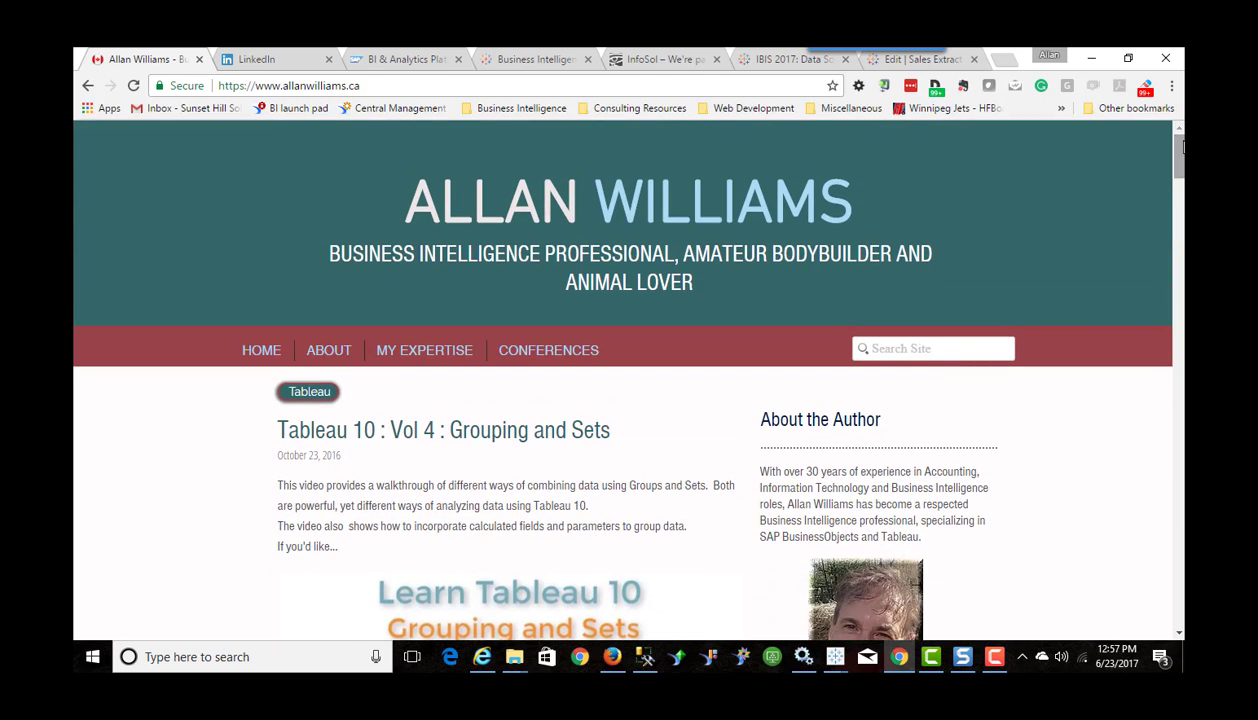
{"action": "left_click", "coordinate": [282, 64]}
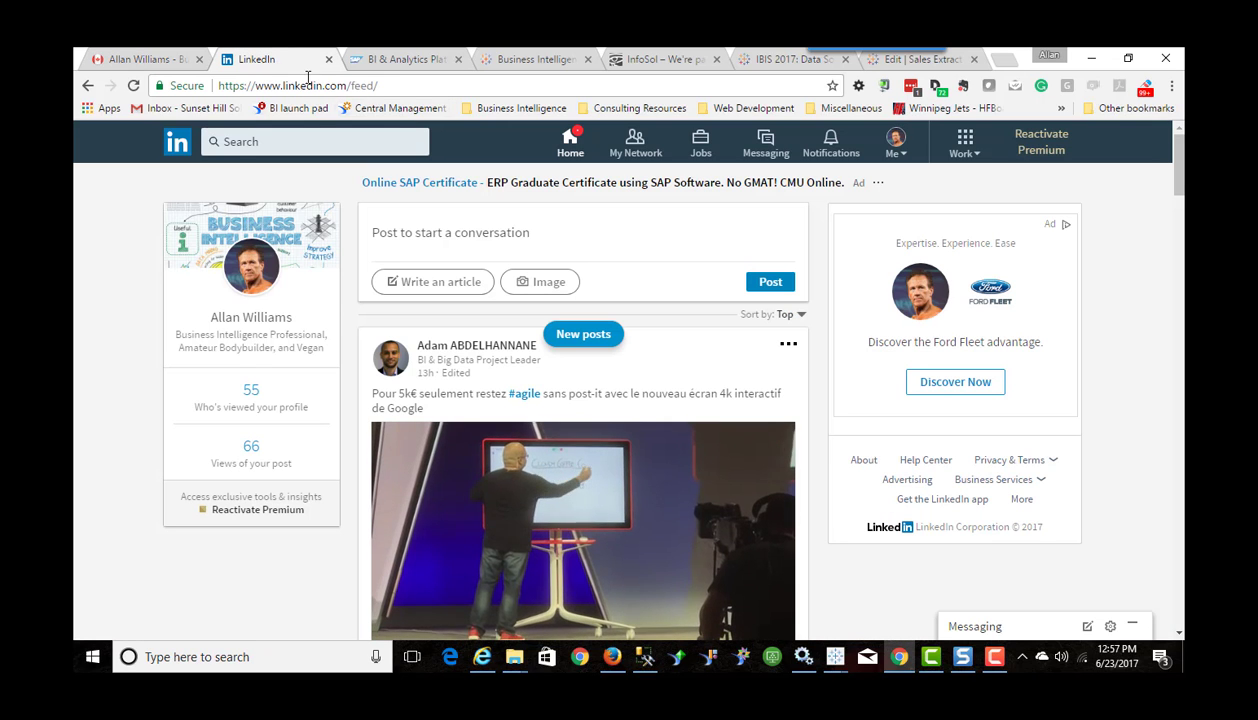